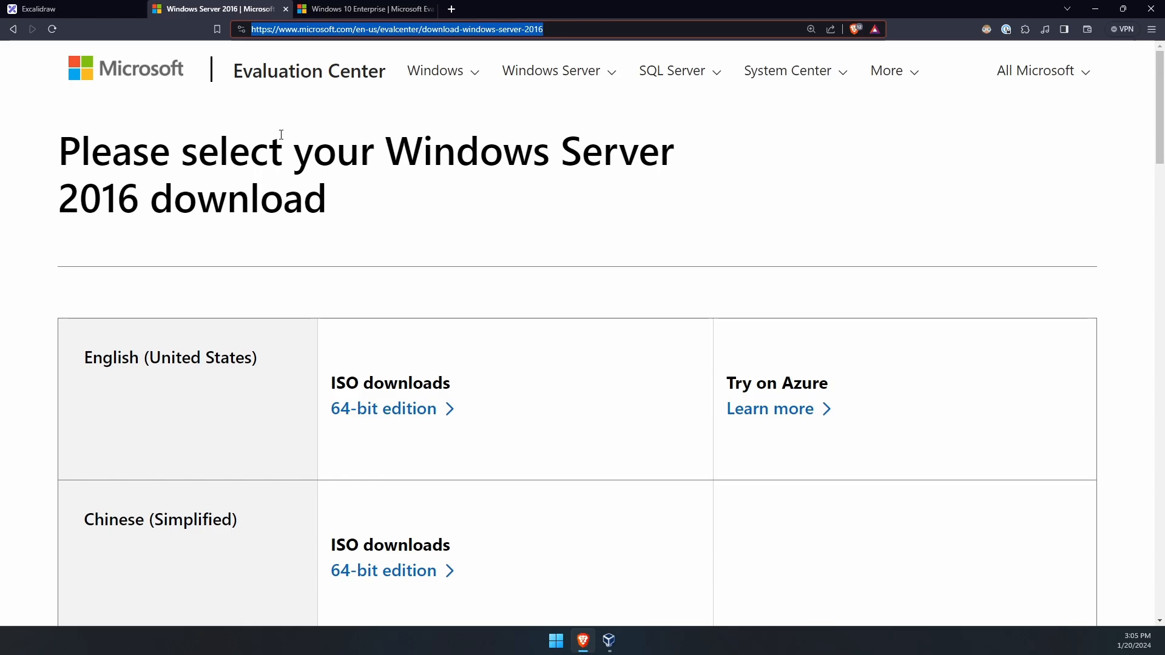
- Start the English 64-bit Windows Server 2016 ISO download, then cancel the Save As dialog
{"action": "left_click_drag", "start_coordinate": [349, 193], "coordinate": [61, 155]}
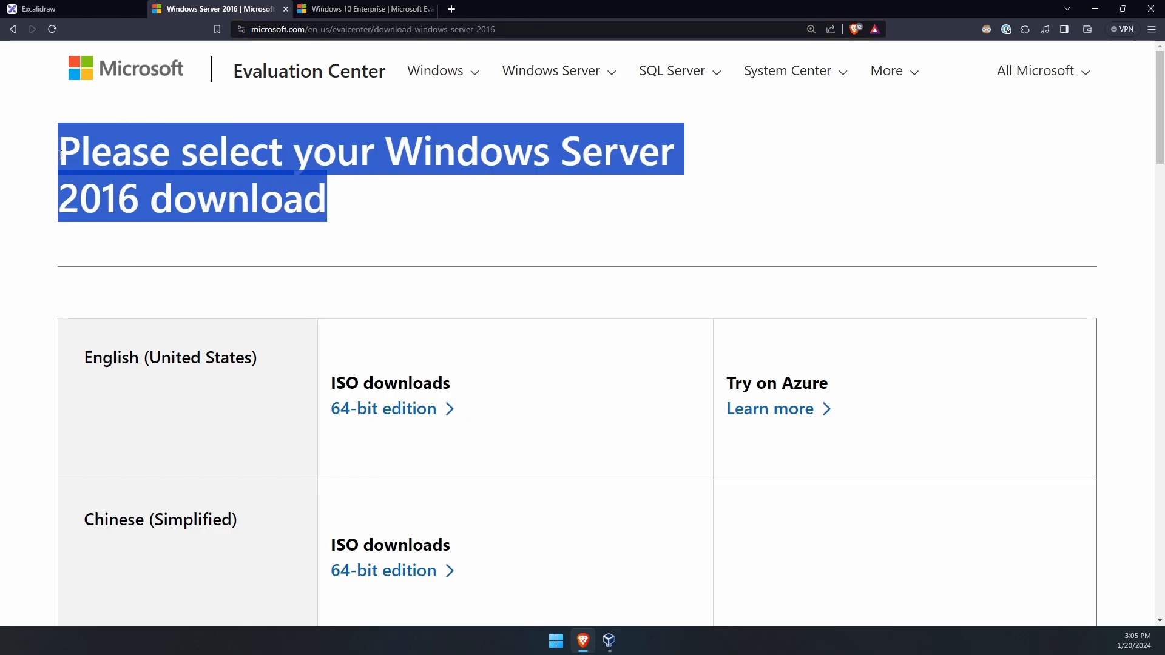
{"action": "left_click", "coordinate": [61, 155]}
{"action": "left_click", "coordinate": [340, 29]}
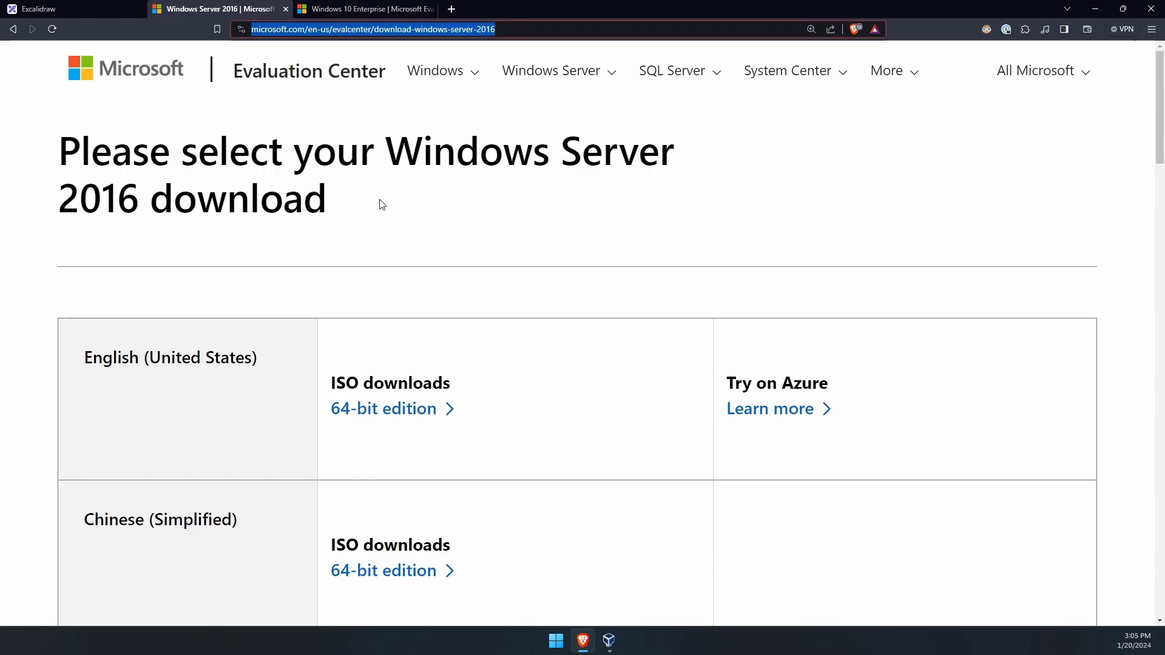
{"action": "left_click", "coordinate": [380, 250]}
{"action": "left_click_drag", "start_coordinate": [83, 358], "coordinate": [236, 358]}
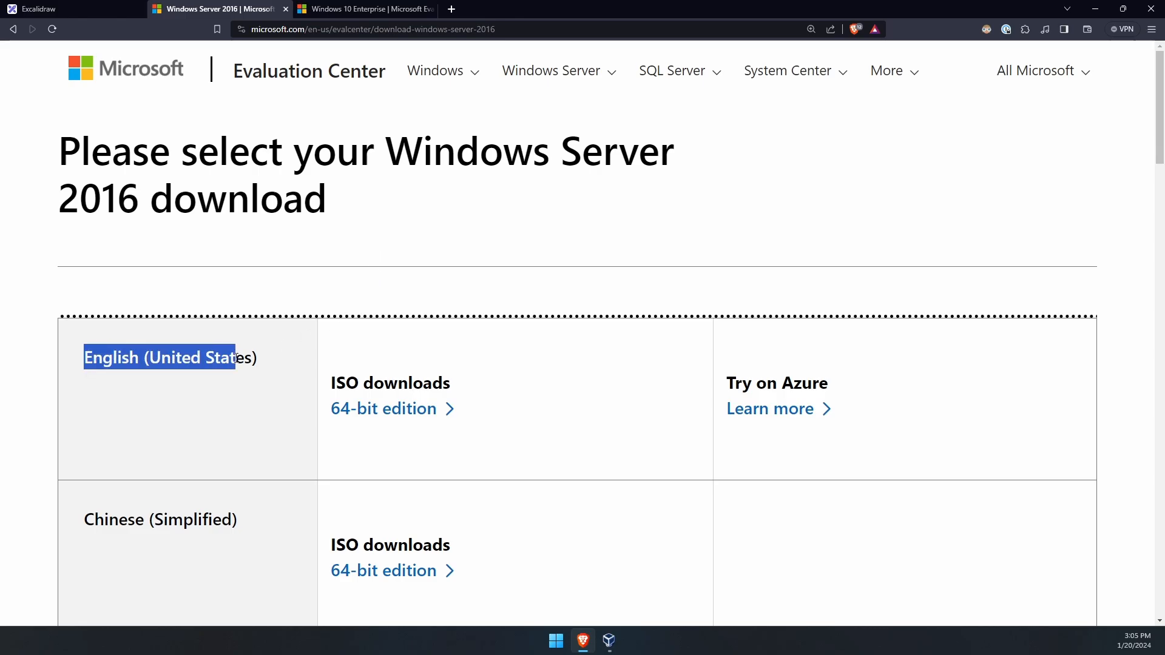
{"action": "left_click", "coordinate": [372, 411]}
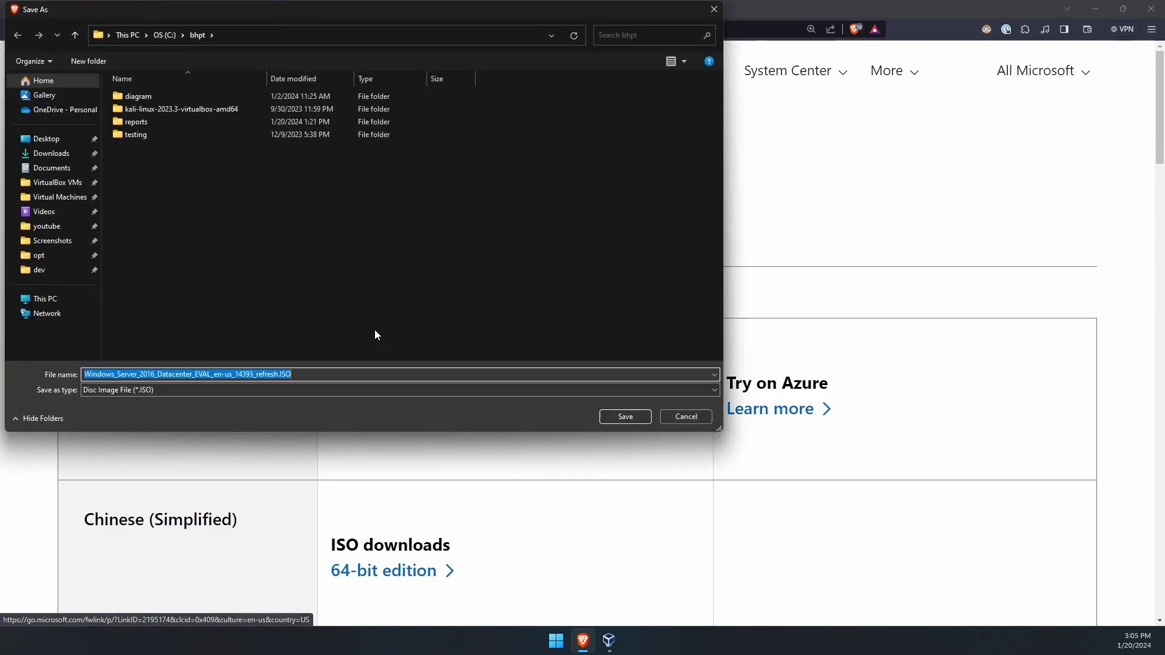
{"action": "left_click", "coordinate": [249, 205]}
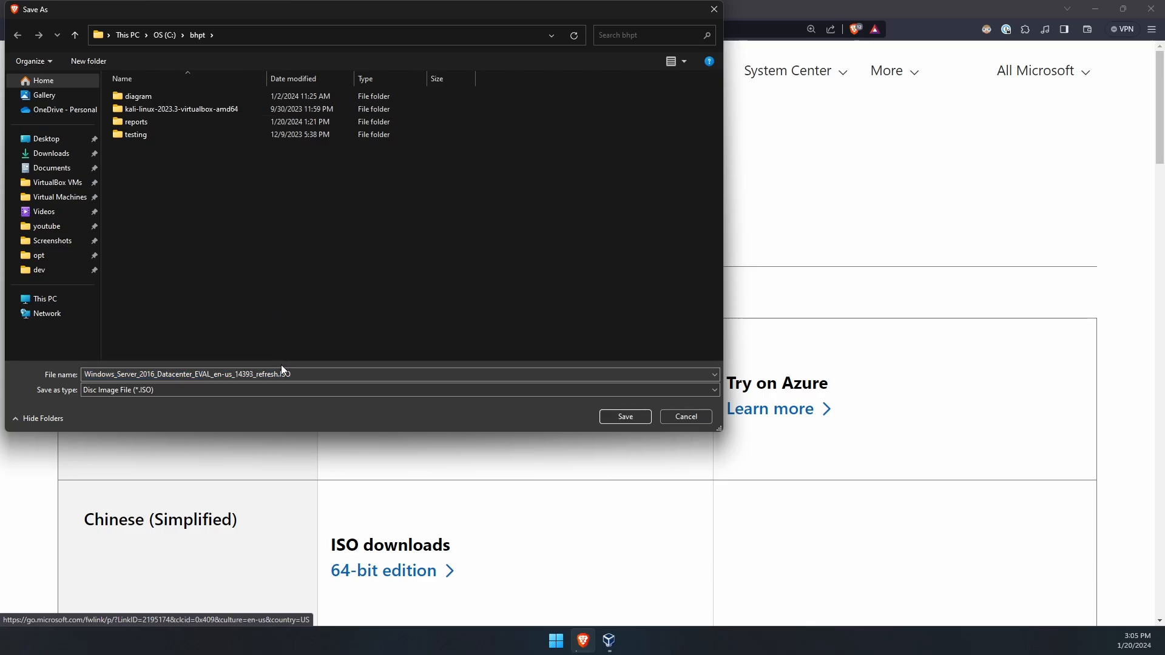
{"action": "key", "text": "Escape"}
- Bring VirtualBox Manager up over the download page and nudge it into place
{"action": "left_click", "coordinate": [609, 641]}
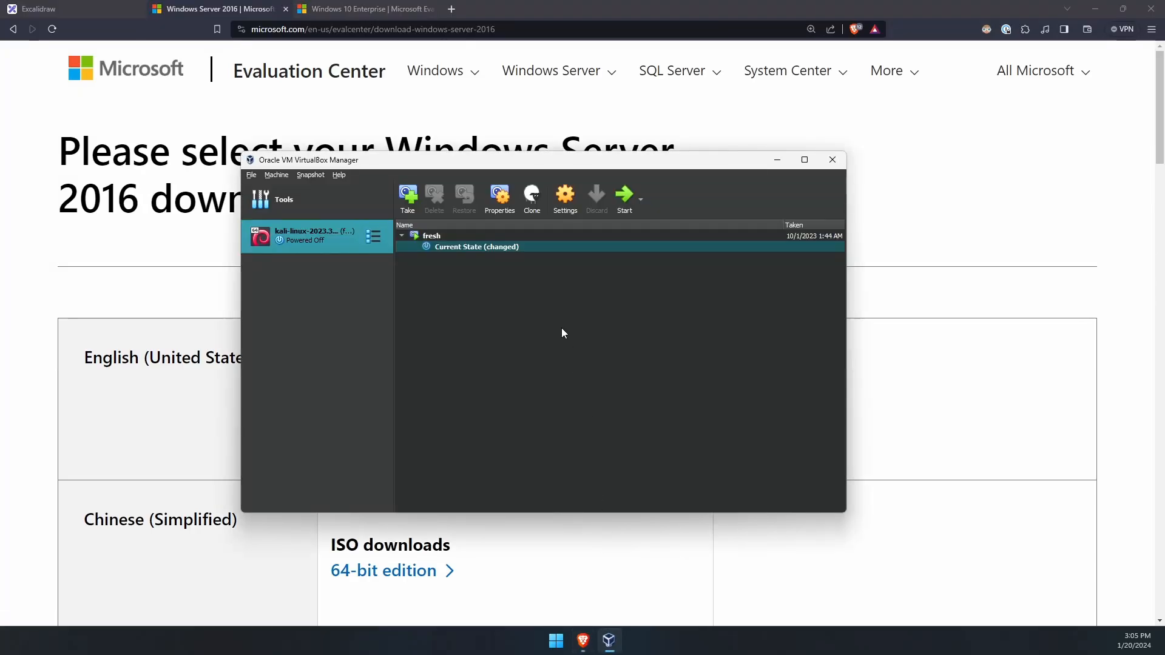
{"action": "key", "text": "alt+Tab"}
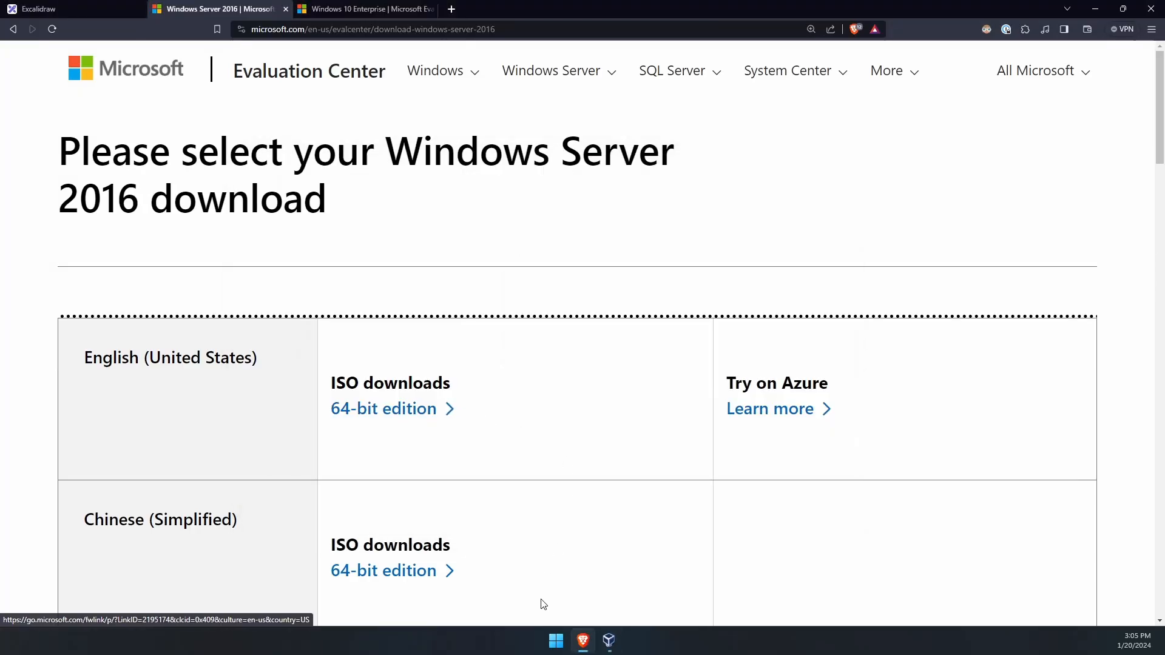
{"action": "left_click", "coordinate": [608, 641]}
{"action": "left_click_drag", "start_coordinate": [463, 166], "coordinate": [449, 174]}
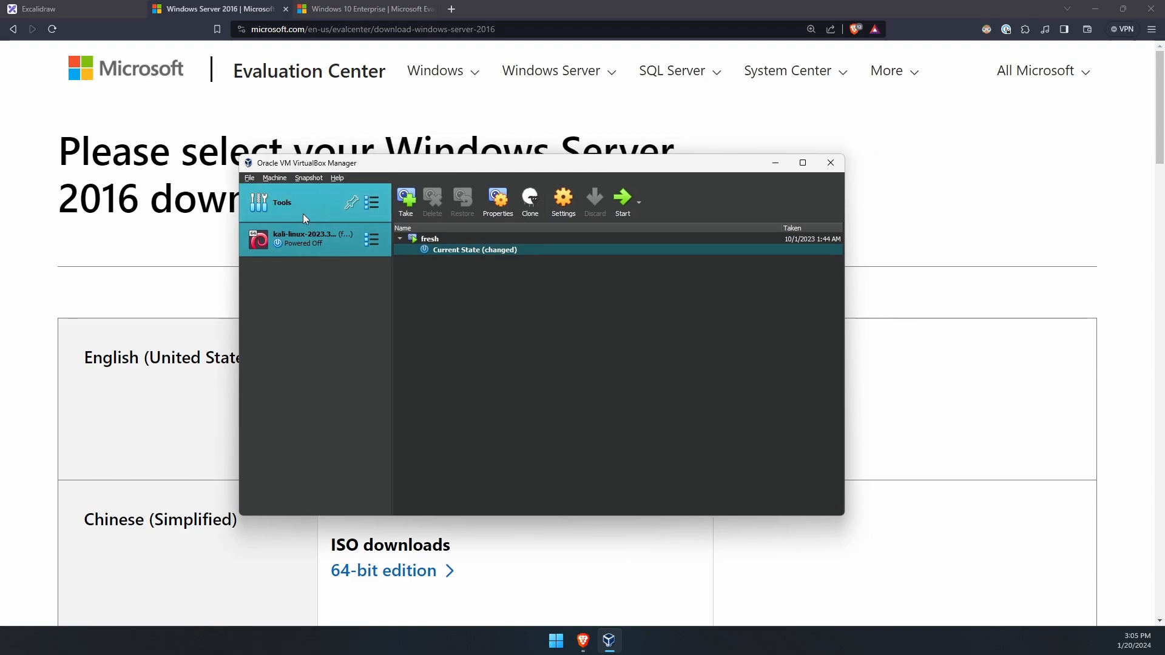
- Review the DC01, CA01 and cWin01 labels in the Active Directory lab diagram
{"action": "left_click", "coordinate": [93, 17]}
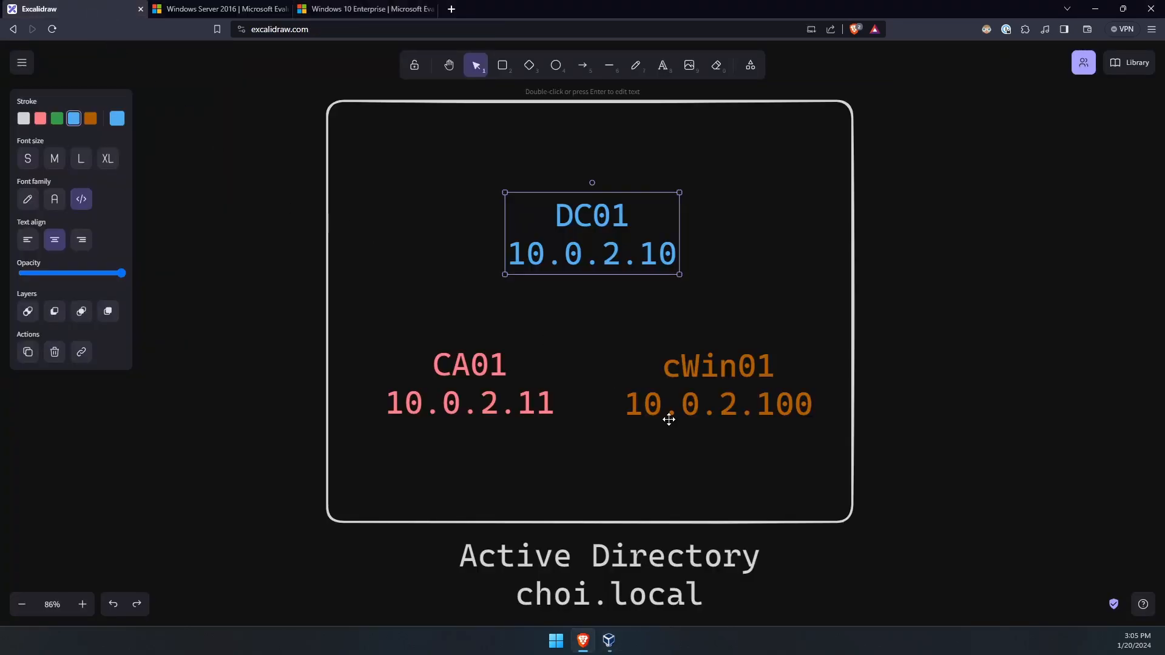
{"action": "left_click_drag", "start_coordinate": [948, 562], "coordinate": [267, 140]}
{"action": "left_click", "coordinate": [1020, 377]}
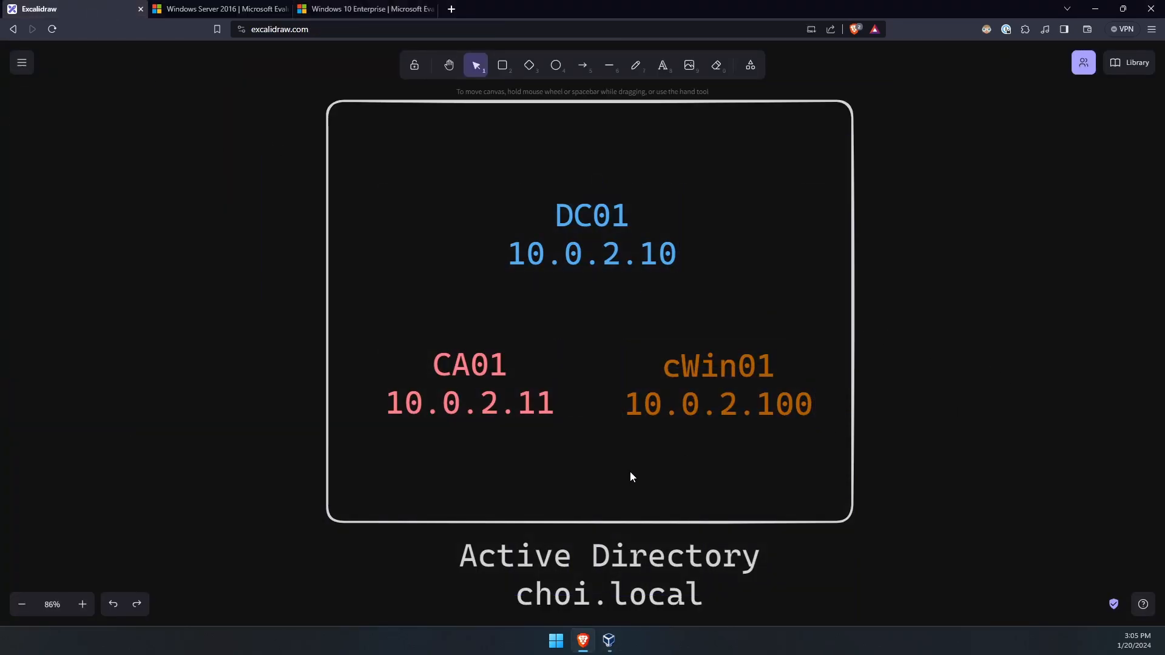
- Open VirtualBox's Network Manager, glance at Host-only Networks, then show the empty NAT Networks list
{"action": "left_click", "coordinate": [608, 640]}
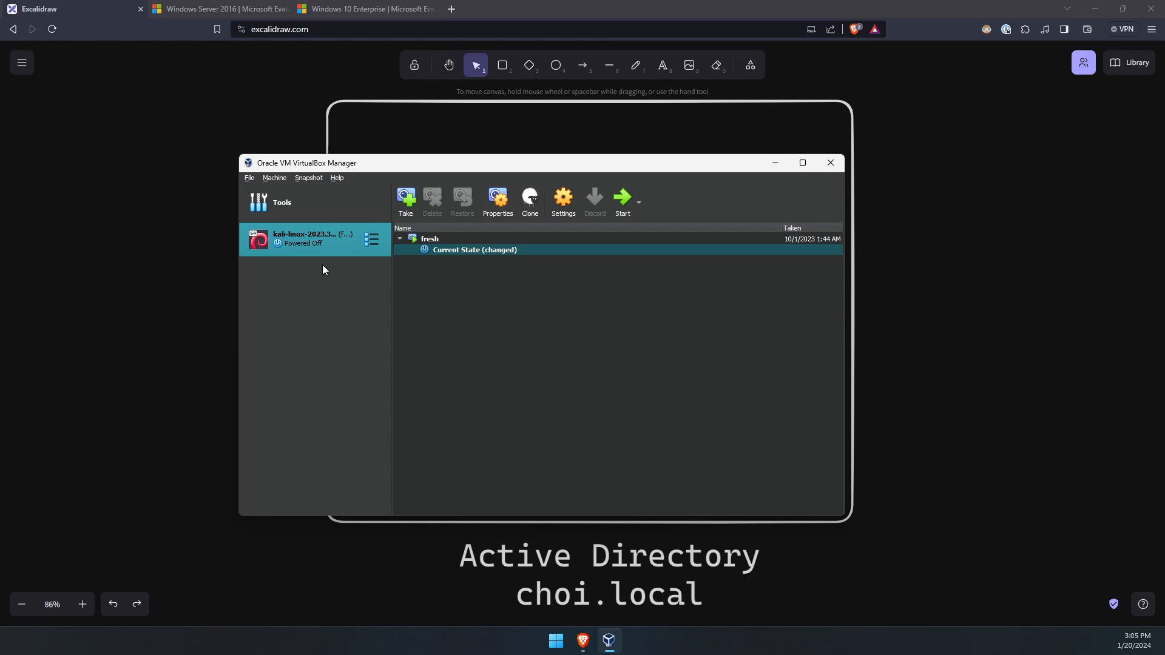
{"action": "left_click", "coordinate": [280, 208]}
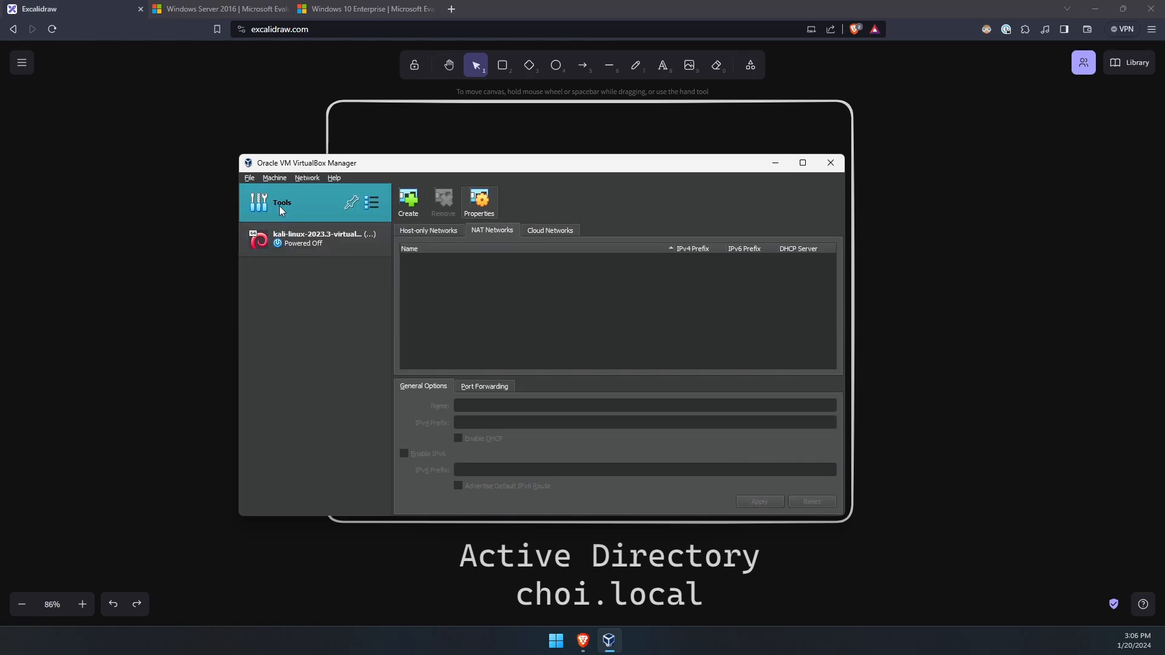
{"action": "right_click", "coordinate": [316, 207]}
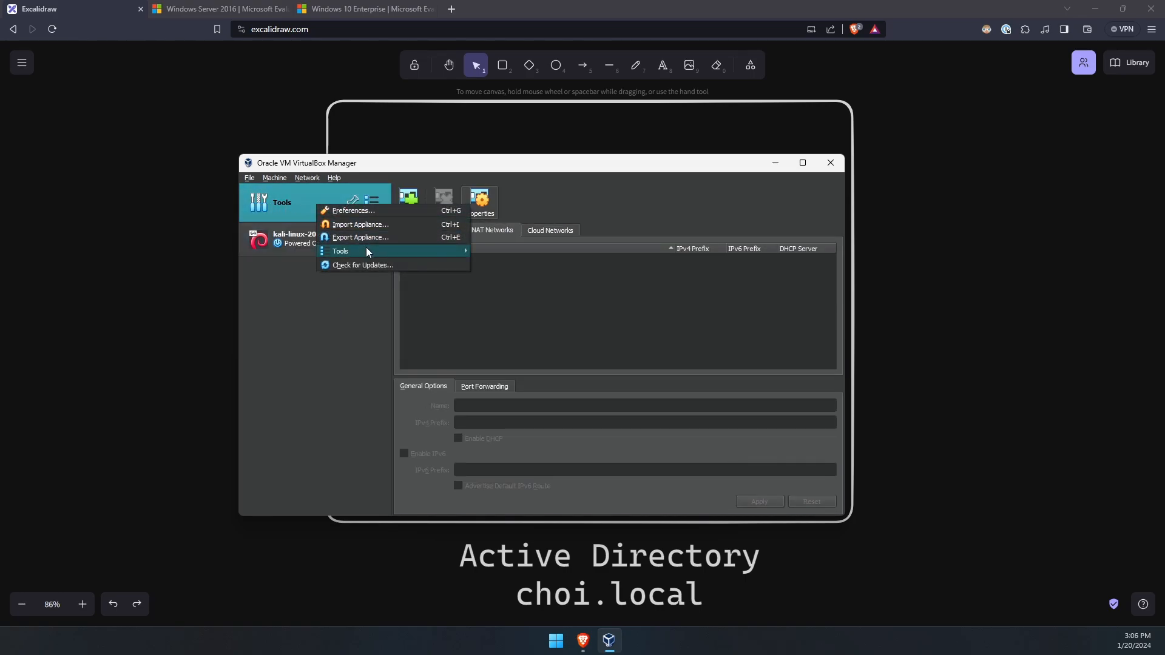
{"action": "mouse_move", "coordinate": [442, 251]}
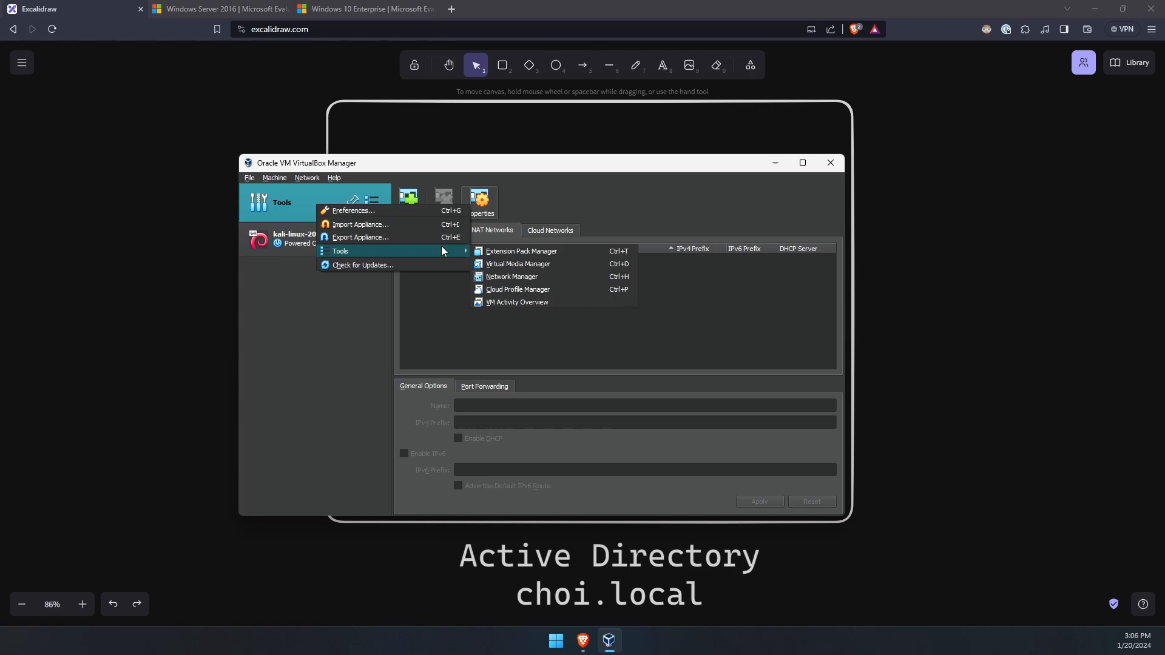
{"action": "left_click", "coordinate": [544, 277]}
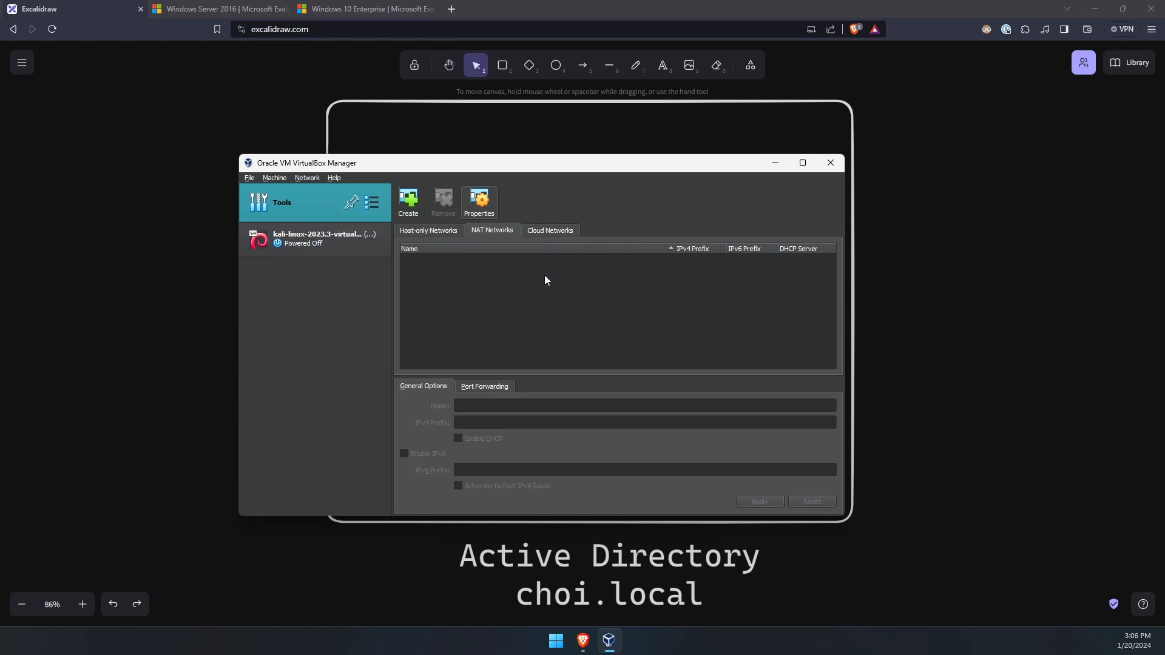
{"action": "left_click", "coordinate": [435, 229]}
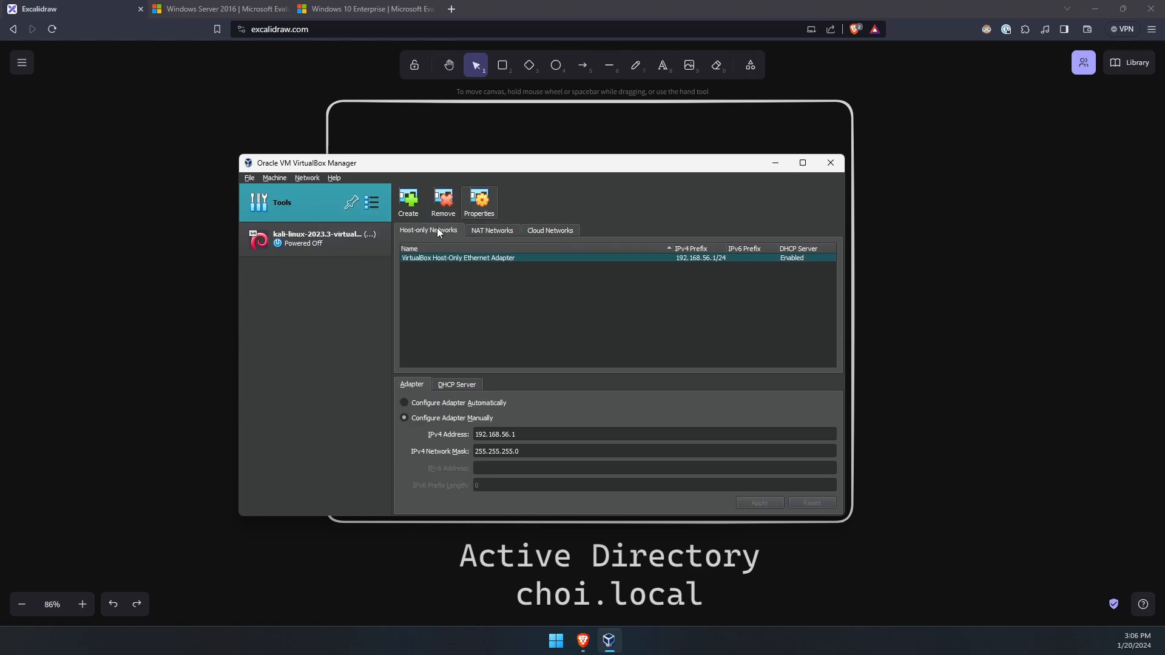
{"action": "left_click", "coordinate": [491, 232]}
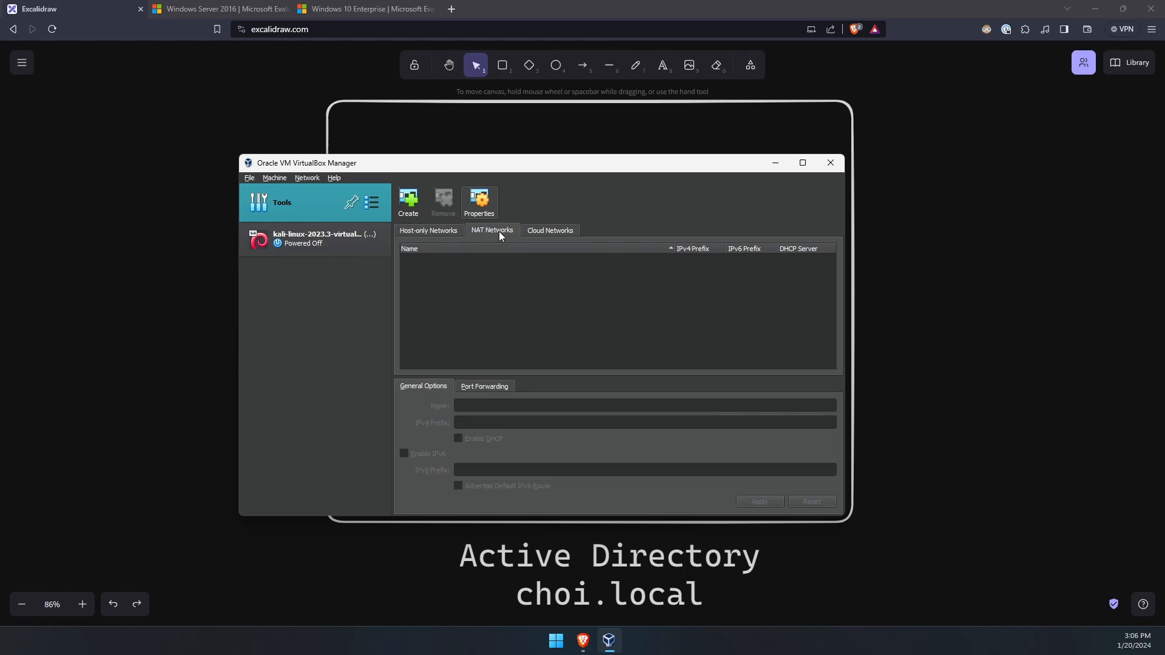
- Add a NAT network, rename it adNet, keep prefix 10.0.2.0/24 with DHCP, and apply
{"action": "left_click", "coordinate": [412, 213]}
{"action": "double_click", "coordinate": [486, 407]}
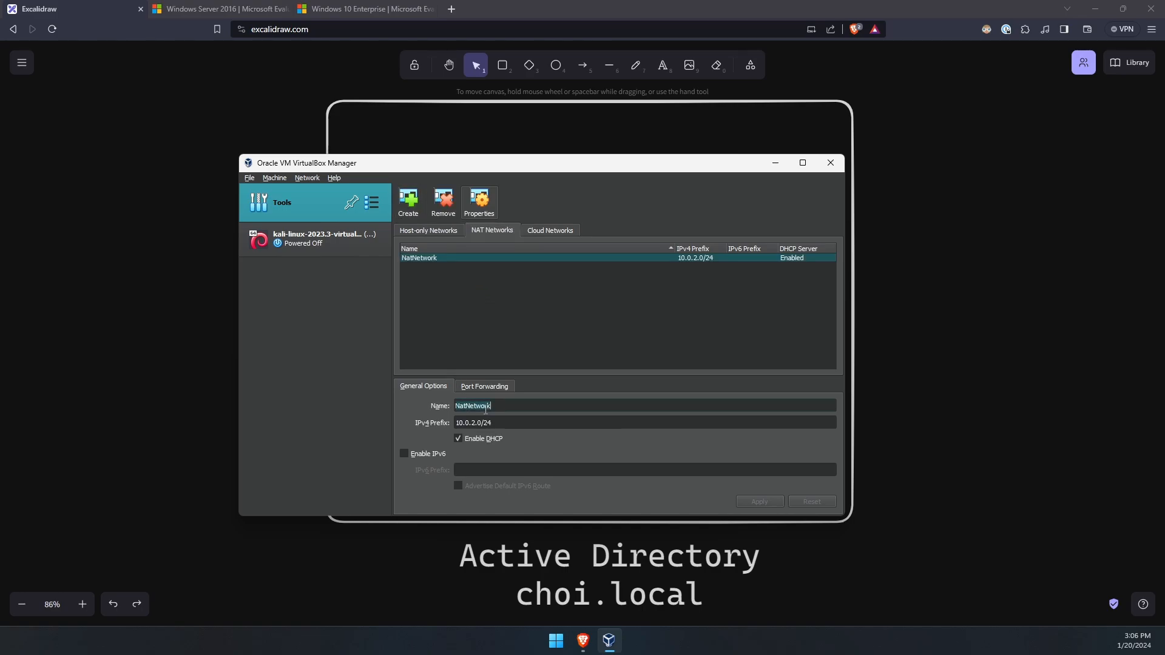
{"action": "type", "text": "aadNet"}
{"action": "left_click_drag", "start_coordinate": [514, 424], "coordinate": [457, 425]}
{"action": "left_click", "coordinate": [502, 424]}
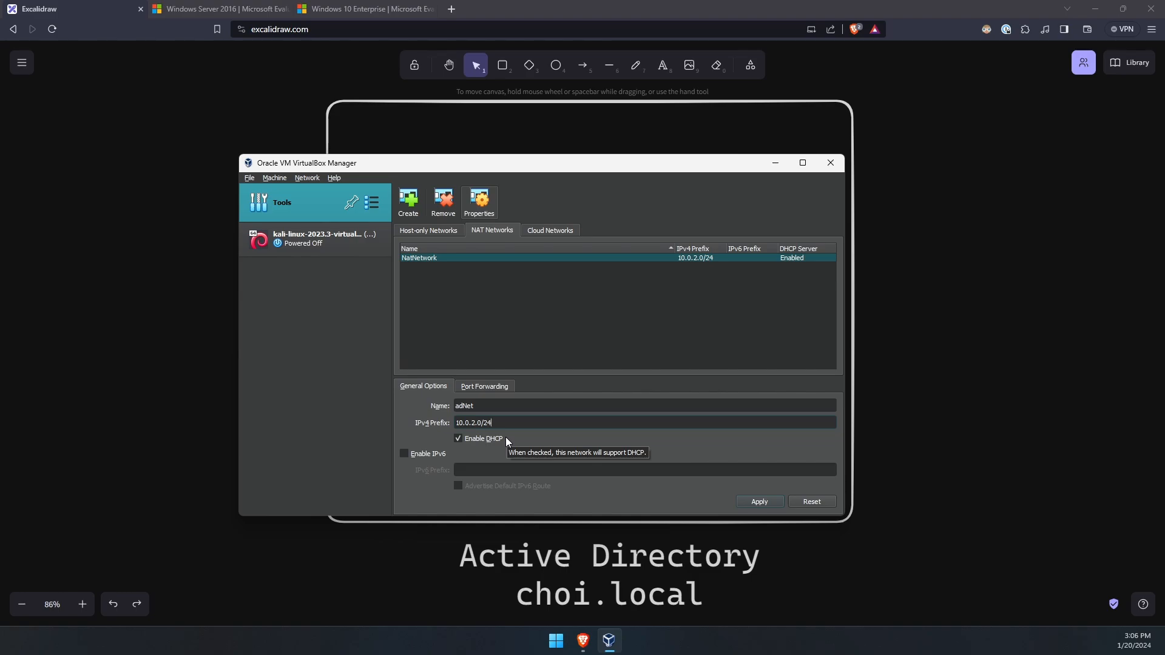
{"action": "left_click", "coordinate": [745, 502]}
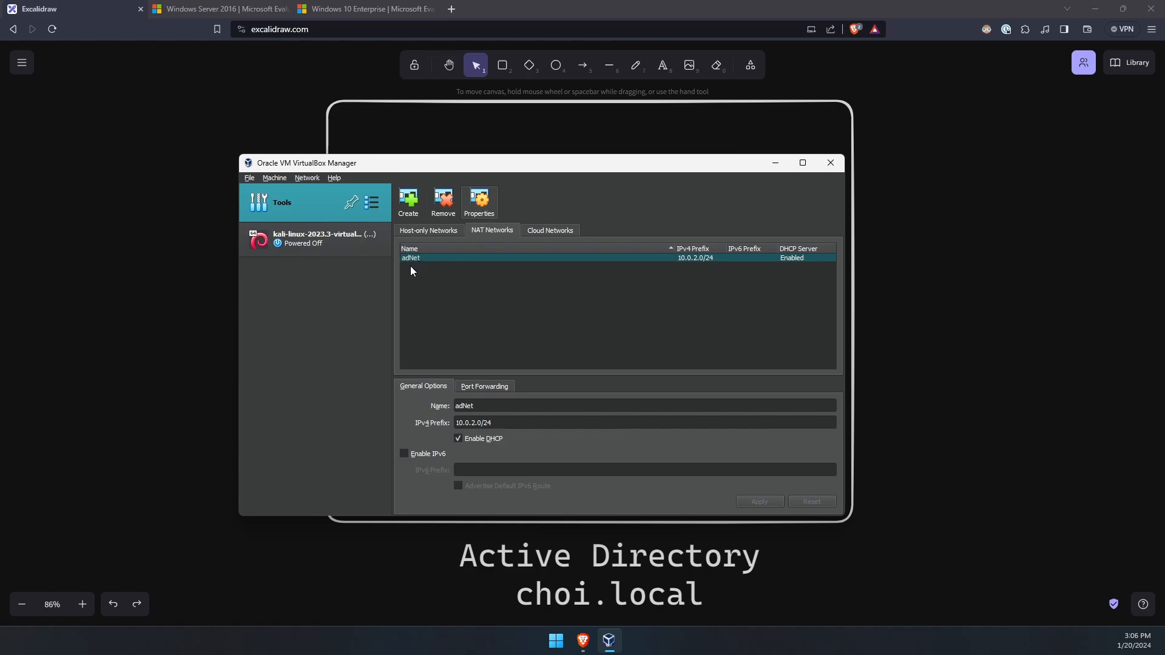
{"action": "left_click", "coordinate": [274, 177]}
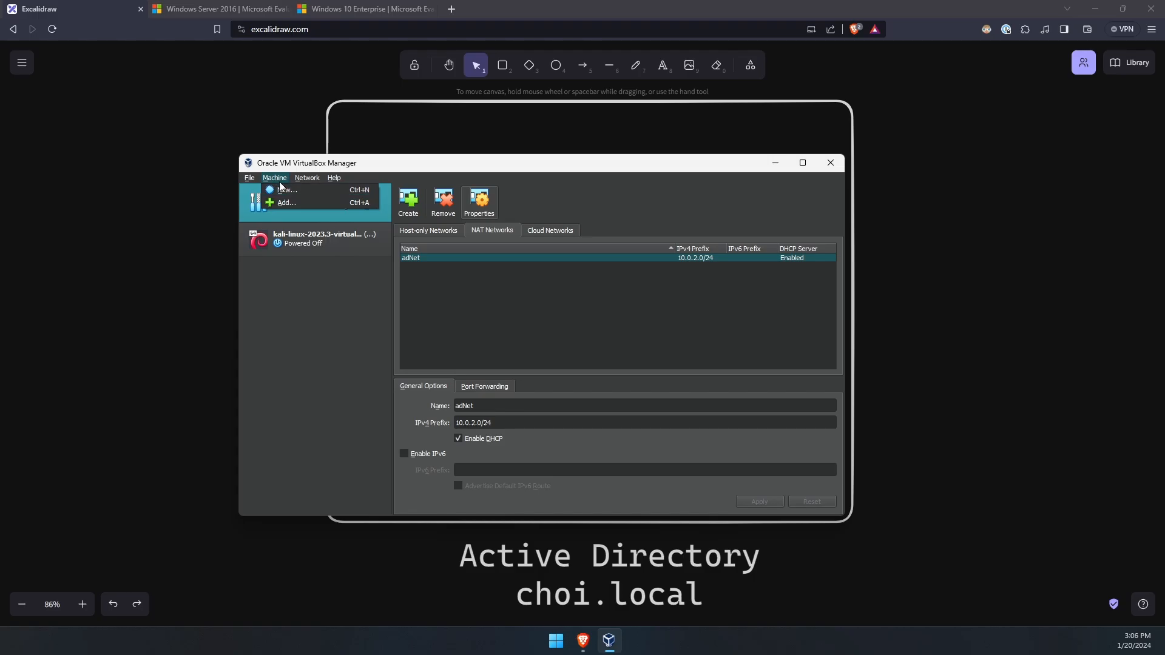
- Name the new VM adlab-dc01 and pick the Windows Server 2016 Datacenter ISO from homelab-ad
{"action": "left_click", "coordinate": [278, 179]}
{"action": "left_click", "coordinate": [277, 179]}
{"action": "left_click", "coordinate": [286, 190]}
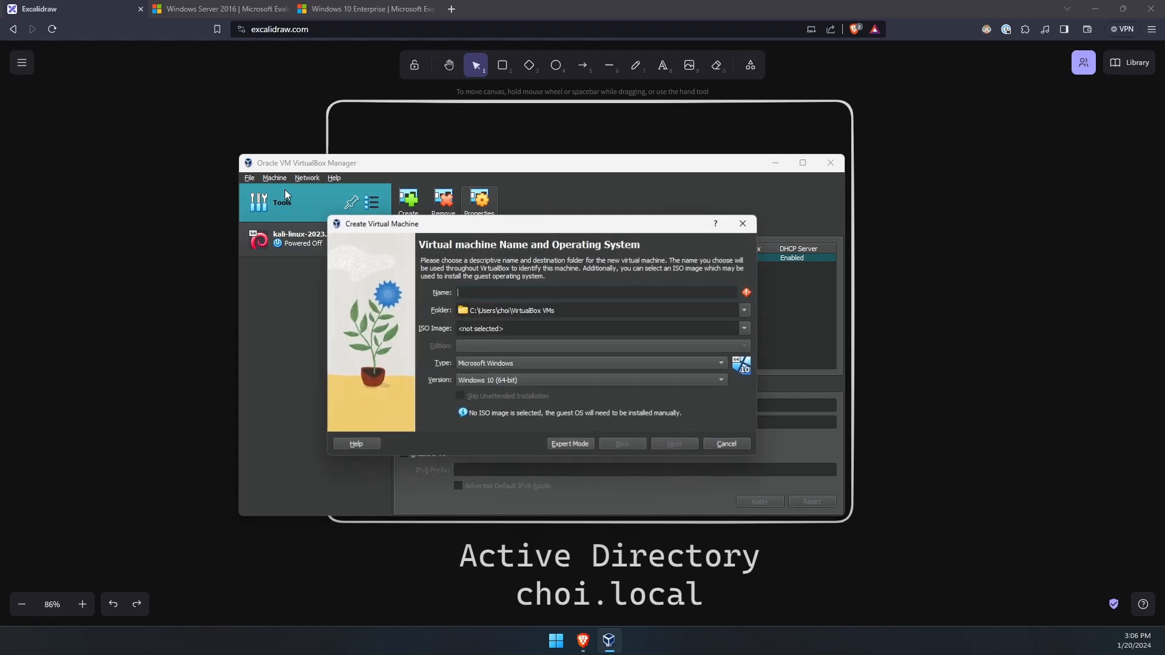
{"action": "type", "text": "ad"}
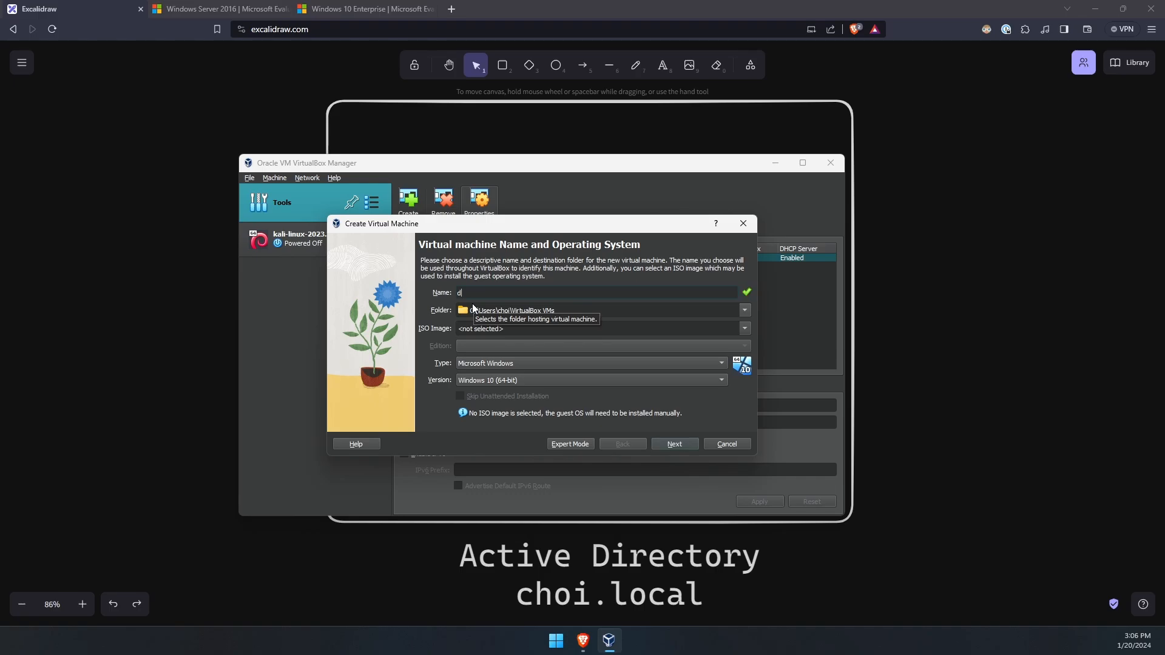
{"action": "type", "text": "lab-dc01"}
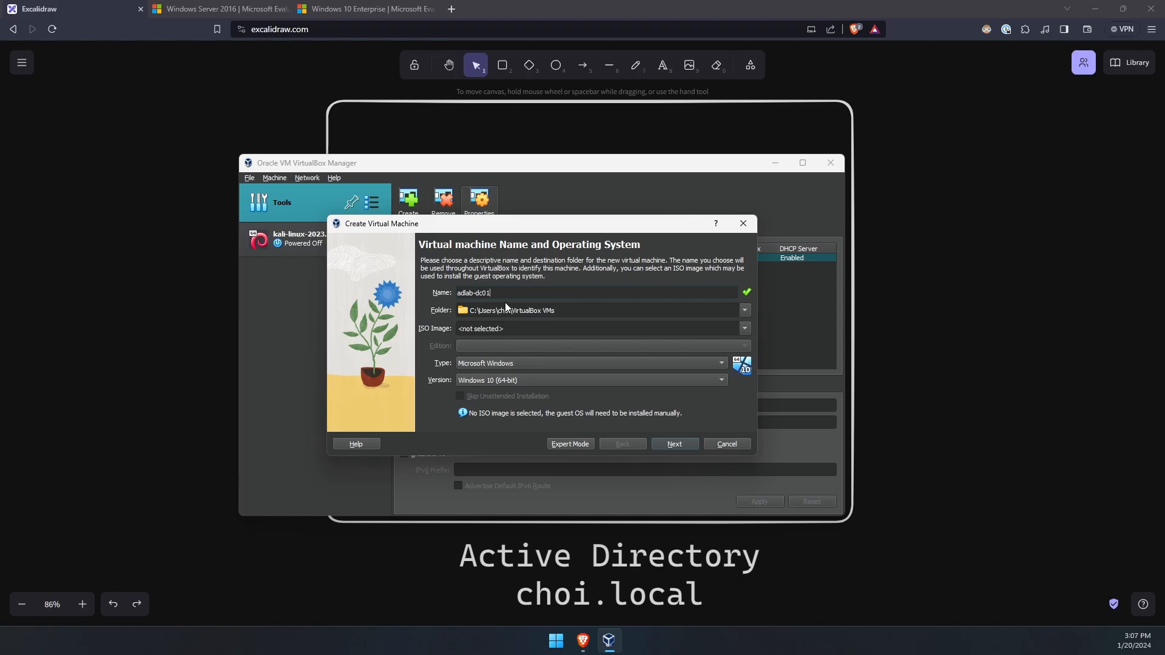
{"action": "left_click", "coordinate": [568, 312]}
{"action": "left_click", "coordinate": [567, 328]}
{"action": "left_click", "coordinate": [745, 328]}
{"action": "left_click", "coordinate": [559, 347]}
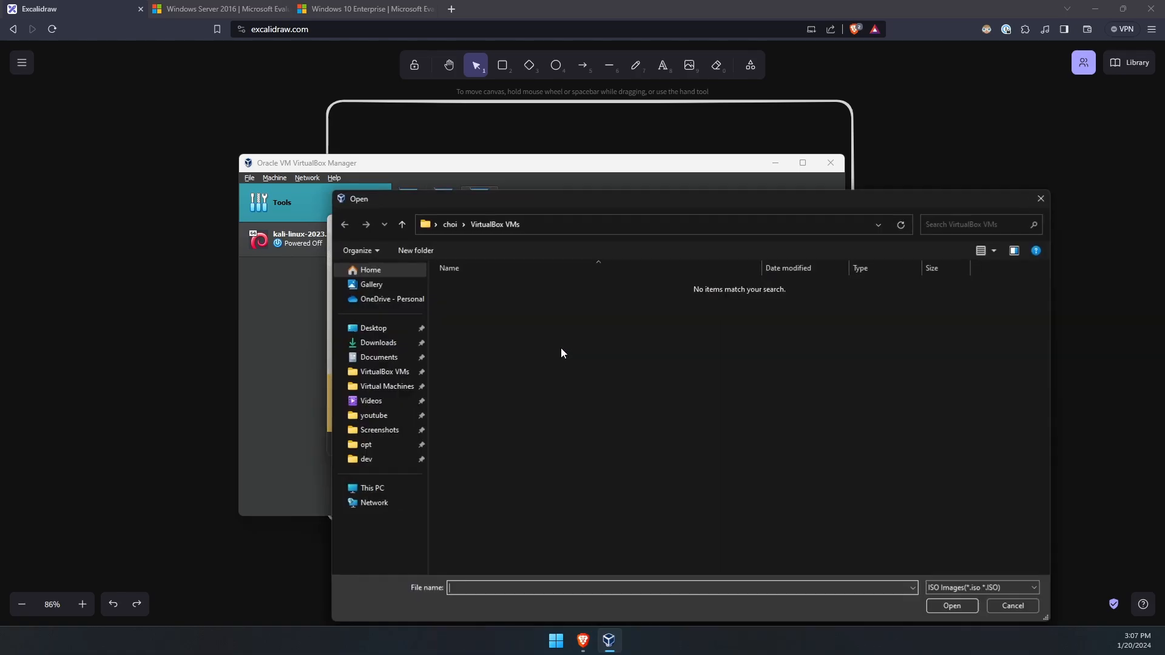
{"action": "left_click", "coordinate": [378, 417]}
{"action": "double_click", "coordinate": [473, 285]}
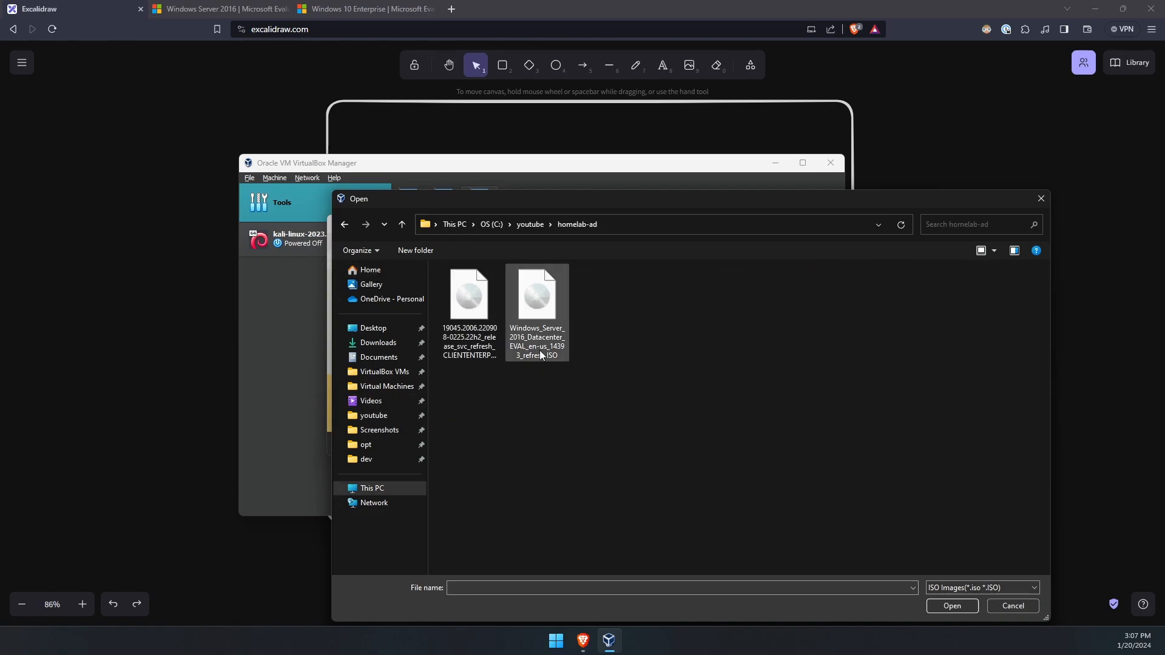
{"action": "left_click", "coordinate": [539, 315]}
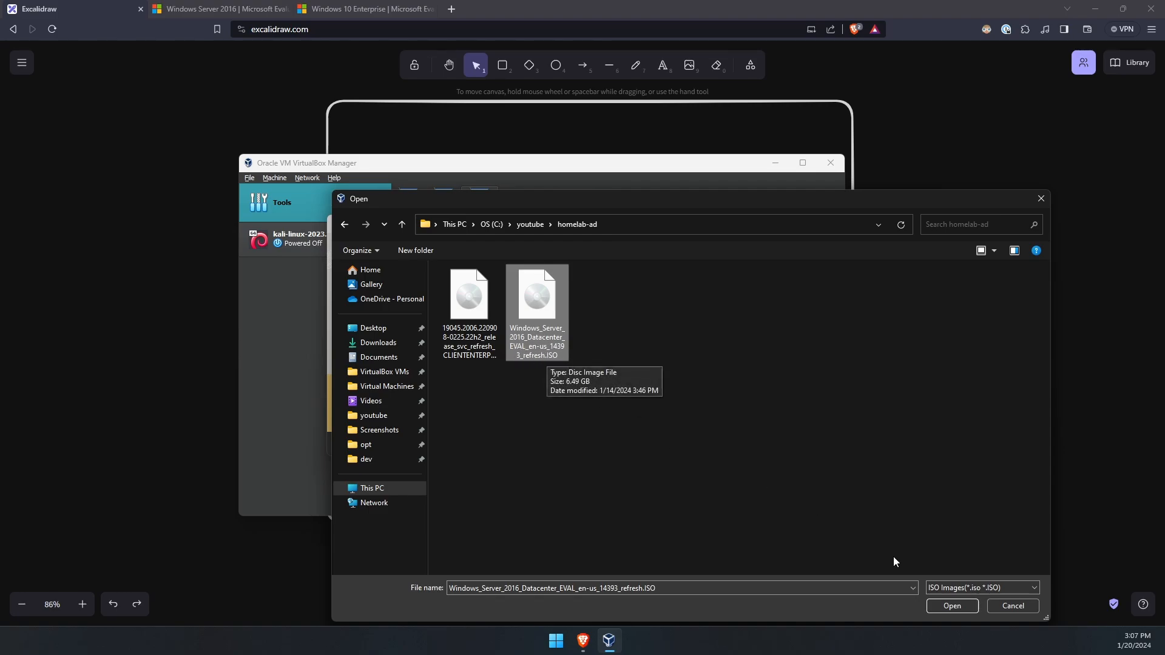
{"action": "left_click", "coordinate": [931, 603]}
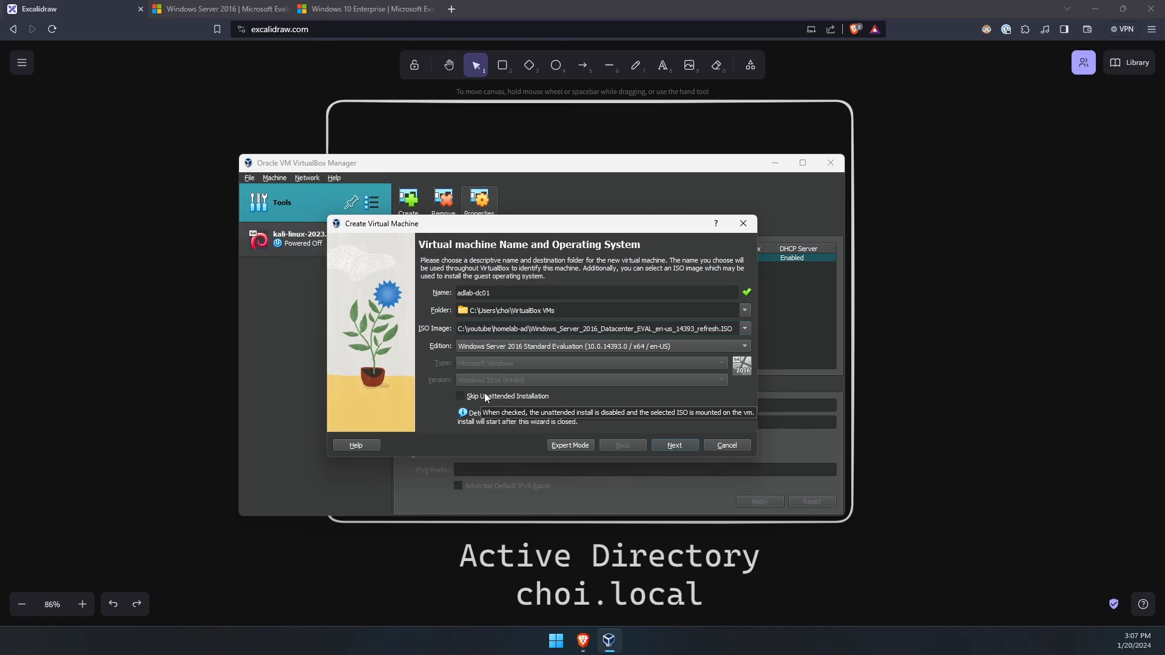
- Skip unattended installation, keep 4096 MB memory, set a 30 GB disk, and finish the wizard
{"action": "left_click", "coordinate": [463, 395]}
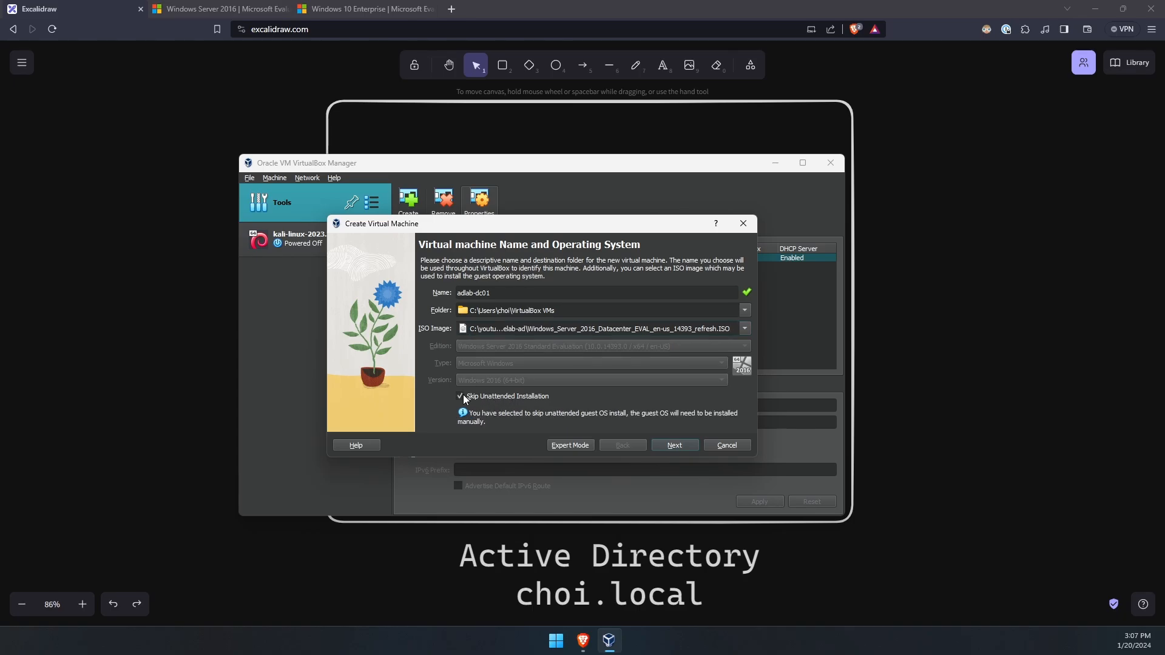
{"action": "left_click", "coordinate": [480, 396]}
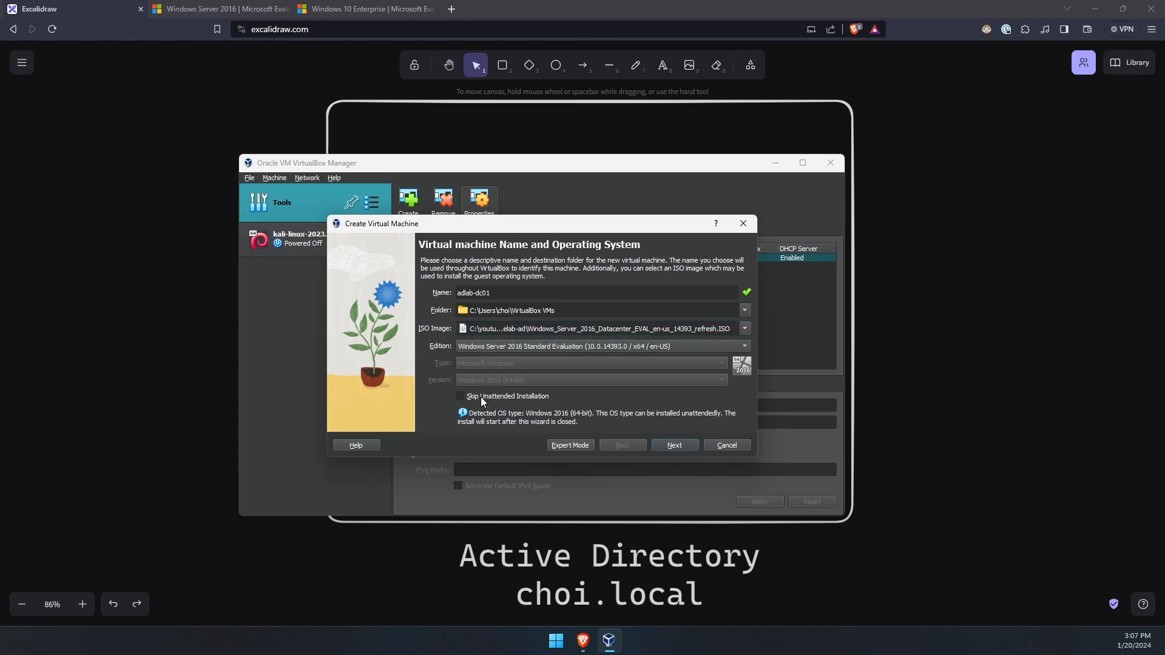
{"action": "left_click", "coordinate": [481, 396]}
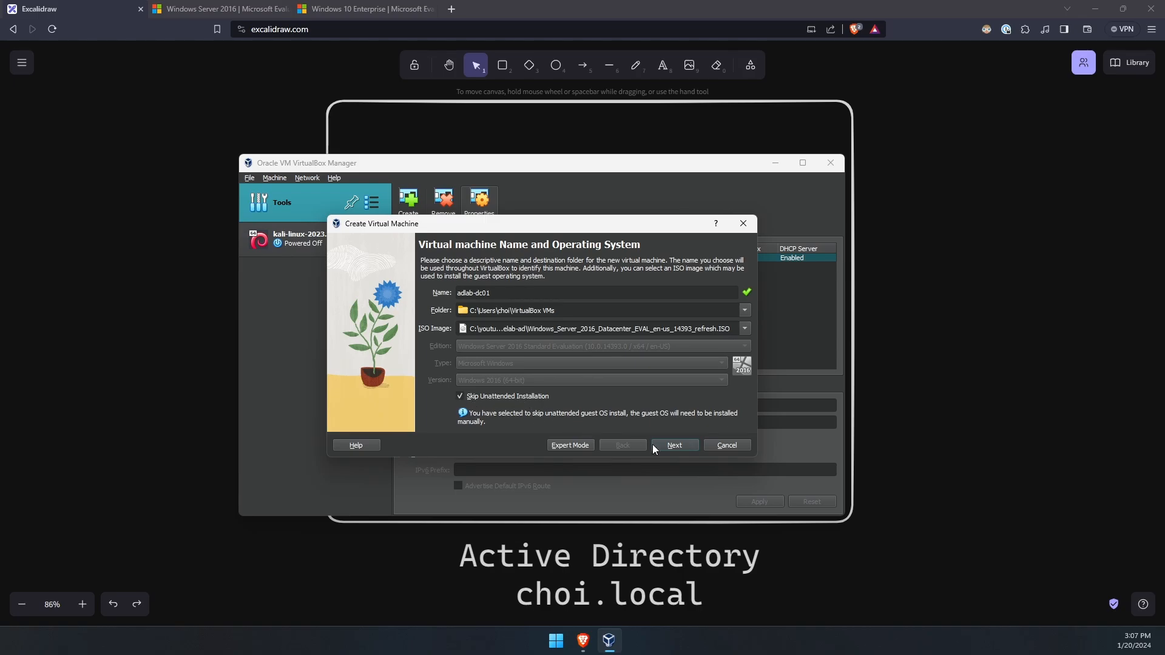
{"action": "left_click", "coordinate": [667, 444]}
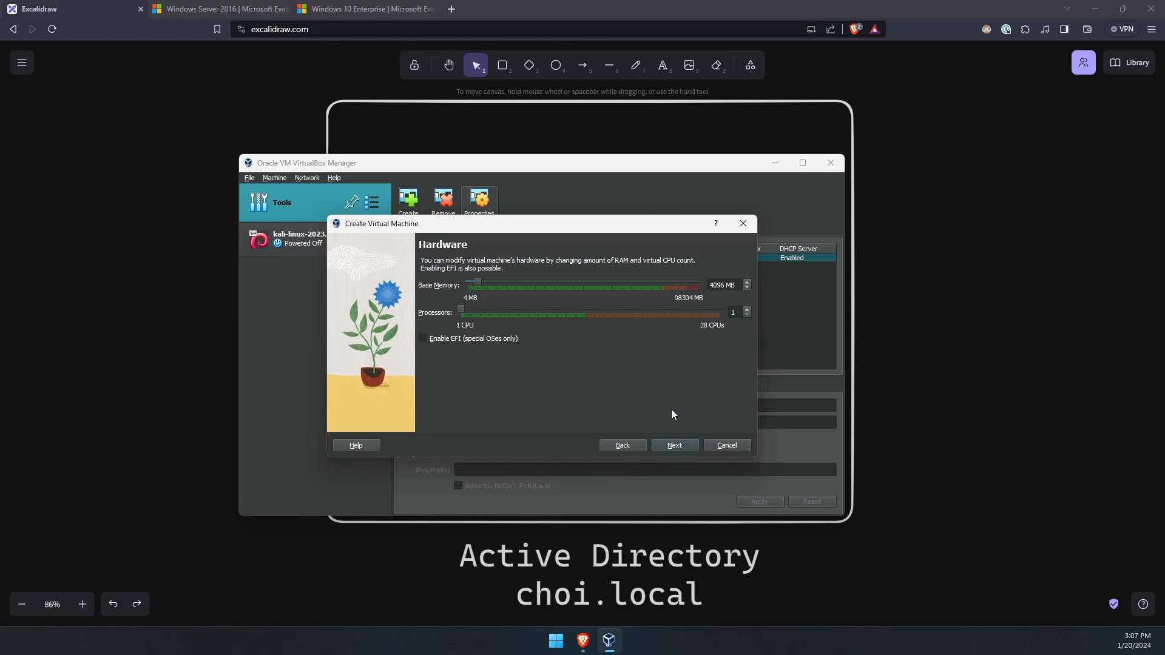
{"action": "left_click", "coordinate": [680, 444]}
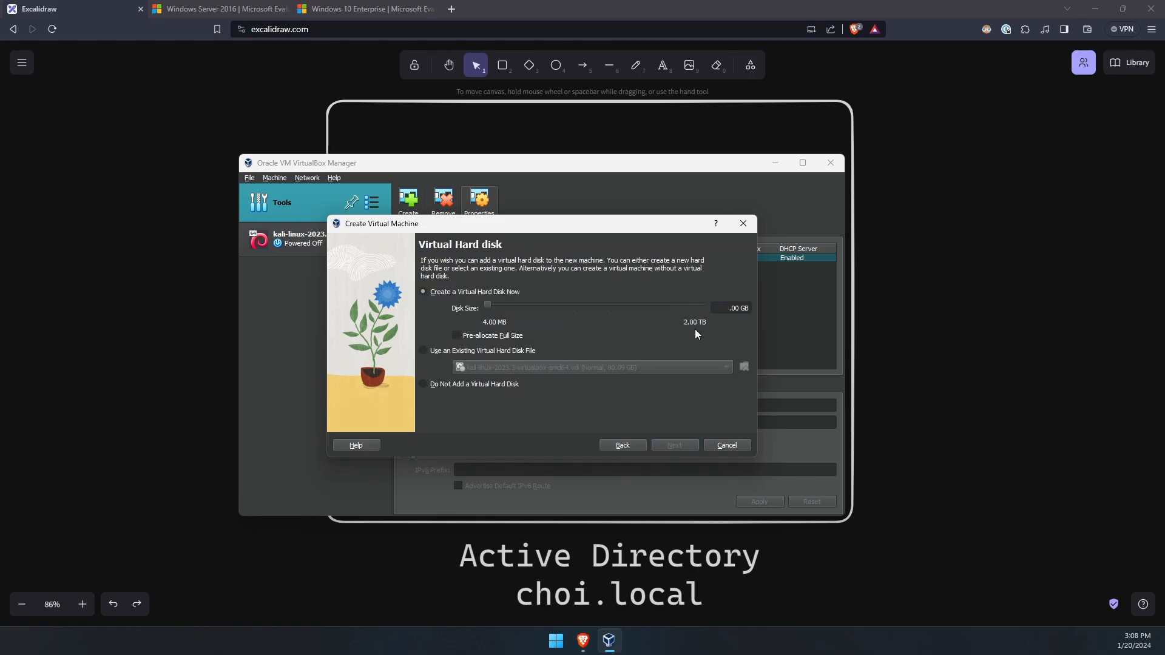
{"action": "type", "text": "50"}
{"action": "key", "text": "BackSpace"}
{"action": "key", "text": "BackSpace"}
{"action": "type", "text": "30"}
{"action": "left_click", "coordinate": [670, 447]}
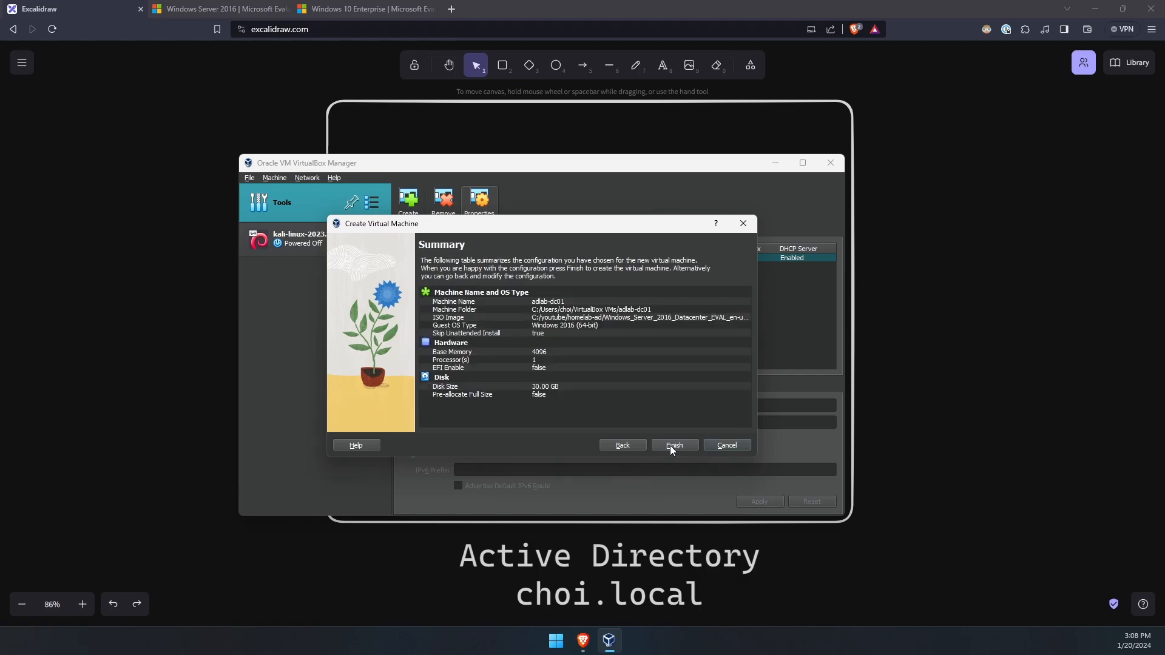
{"action": "left_click", "coordinate": [673, 445]}
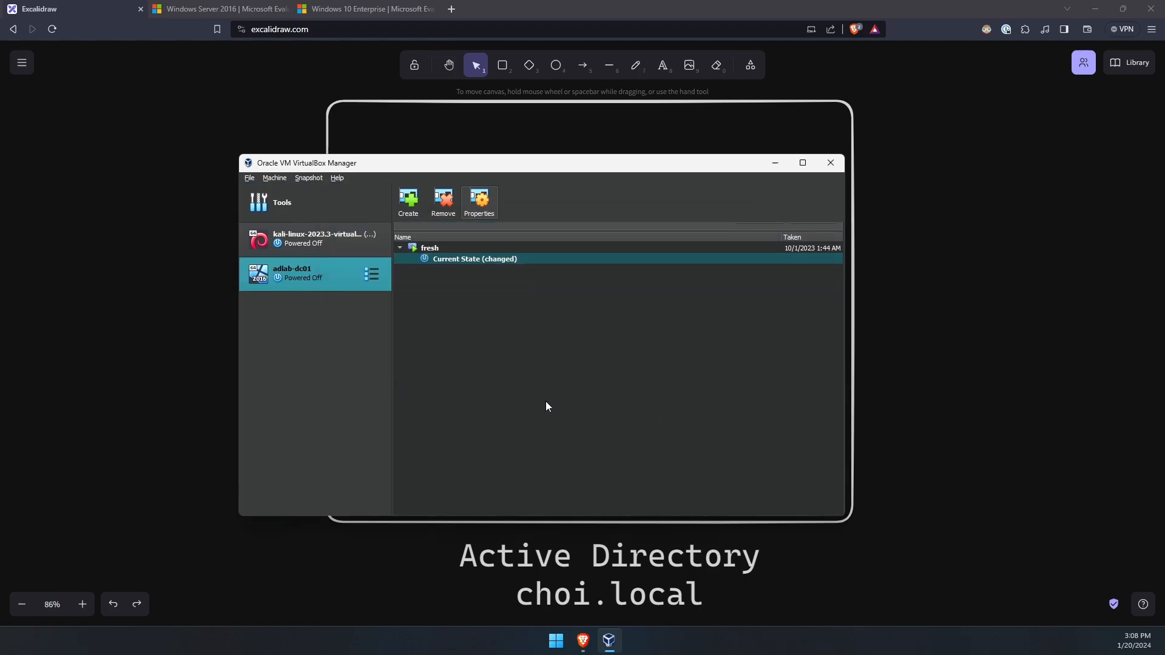
- In adlab-dc01's Network settings, set Attached to NAT Network with name adNet and save
{"action": "right_click", "coordinate": [351, 284]}
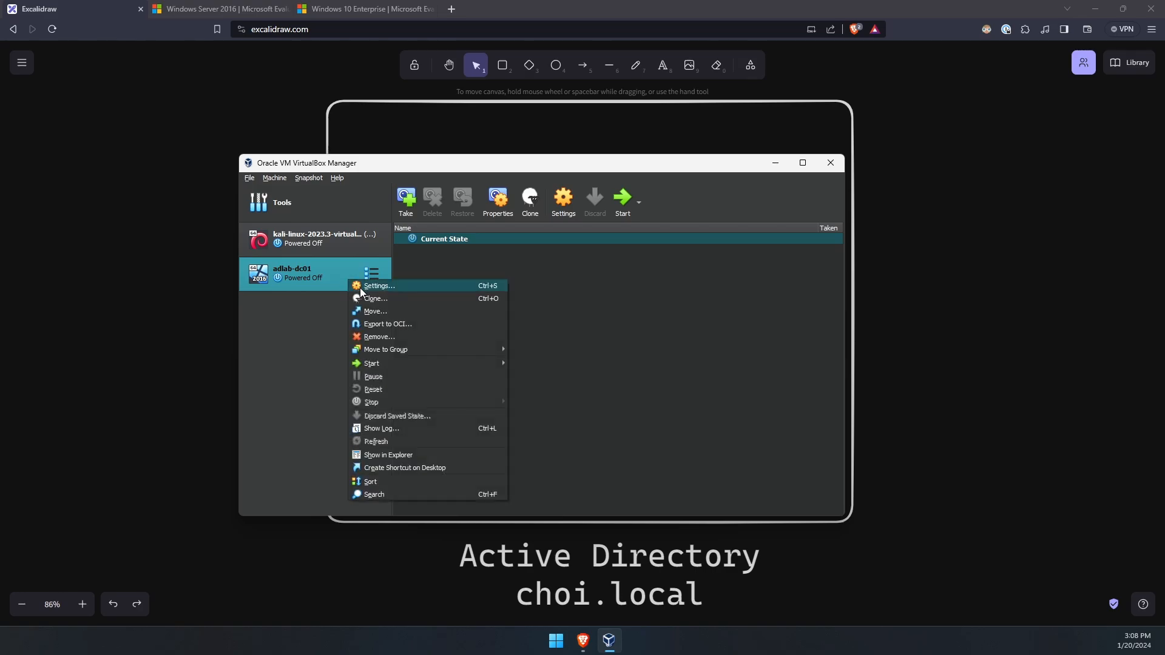
{"action": "left_click", "coordinate": [376, 288]}
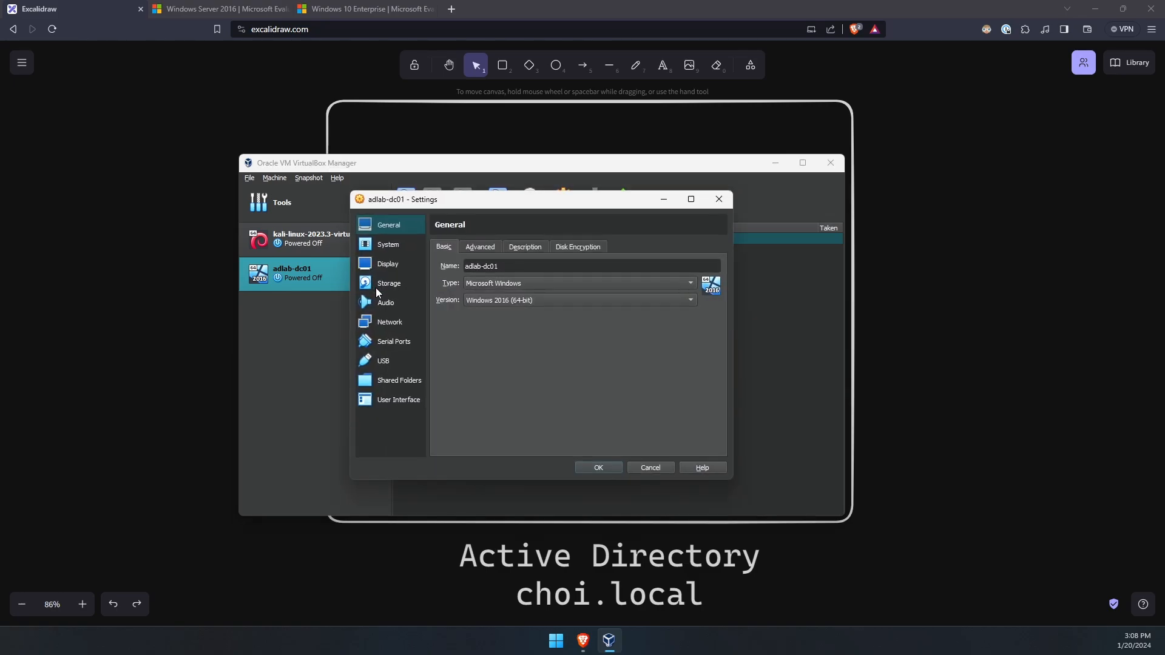
{"action": "left_click", "coordinate": [389, 322]}
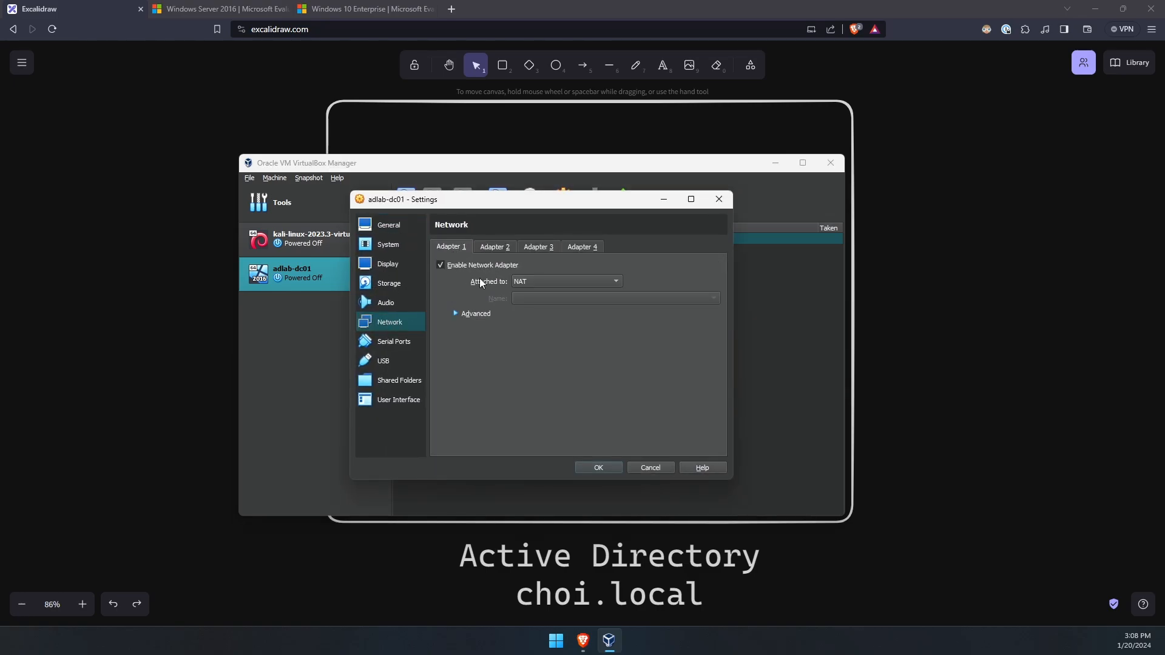
{"action": "left_click", "coordinate": [537, 284]}
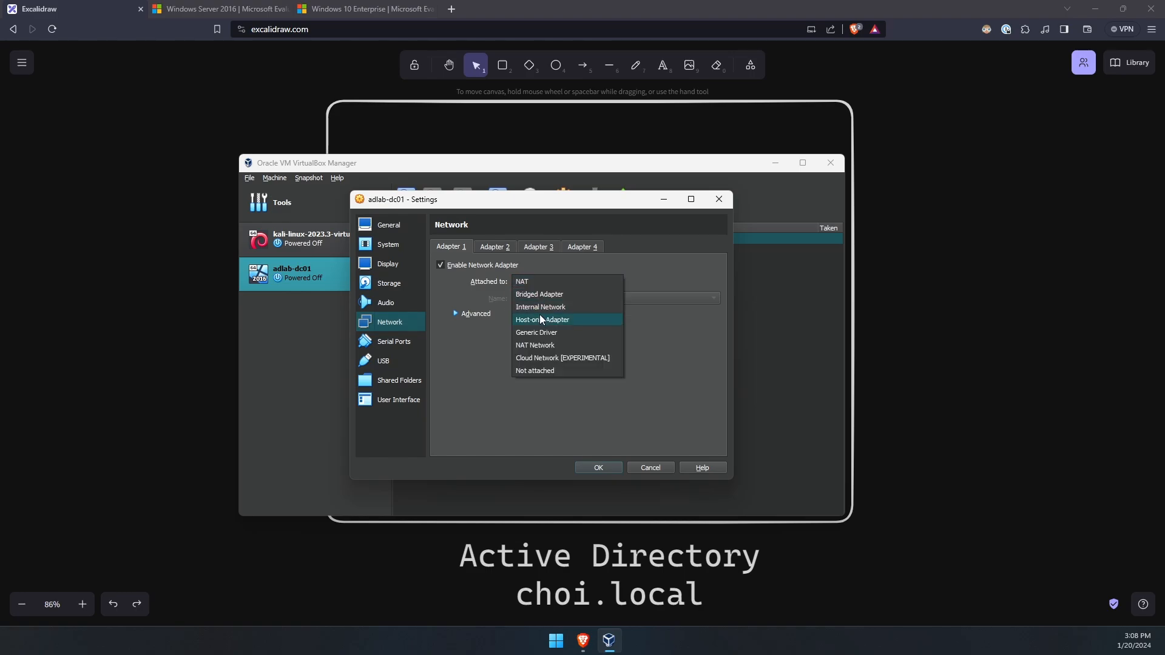
{"action": "left_click", "coordinate": [547, 346]}
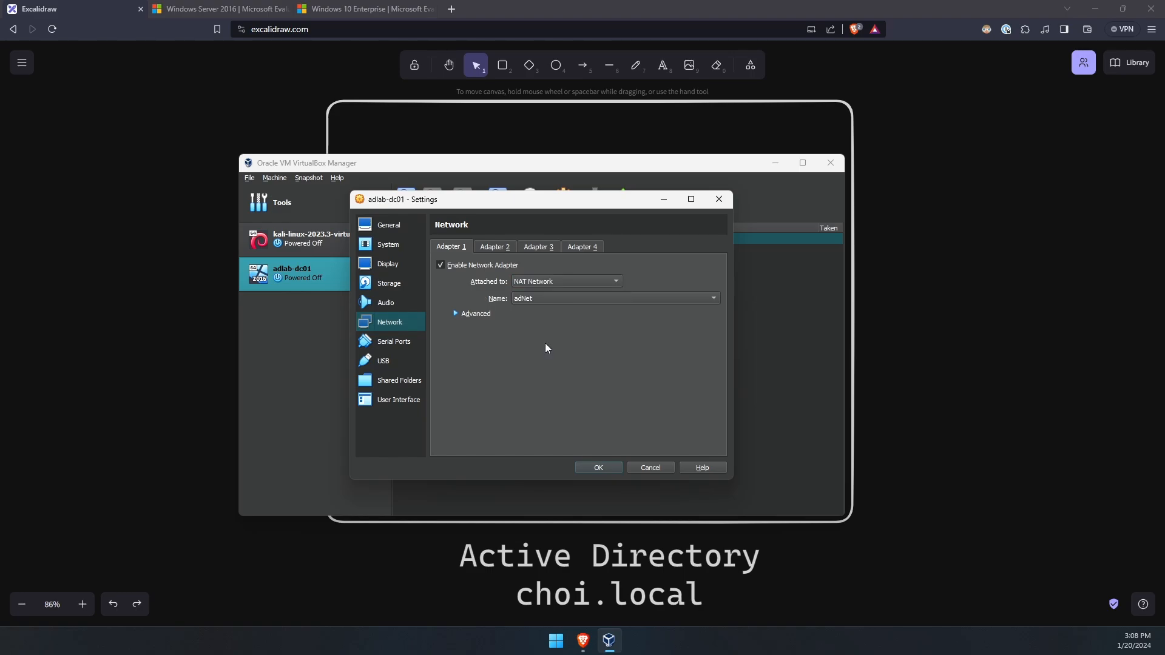
{"action": "left_click", "coordinate": [519, 301]}
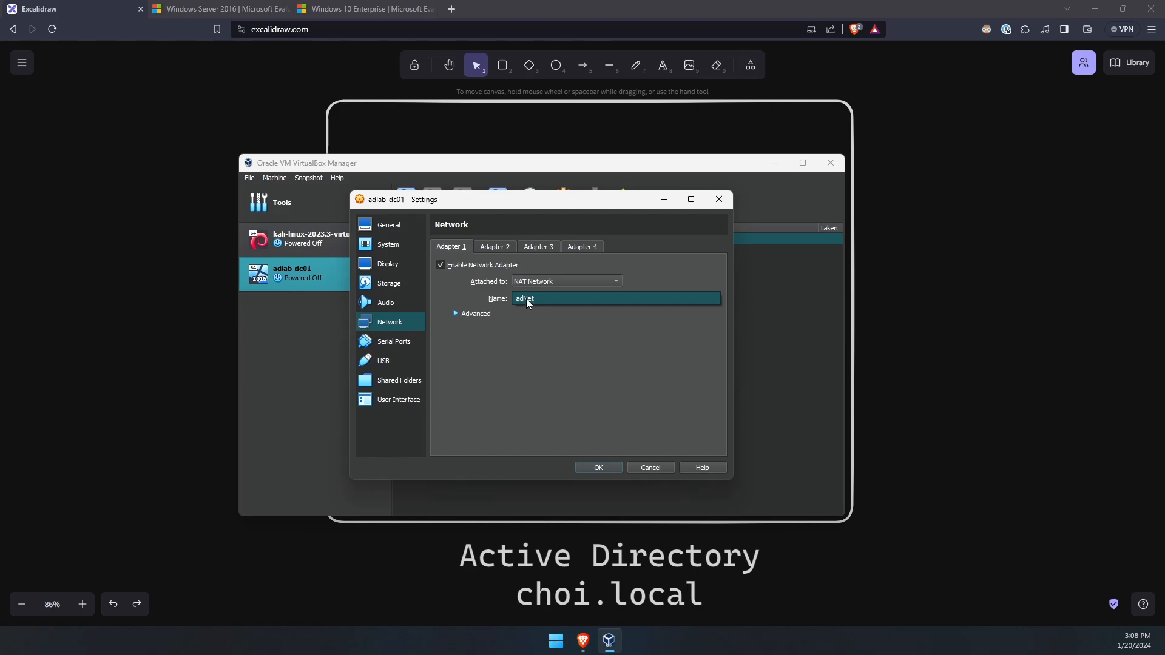
{"action": "left_click", "coordinate": [525, 298]}
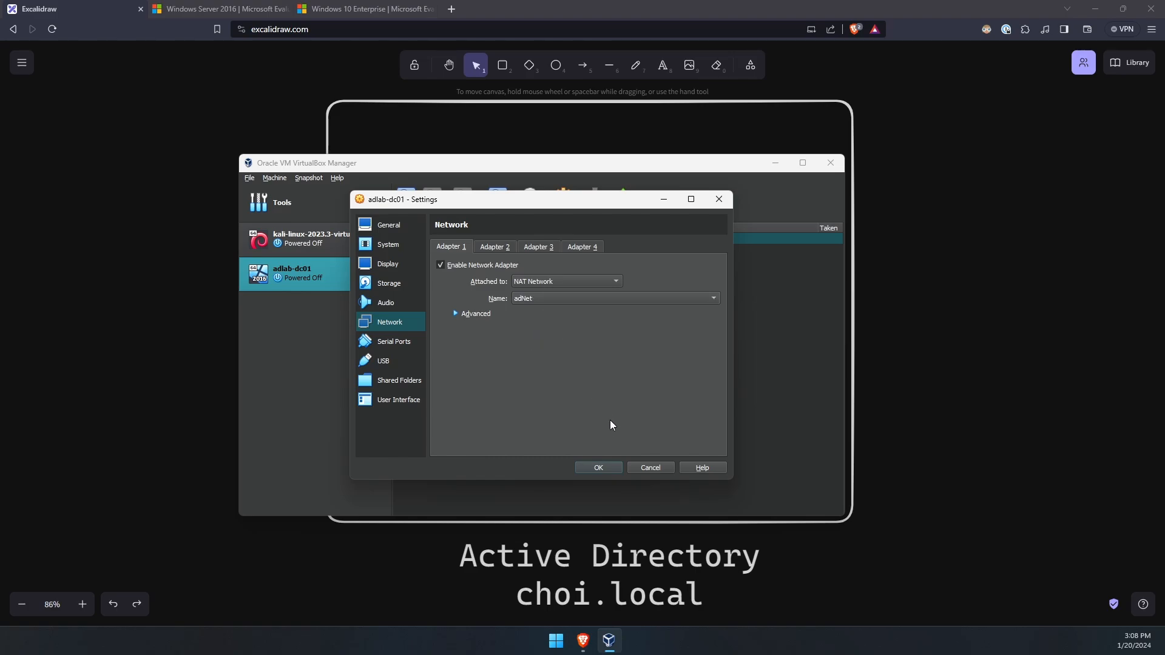
{"action": "left_click", "coordinate": [613, 468]}
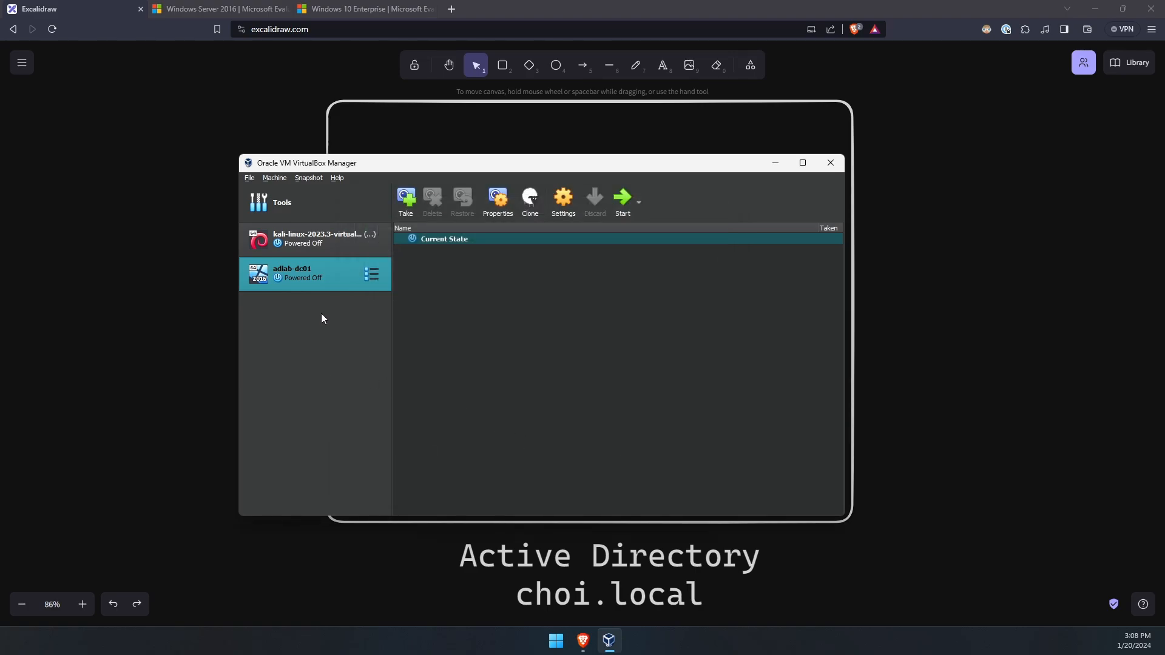
- Start the adlab-dc01 VM and position its window on screen
{"action": "double_click", "coordinate": [325, 272]}
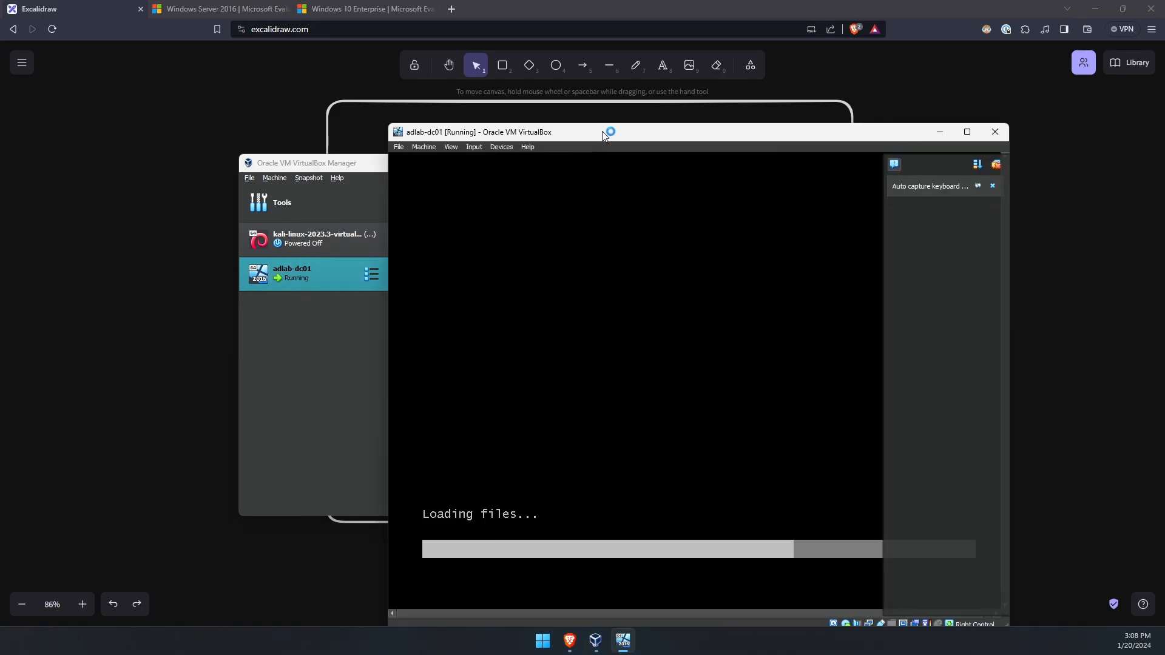
{"action": "left_click_drag", "start_coordinate": [604, 135], "coordinate": [414, 90]}
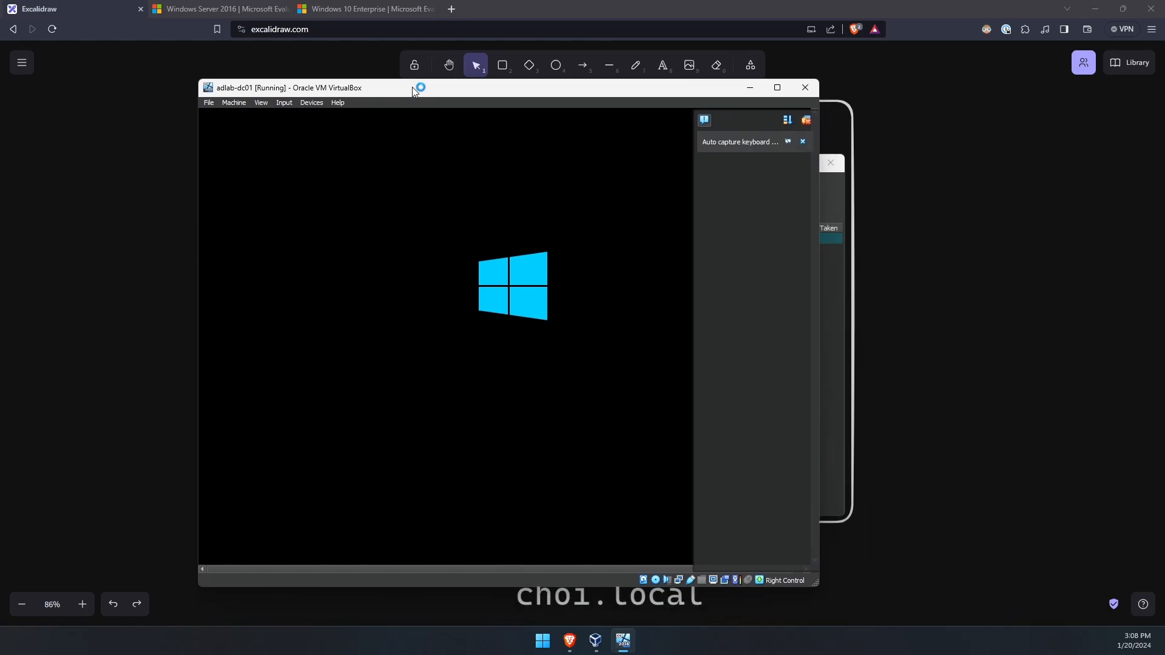
{"action": "left_click", "coordinate": [704, 120]}
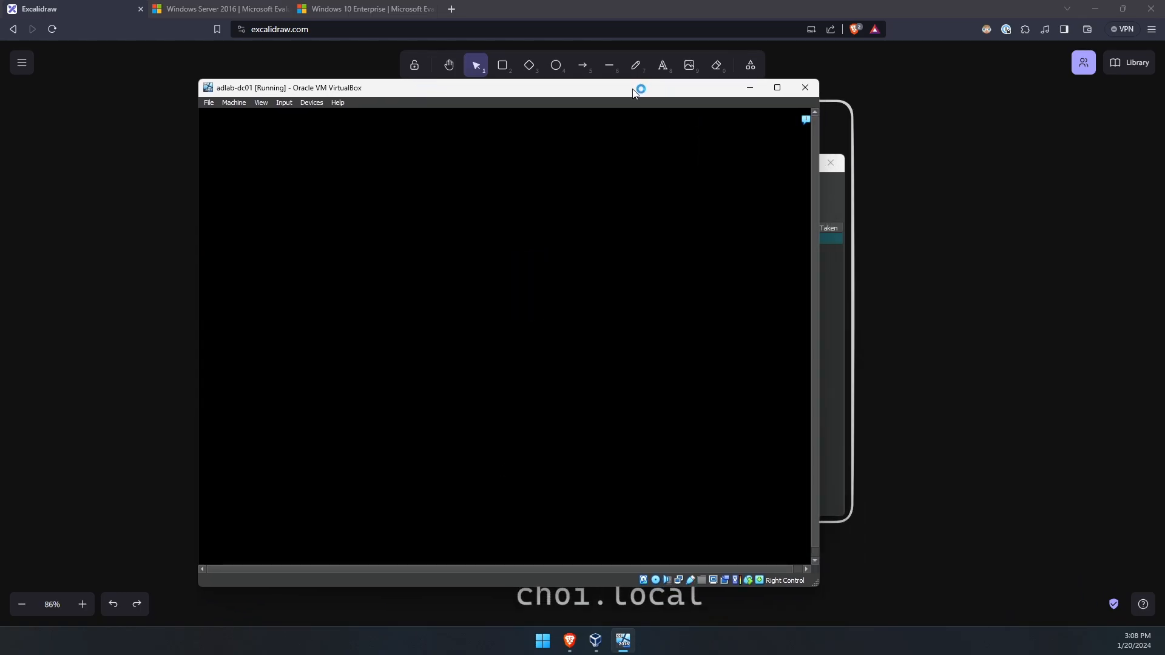
{"action": "left_click_drag", "start_coordinate": [637, 89], "coordinate": [674, 72]}
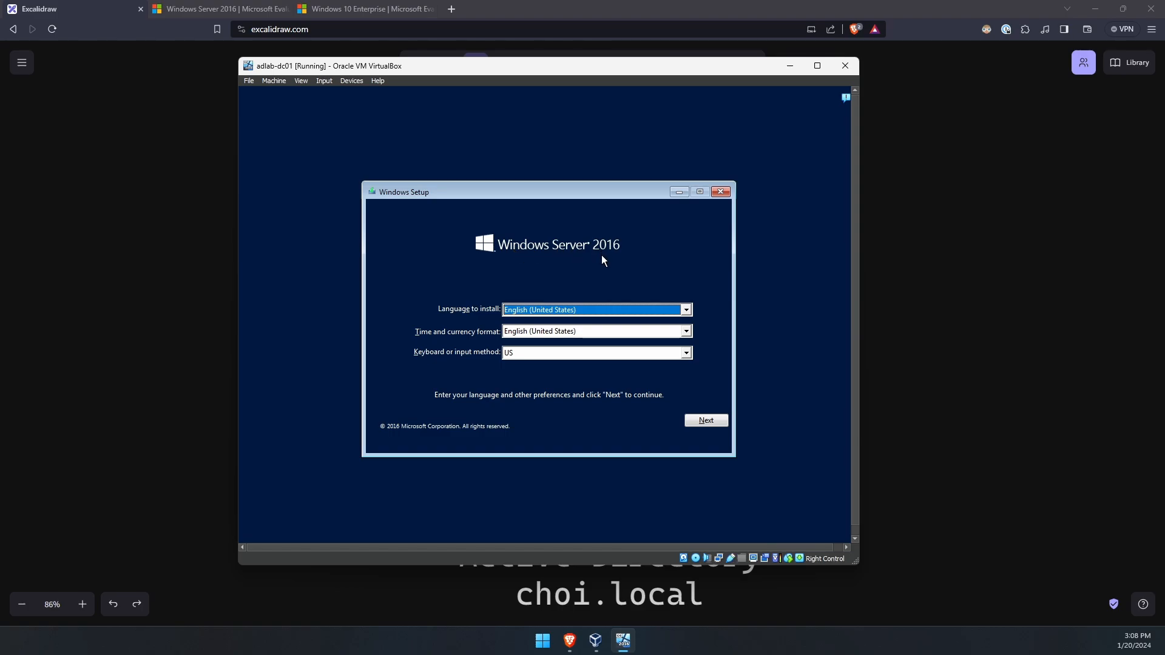
- Keep default language, begin setup, and choose Datacenter Evaluation (Desktop Experience)
{"action": "left_click", "coordinate": [707, 421]}
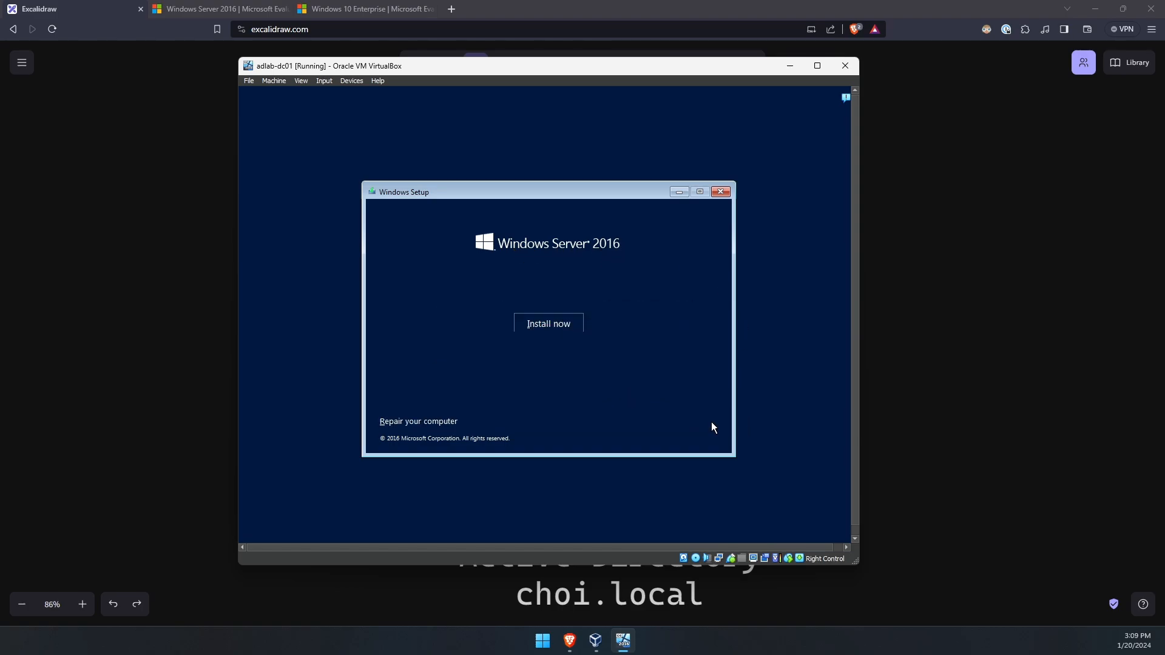
{"action": "left_click", "coordinate": [546, 321]}
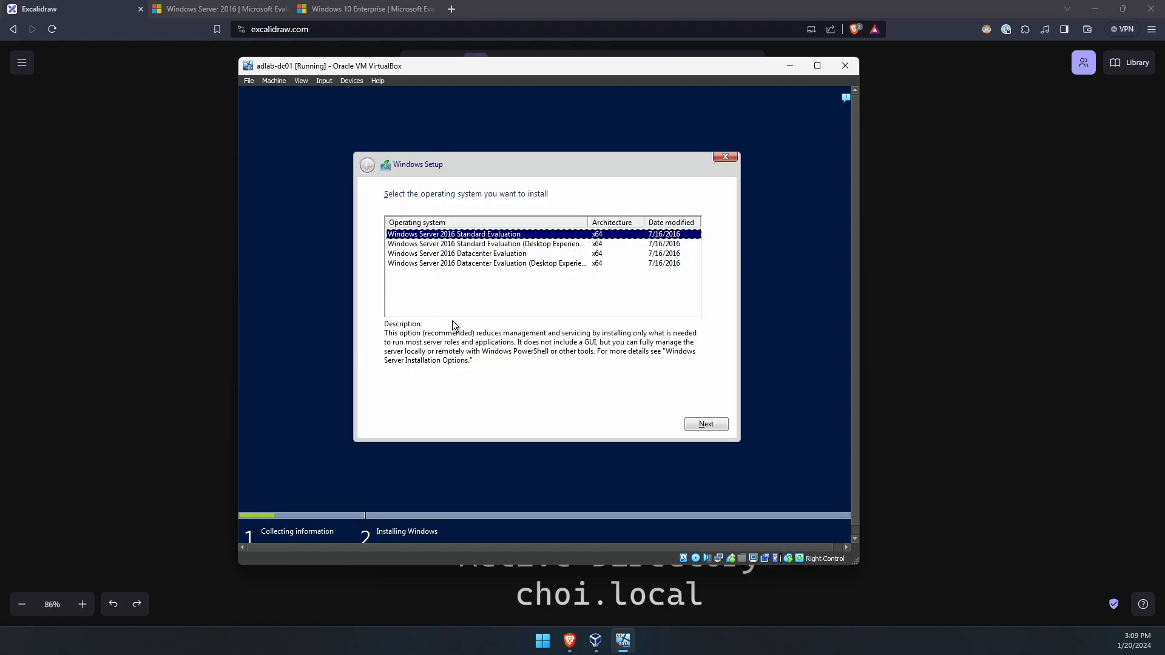
{"action": "left_click", "coordinate": [479, 265]}
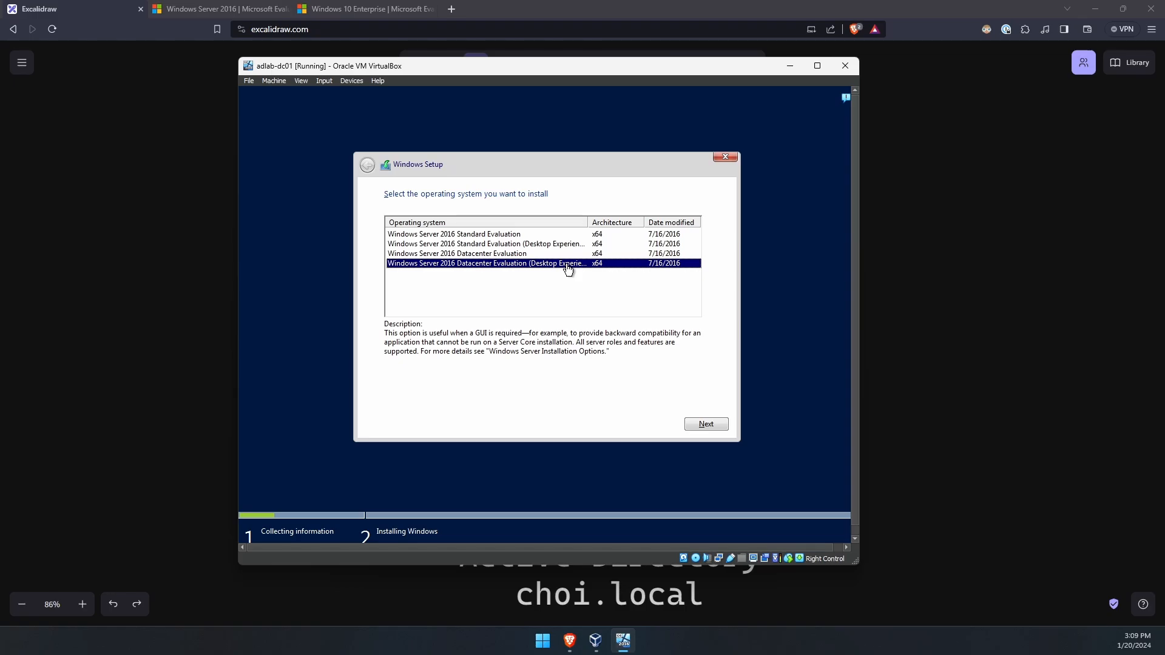
{"action": "left_click", "coordinate": [704, 424]}
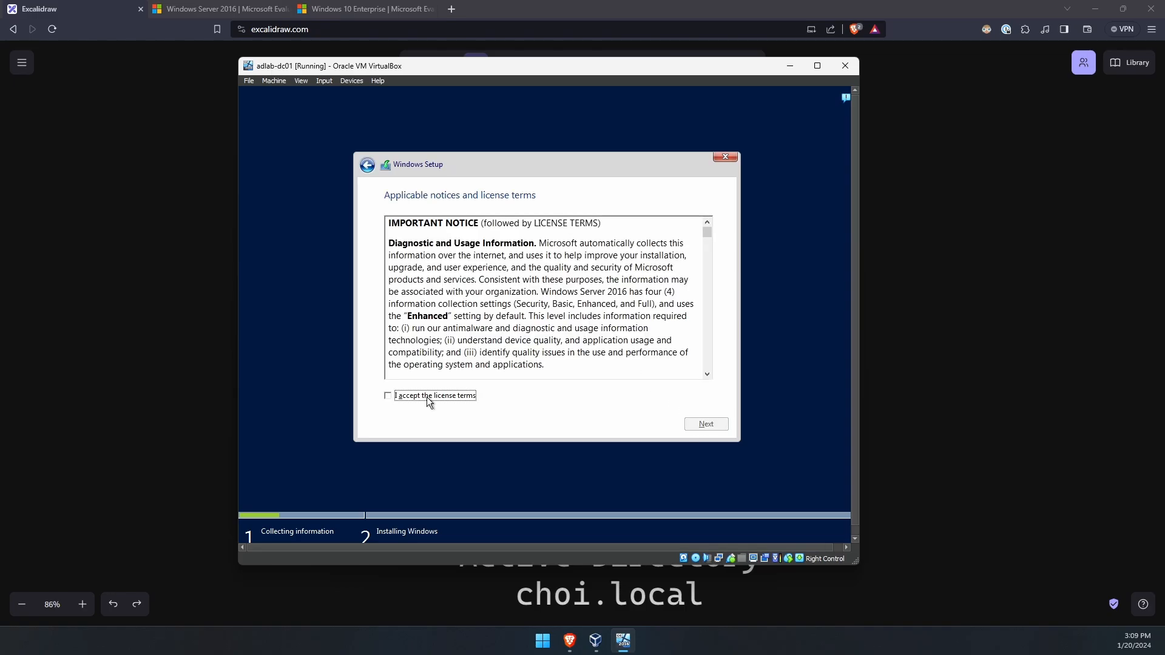
- Accept the license terms and choose a Custom installation
{"action": "left_click", "coordinate": [425, 398]}
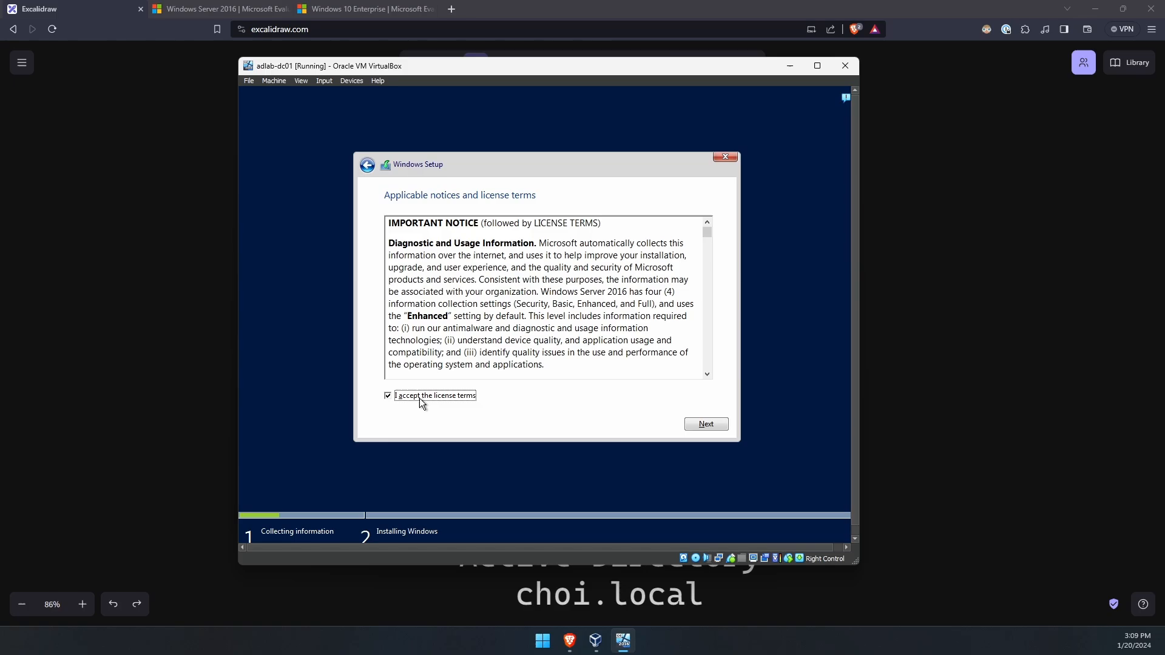
{"action": "left_click", "coordinate": [705, 424]}
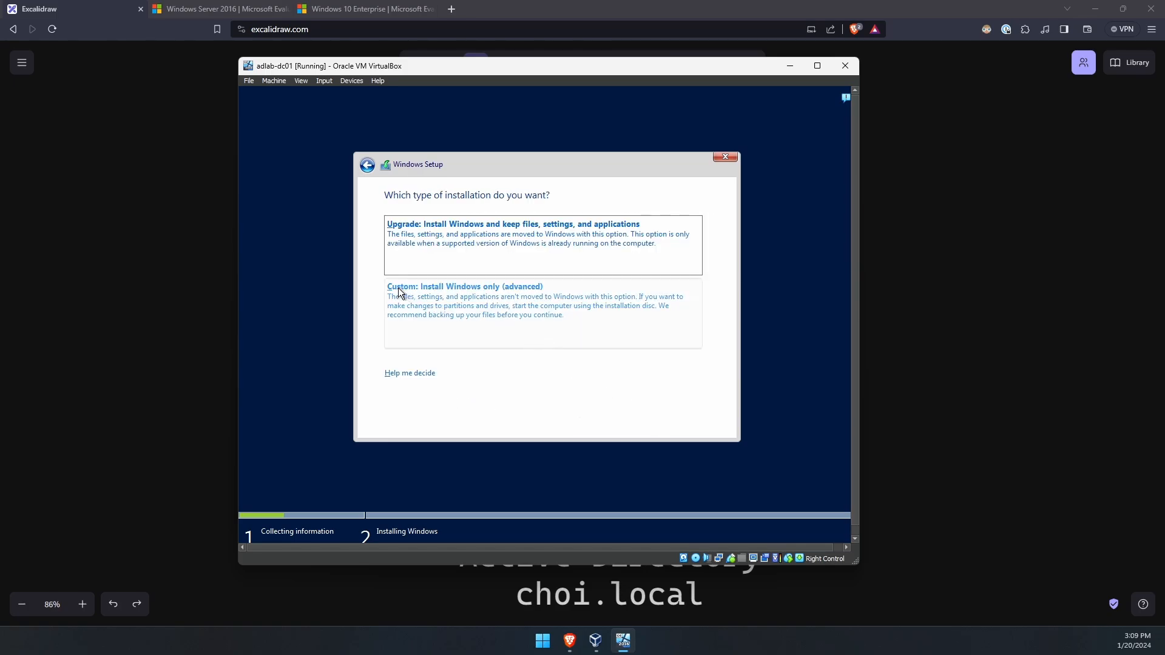
{"action": "left_click", "coordinate": [514, 296]}
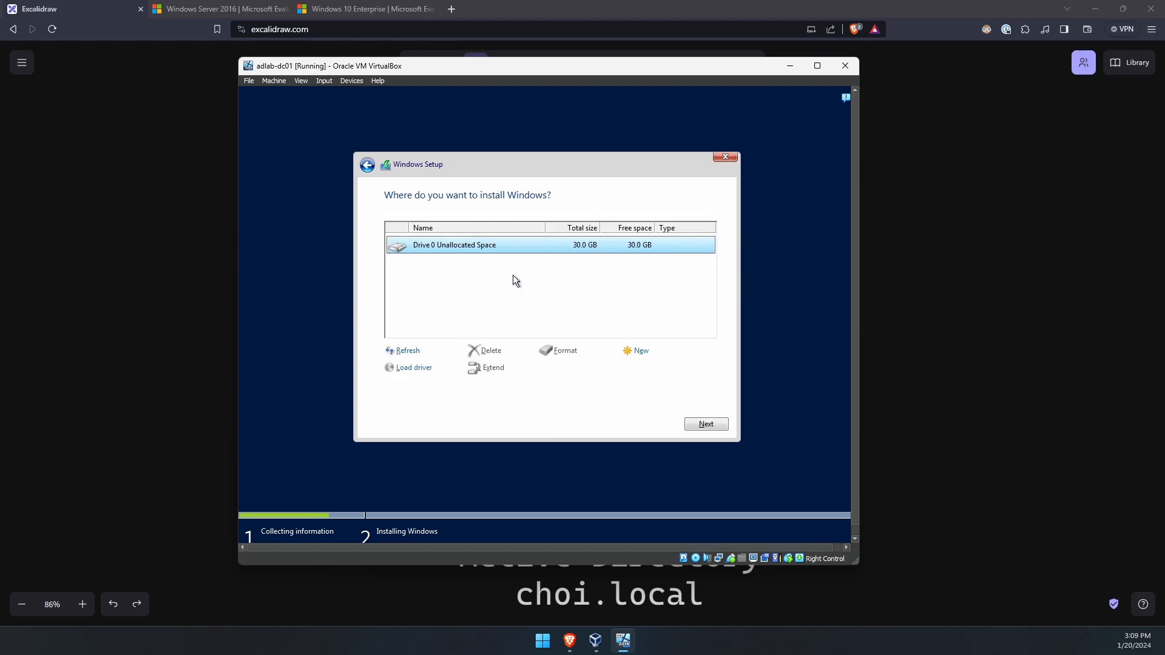
- Create a 30720 MB partition, format Drive 0 Partition 2, and install Windows there
{"action": "left_click", "coordinate": [637, 352]}
{"action": "left_click", "coordinate": [649, 369]}
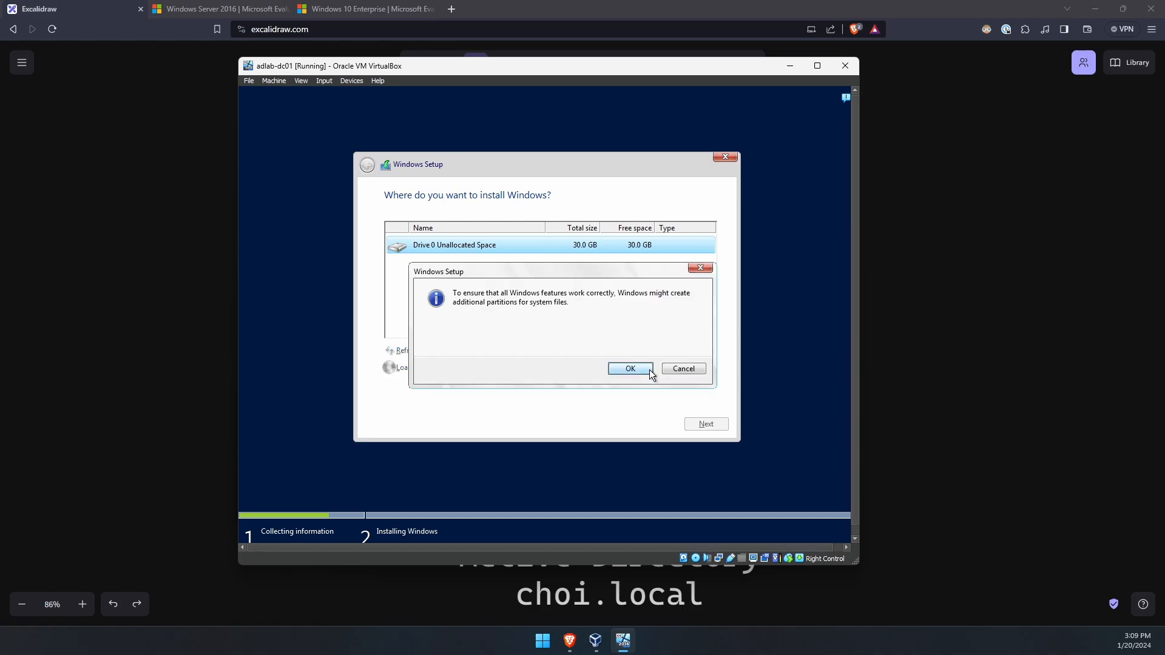
{"action": "left_click", "coordinate": [631, 369]}
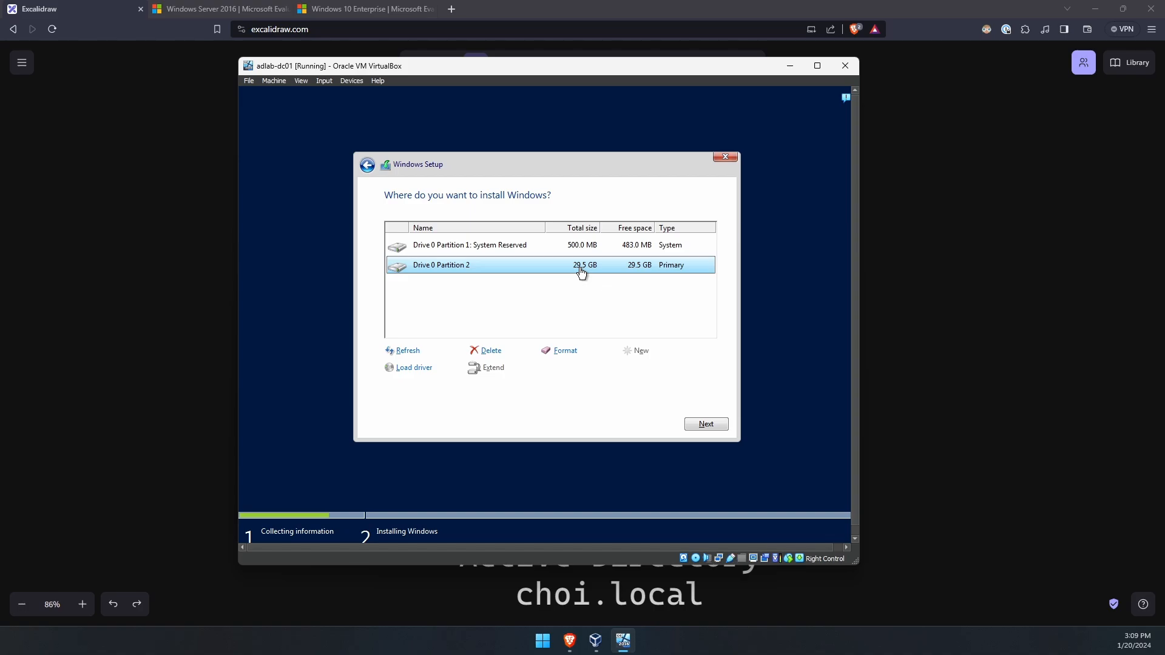
{"action": "left_click", "coordinate": [570, 358]}
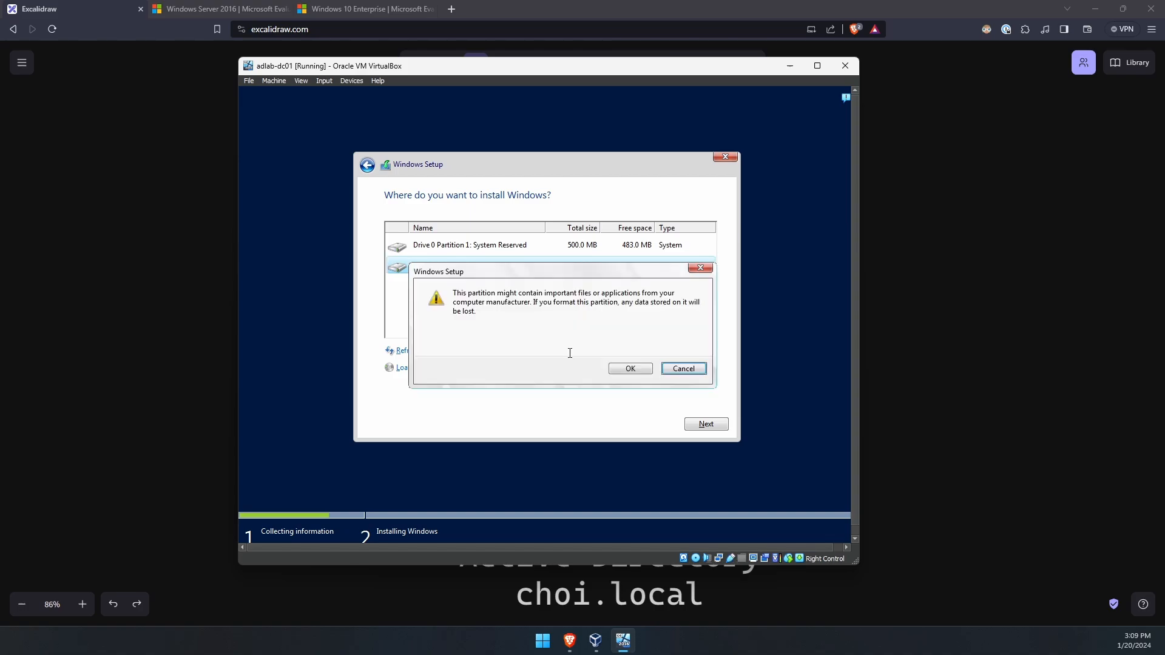
{"action": "left_click", "coordinate": [613, 369]}
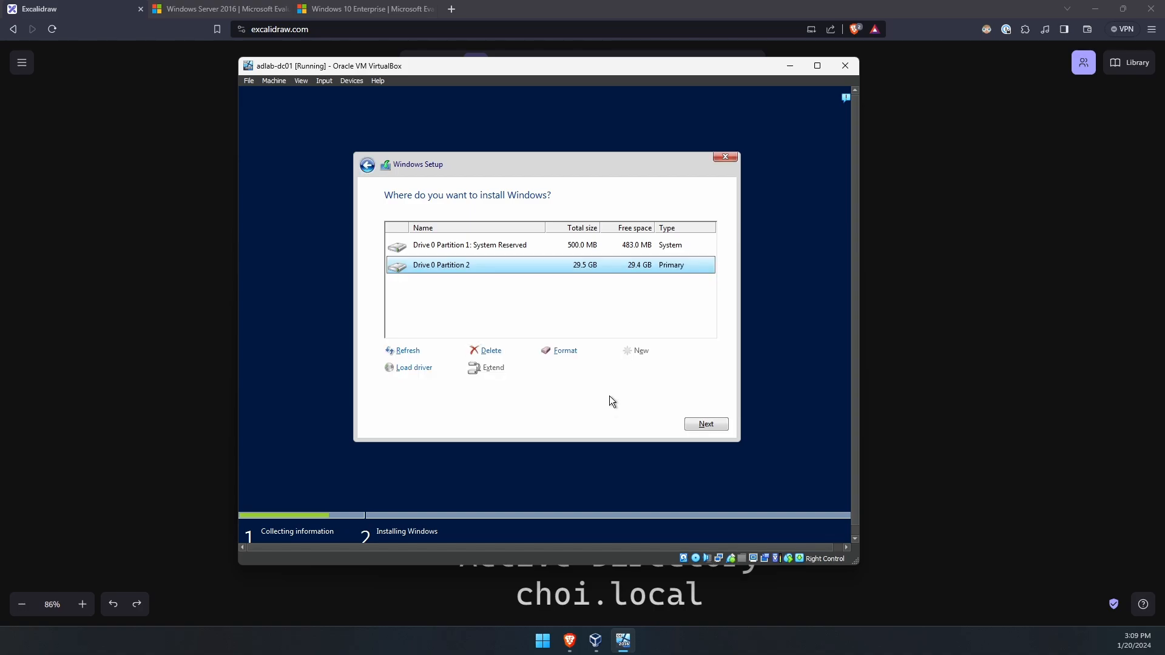
{"action": "left_click", "coordinate": [715, 427]}
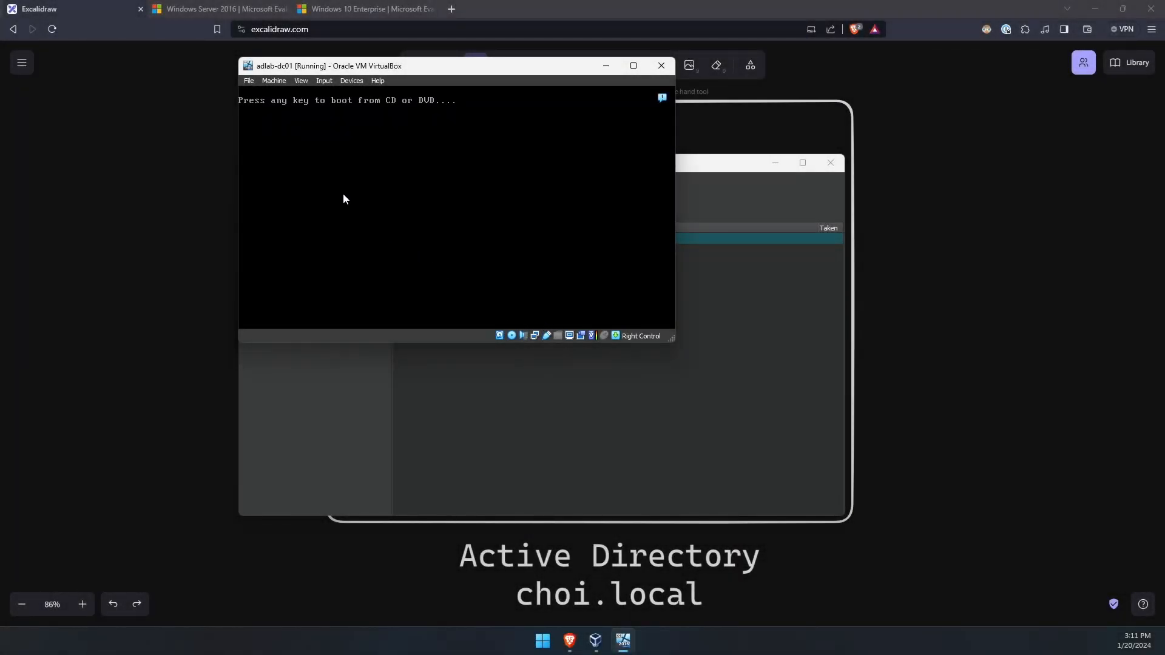
- Press Enter at the boot-from-CD prompt and shift the VM window slightly right
{"action": "key", "text": "Return"}
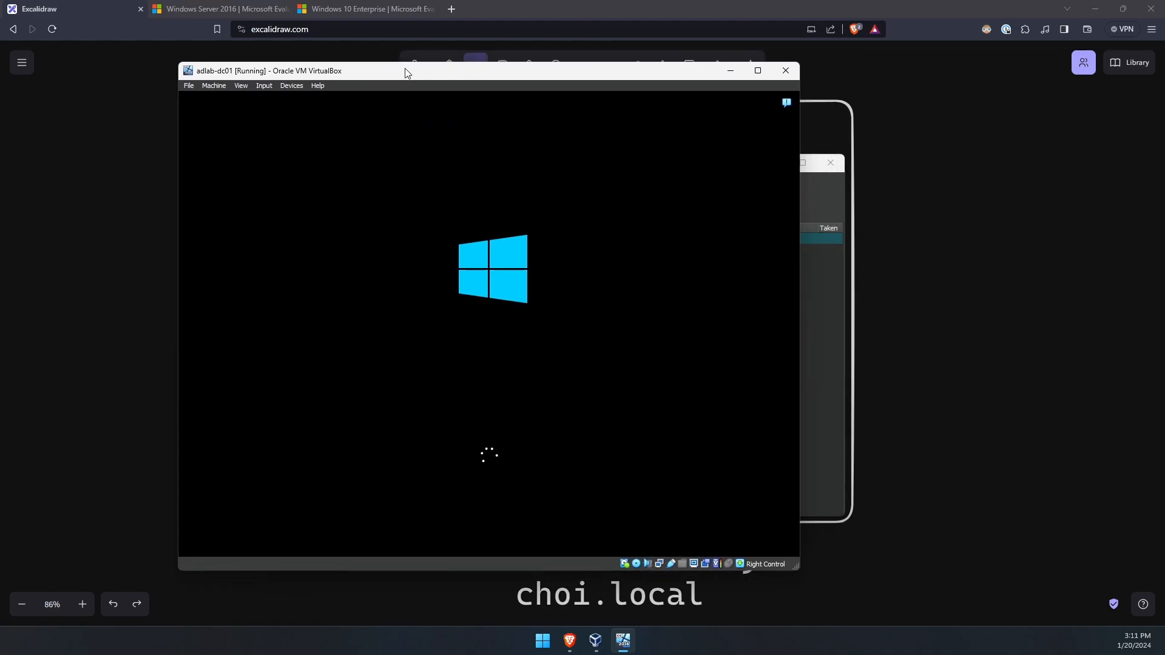
{"action": "left_click_drag", "start_coordinate": [406, 73], "coordinate": [453, 82]}
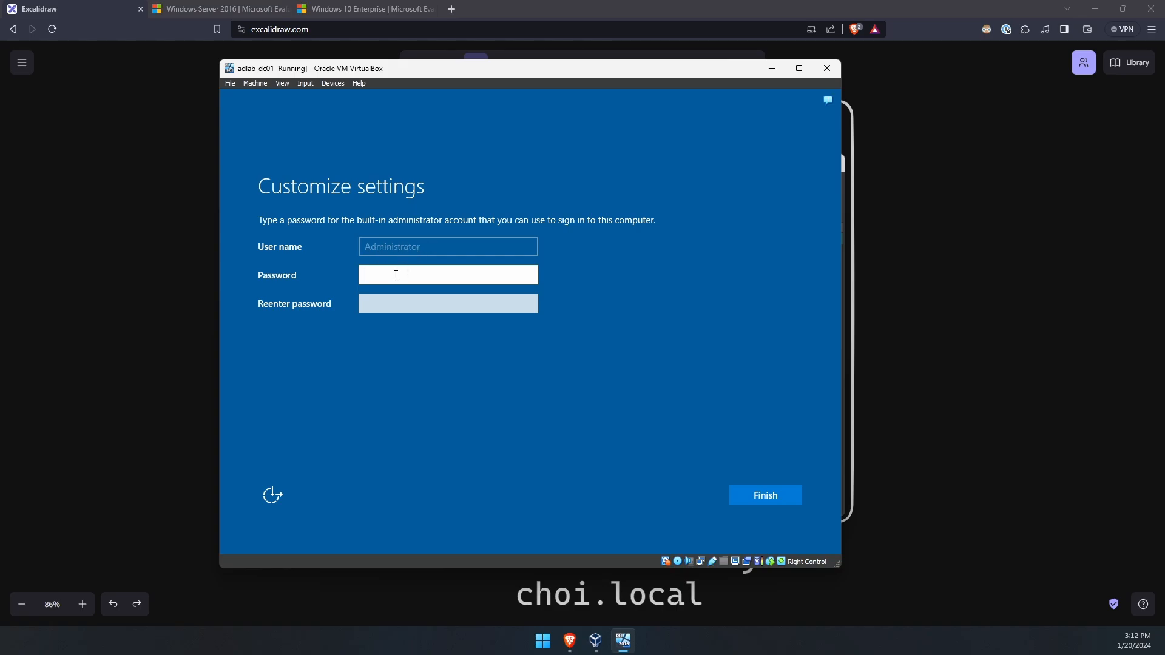
- Enter and confirm the Administrator password, reveal it to check, and finish setup
{"action": "type", "text": "••••••••••••"}
{"action": "key", "text": "Tab"}
{"action": "type", "text": "••••••••••••"}
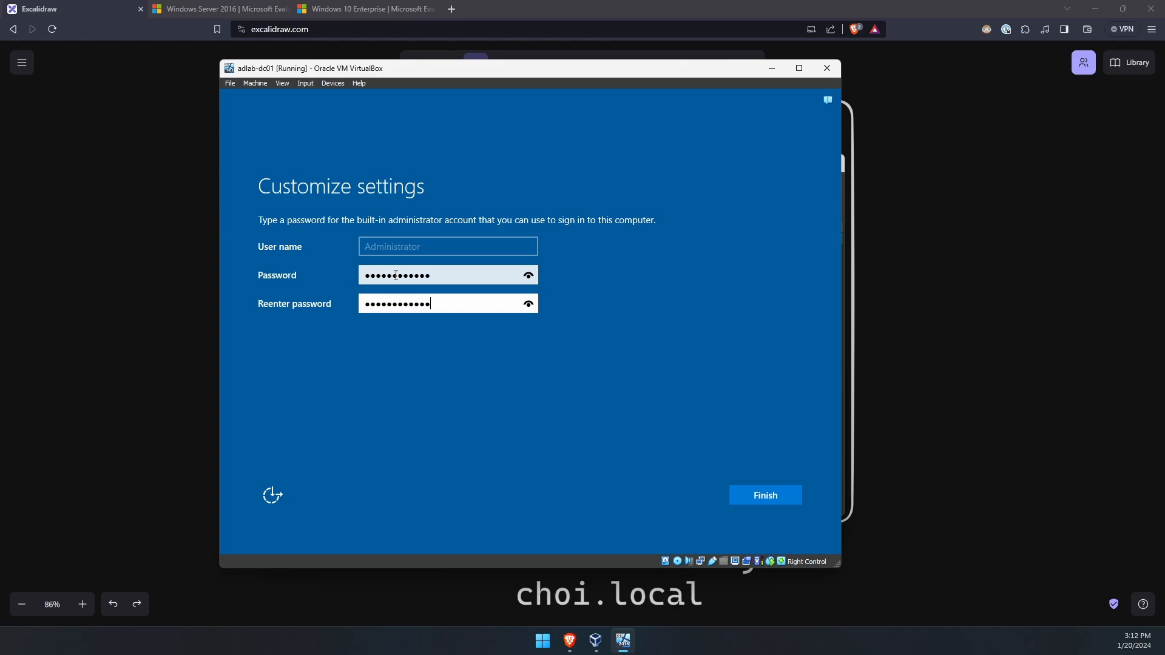
{"action": "left_click", "coordinate": [528, 275]}
{"action": "left_click", "coordinate": [766, 495]}
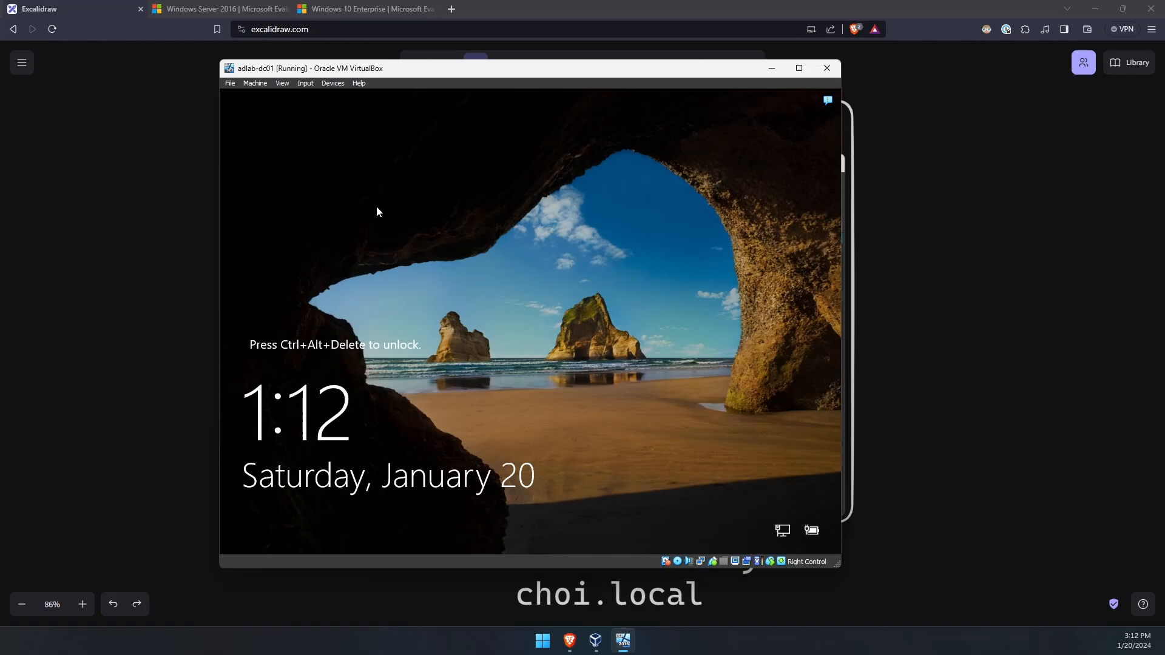
- Send Ctrl-Alt-Del, sign in as Administrator with its password, and allow network discovery
{"action": "left_click", "coordinate": [306, 85]}
{"action": "mouse_move", "coordinate": [321, 96]}
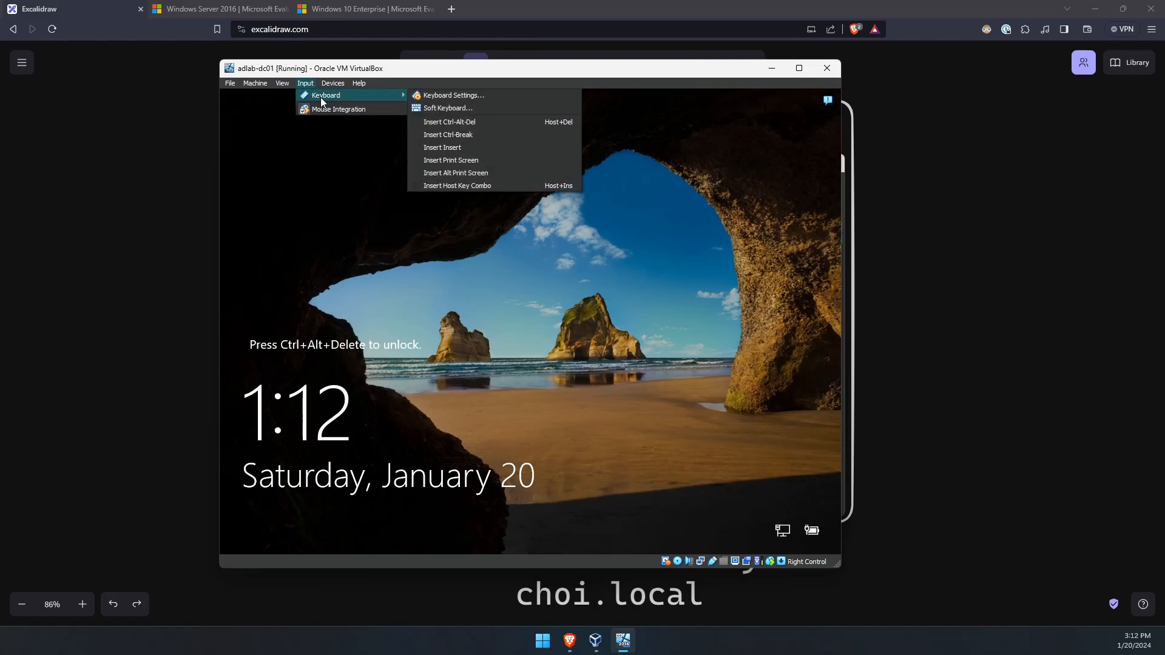
{"action": "left_click", "coordinate": [485, 124]}
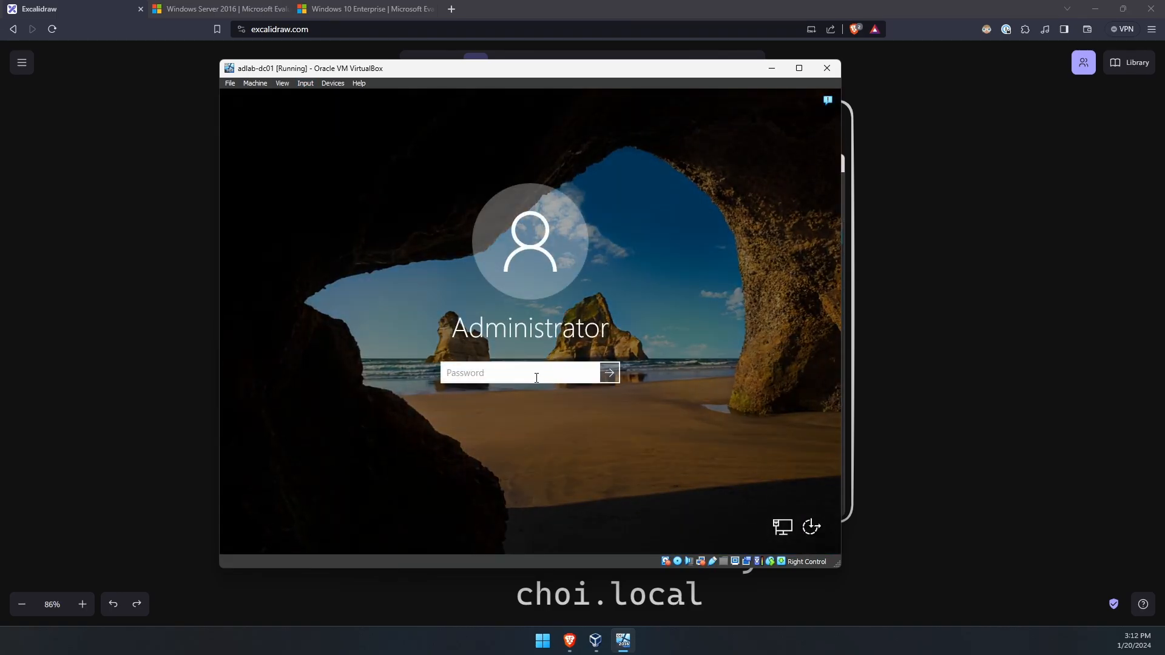
{"action": "type", "text": "Password123!"}
{"action": "left_click", "coordinate": [590, 373]}
{"action": "key", "text": "Return"}
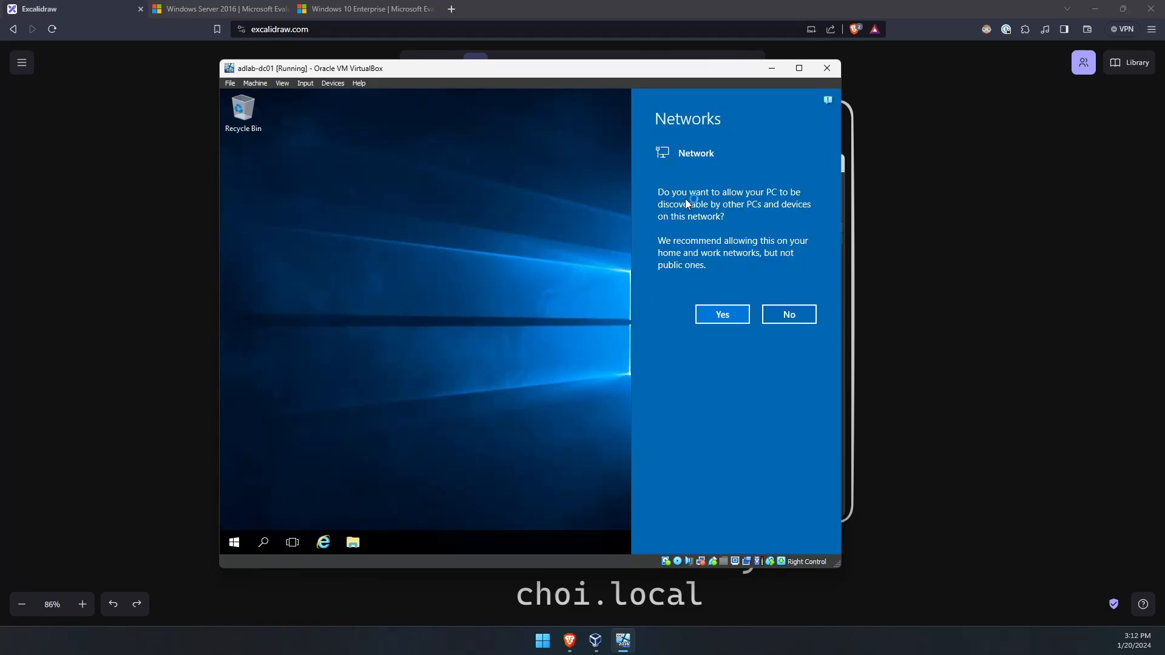
{"action": "left_click", "coordinate": [723, 315]}
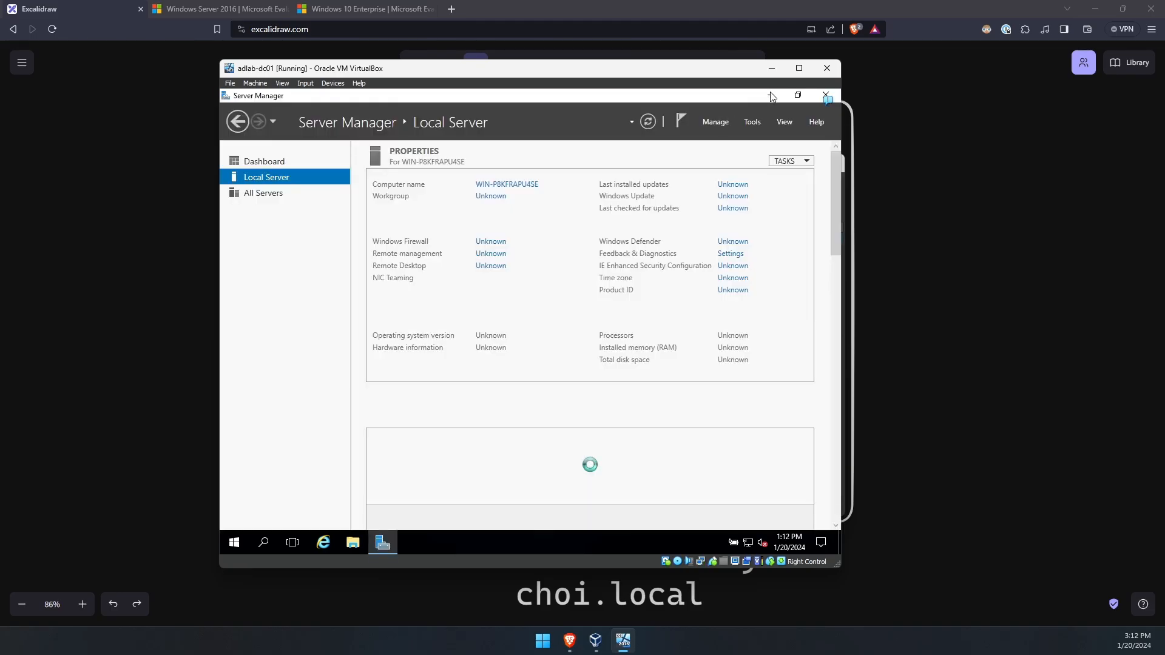
- Insert the Guest Additions CD image and open its drive in File Explorer
{"action": "left_click", "coordinate": [771, 95]}
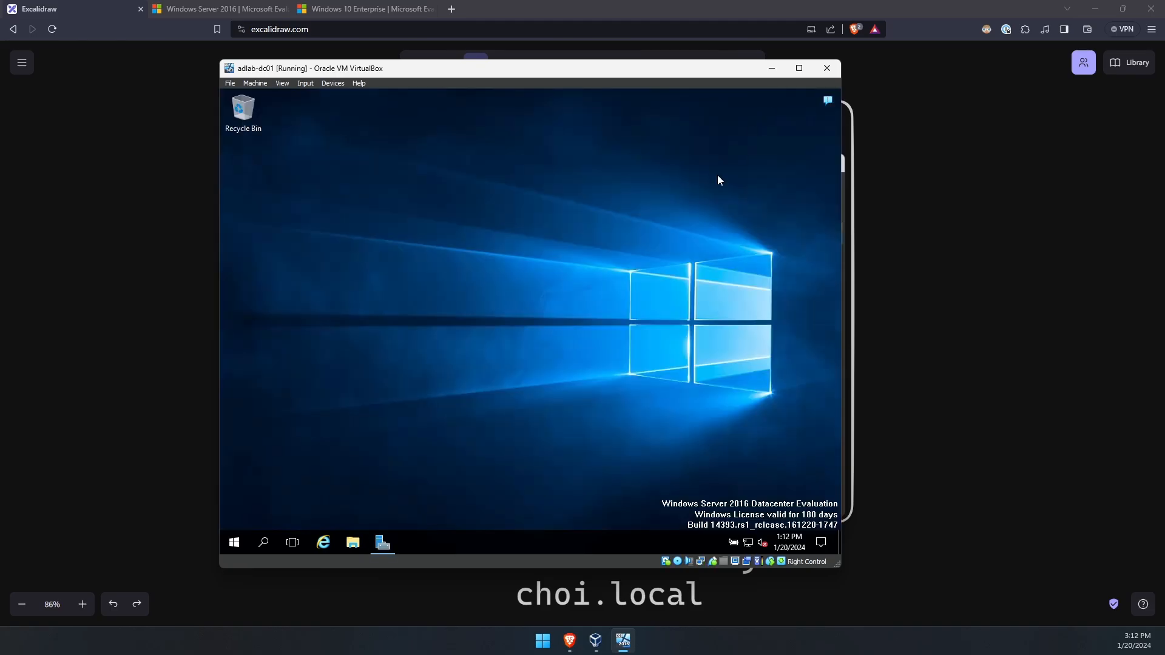
{"action": "left_click_drag", "start_coordinate": [698, 218], "coordinate": [425, 376]}
{"action": "left_click", "coordinate": [306, 84]}
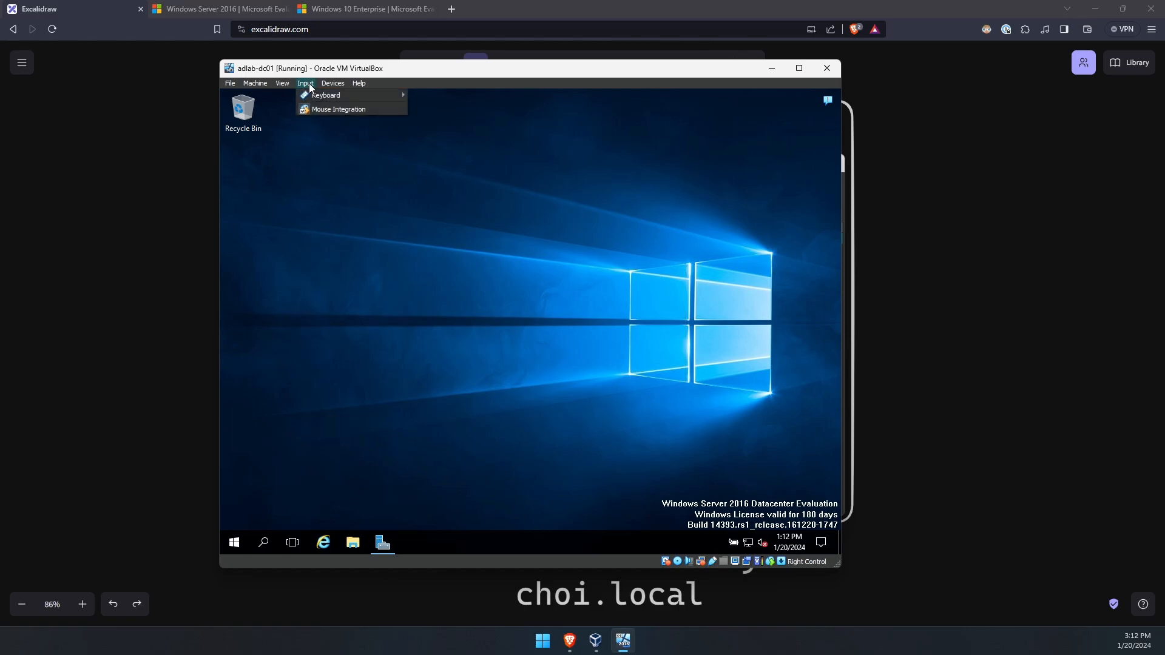
{"action": "mouse_move", "coordinate": [333, 85]}
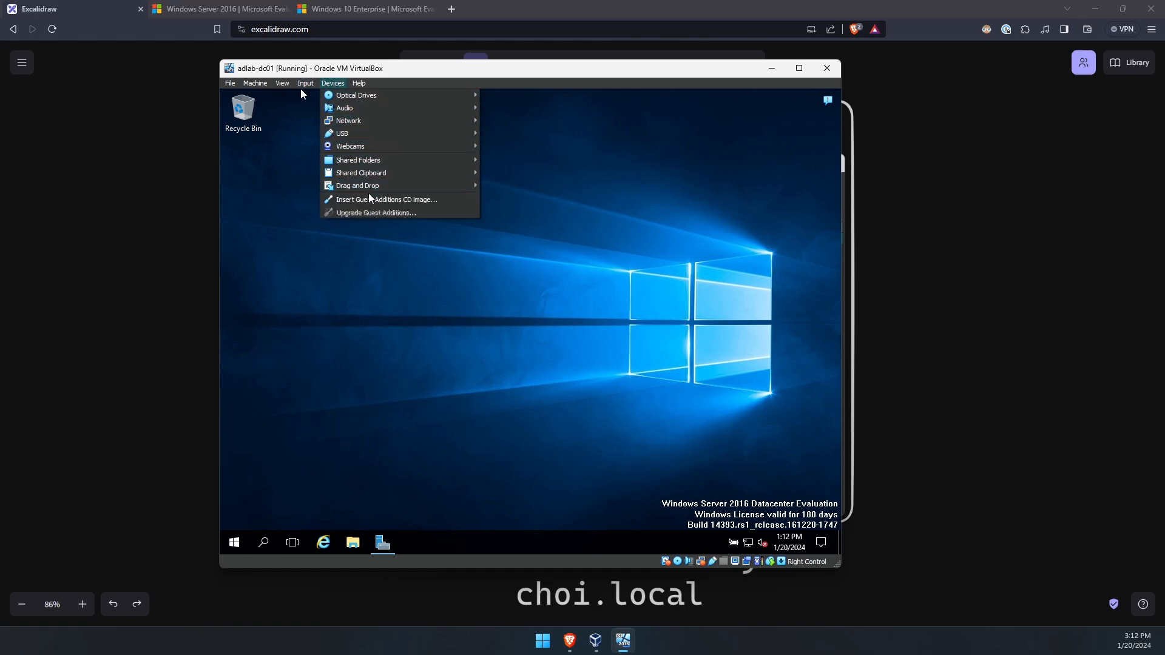
{"action": "left_click", "coordinate": [438, 203]}
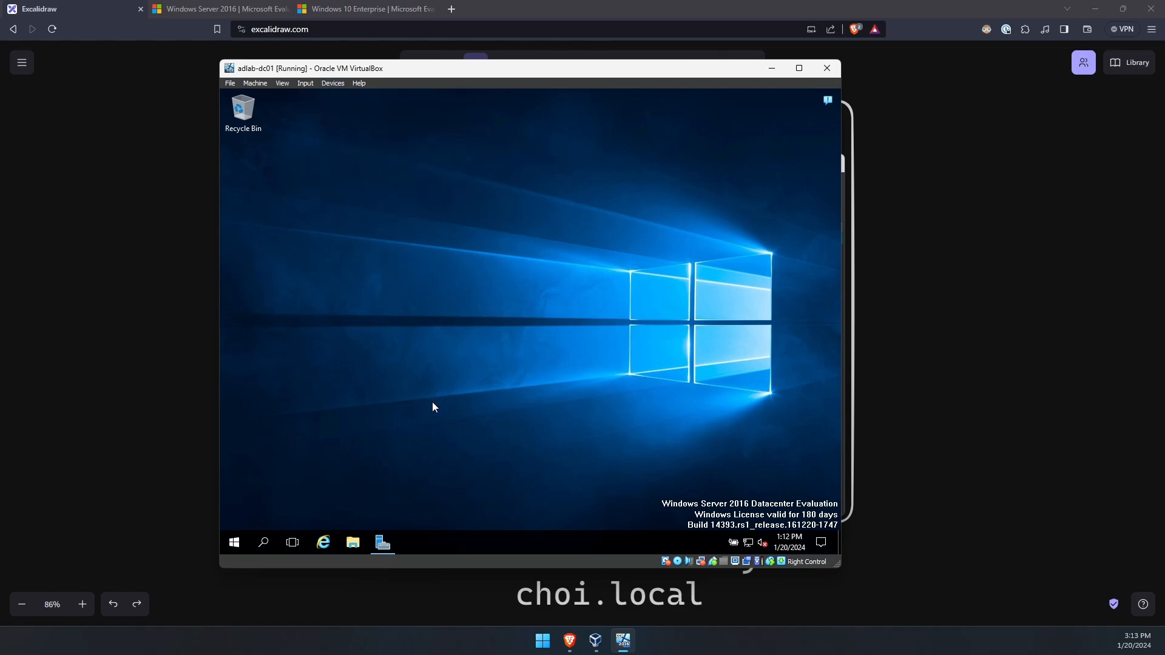
{"action": "left_click", "coordinate": [352, 543]}
{"action": "left_click", "coordinate": [347, 288]}
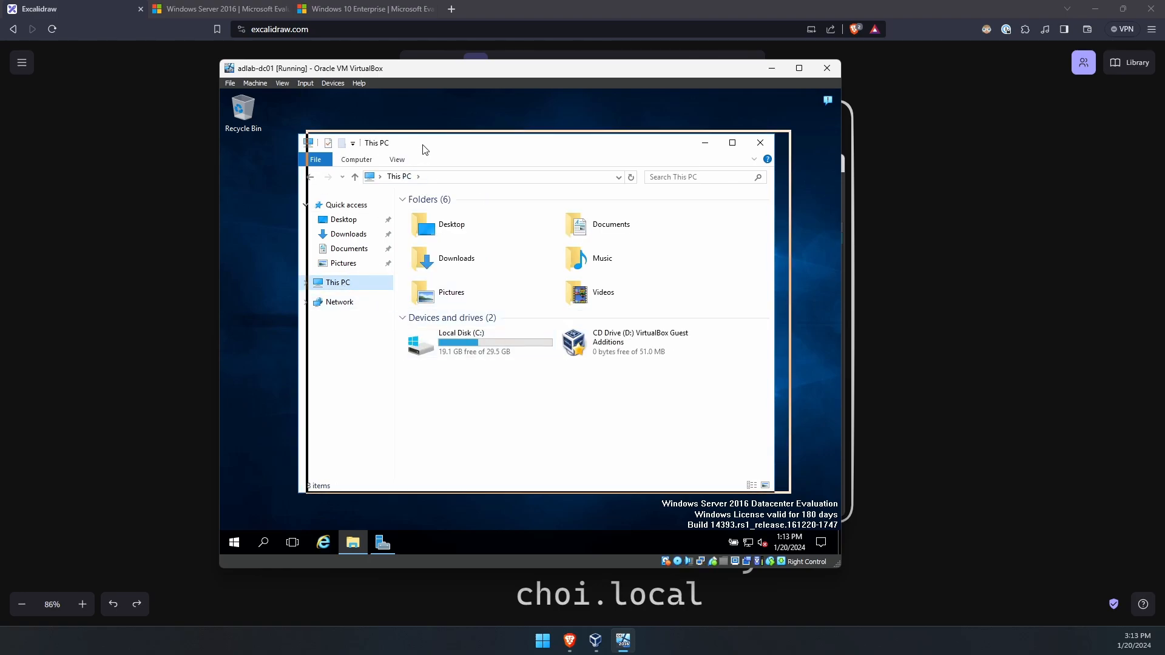
{"action": "left_click_drag", "start_coordinate": [408, 148], "coordinate": [425, 142]}
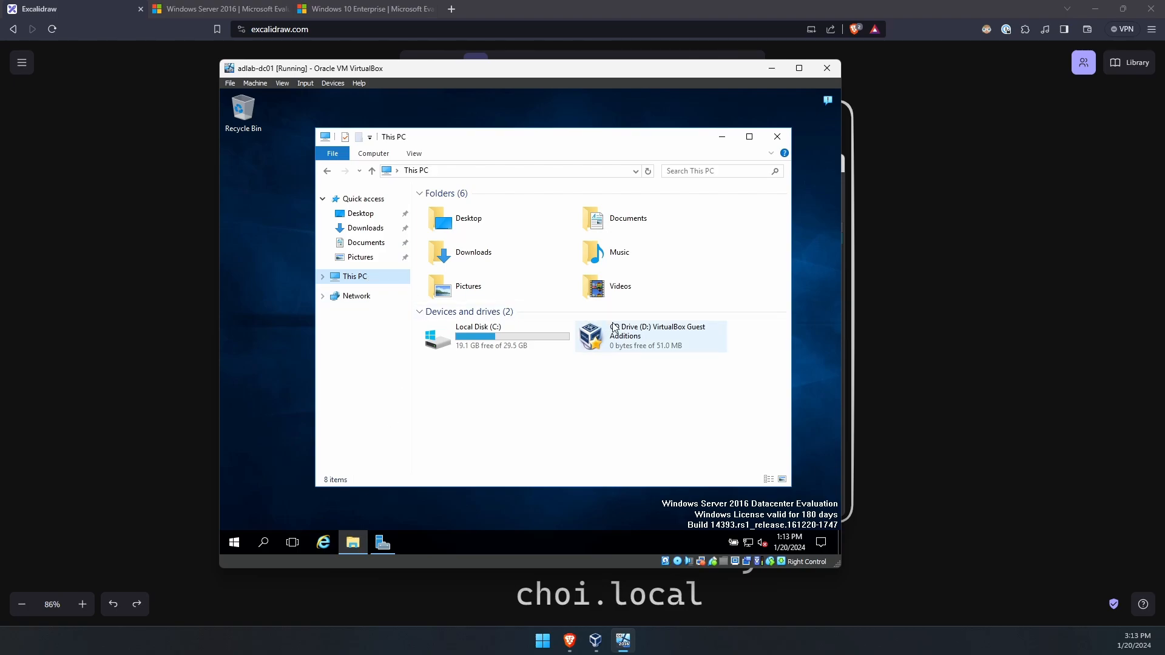
{"action": "double_click", "coordinate": [659, 337]}
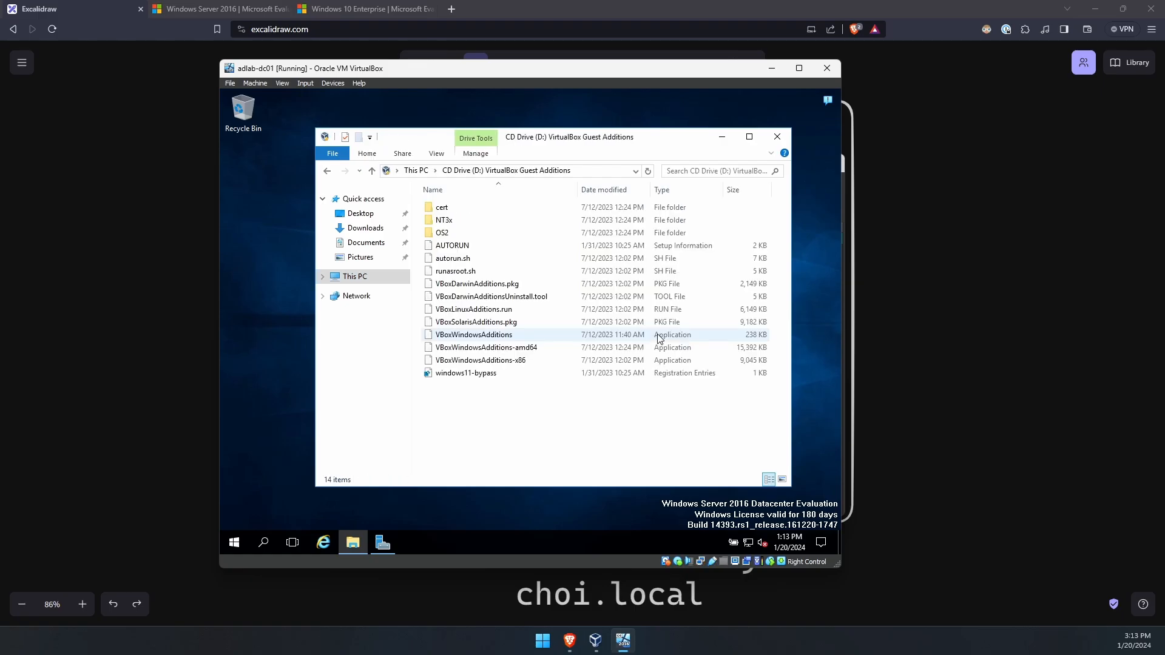
- Run VBoxWindowsAdditions-amd64 as administrator with default options, choosing to reboot later
{"action": "left_click", "coordinate": [536, 351]}
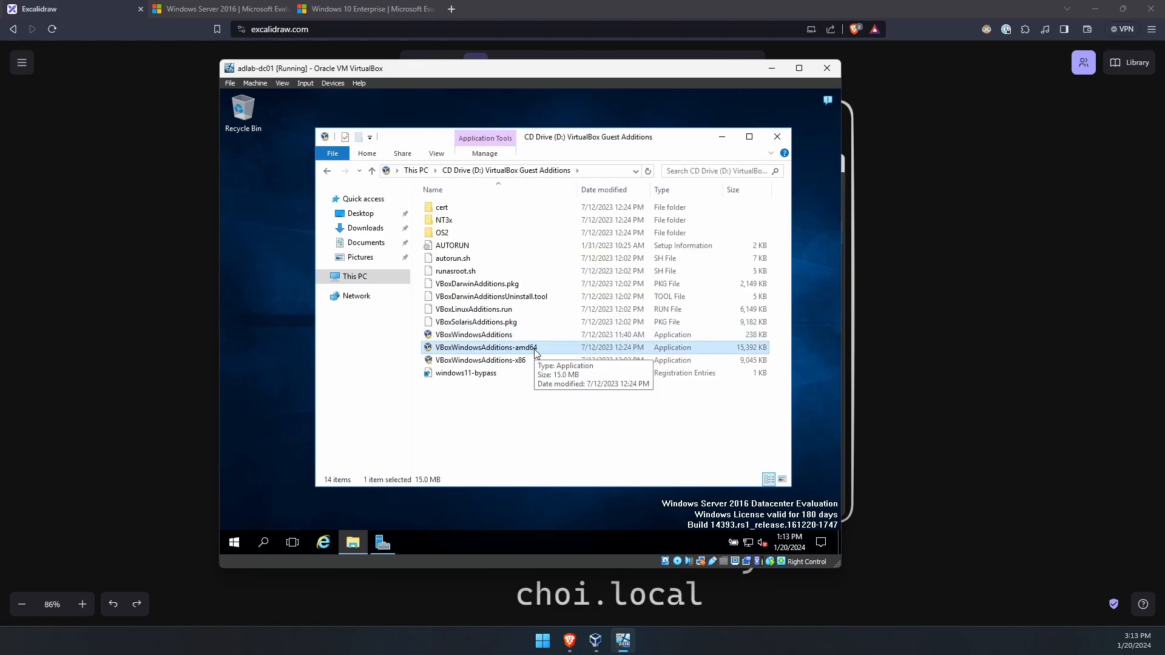
{"action": "right_click", "coordinate": [568, 350]}
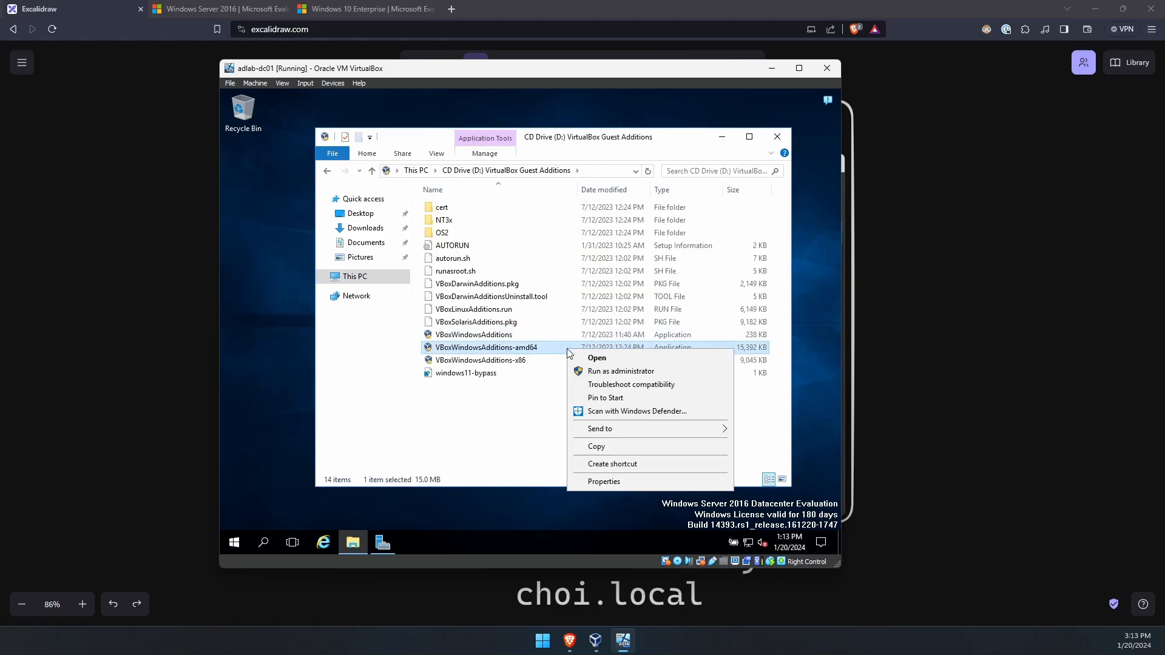
{"action": "left_click", "coordinate": [628, 372]}
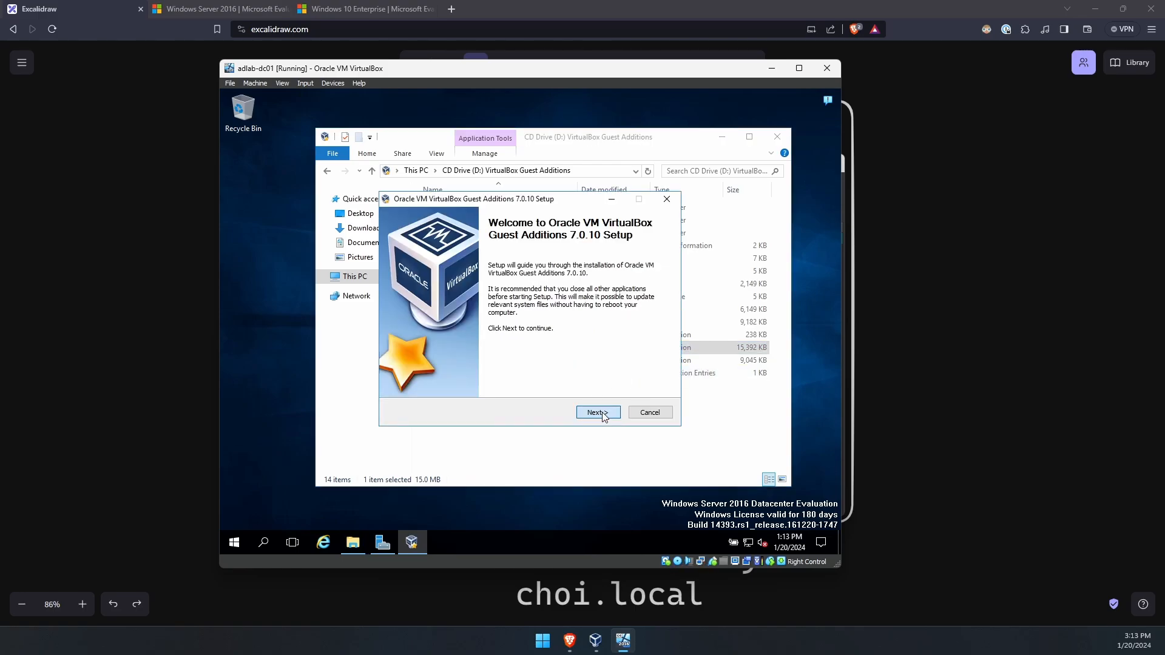
{"action": "left_click", "coordinate": [598, 412]}
{"action": "left_click", "coordinate": [598, 413]}
{"action": "left_click", "coordinate": [598, 412]}
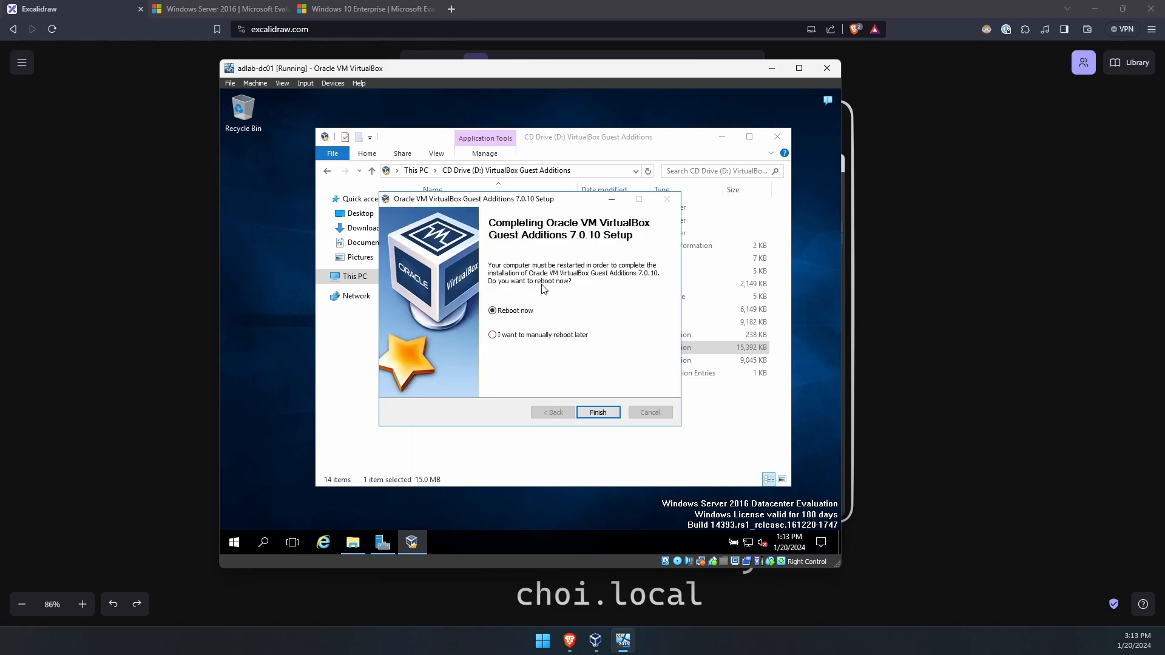
{"action": "left_click", "coordinate": [528, 339]}
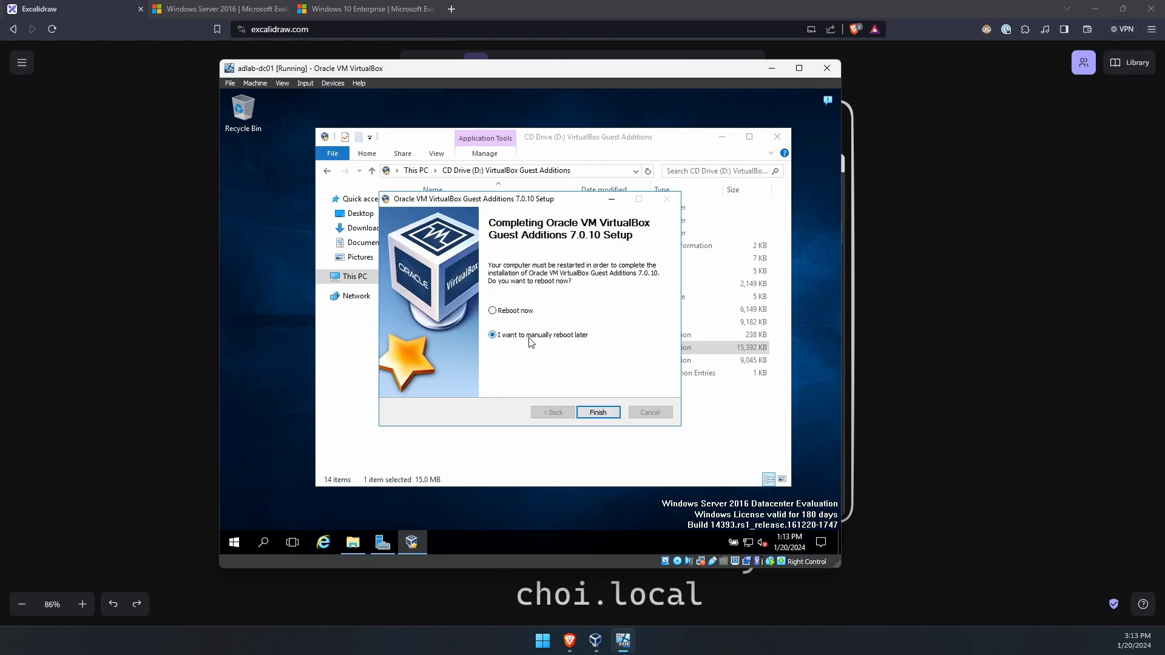
{"action": "left_click", "coordinate": [598, 412]}
{"action": "left_click", "coordinate": [721, 137]}
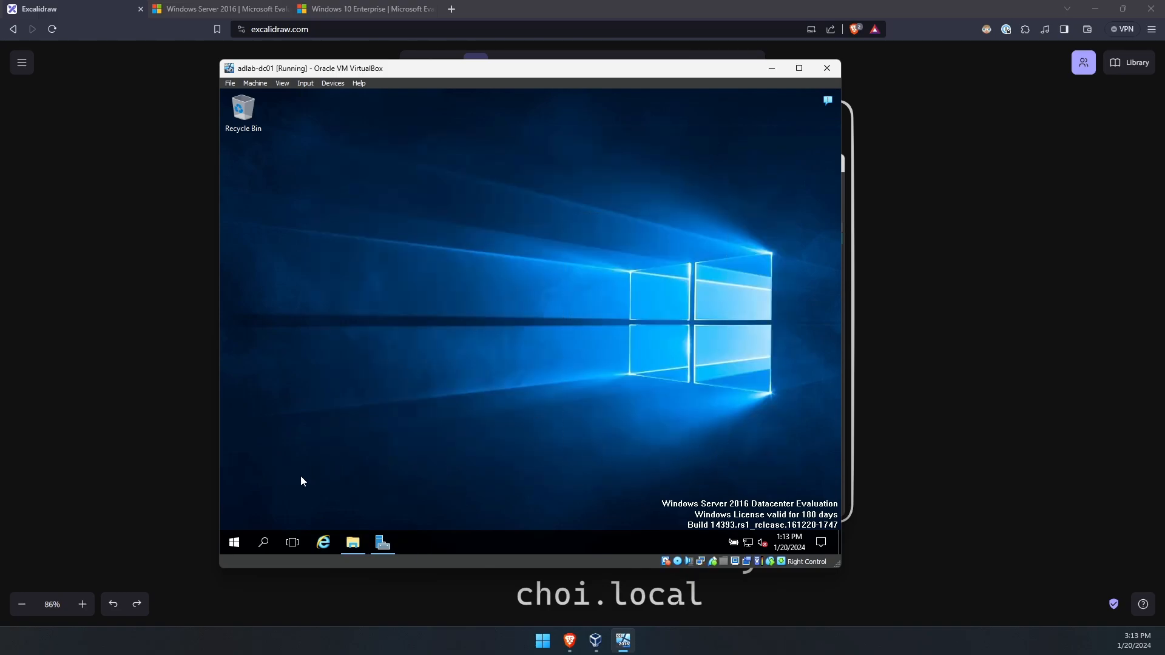
- Launch Windows PowerShell and set its console font to Lucida Console size 24
{"action": "left_click", "coordinate": [238, 542]}
{"action": "left_click", "coordinate": [488, 213]}
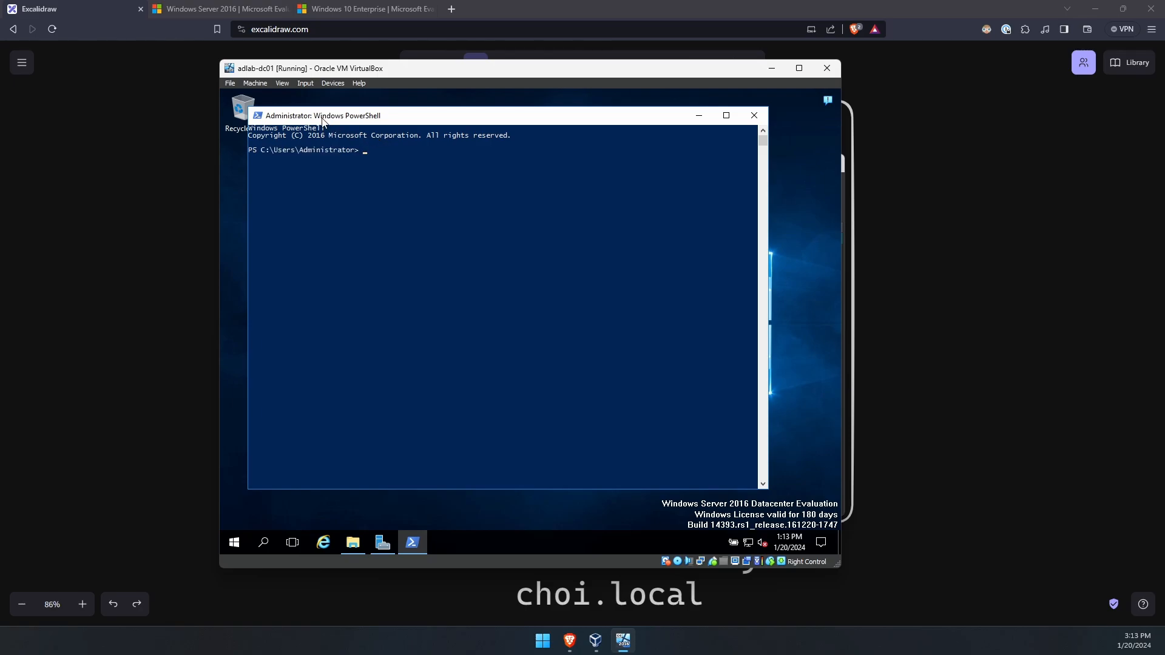
{"action": "right_click", "coordinate": [322, 117]}
{"action": "left_click", "coordinate": [434, 114]}
{"action": "right_click", "coordinate": [429, 120]}
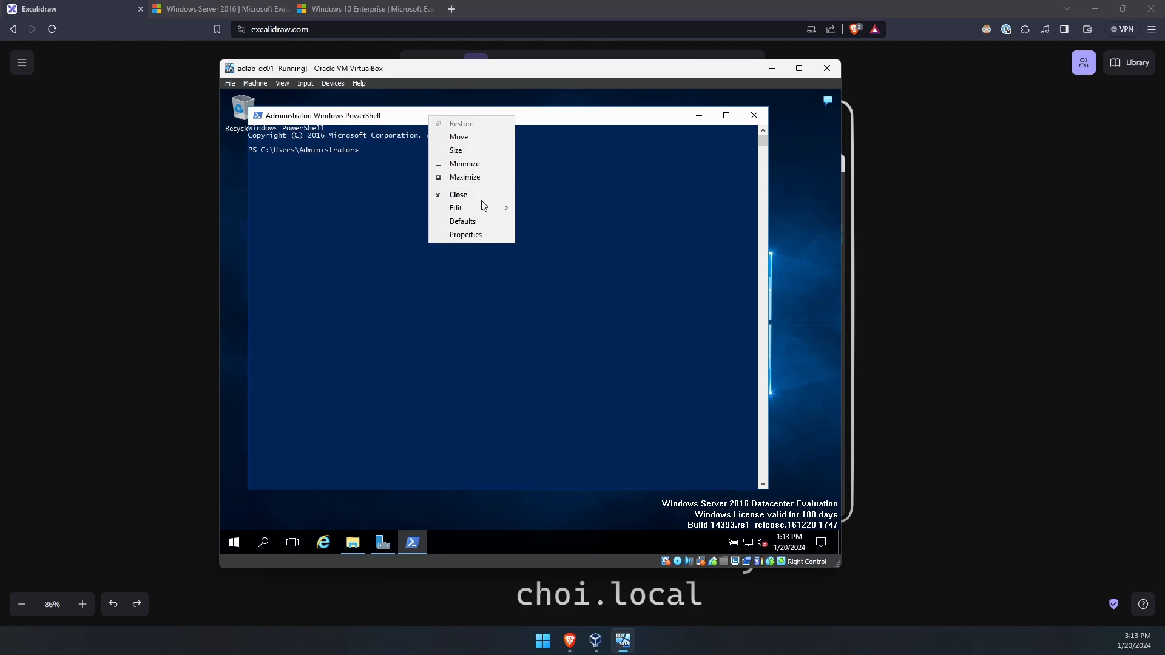
{"action": "left_click", "coordinate": [478, 237]}
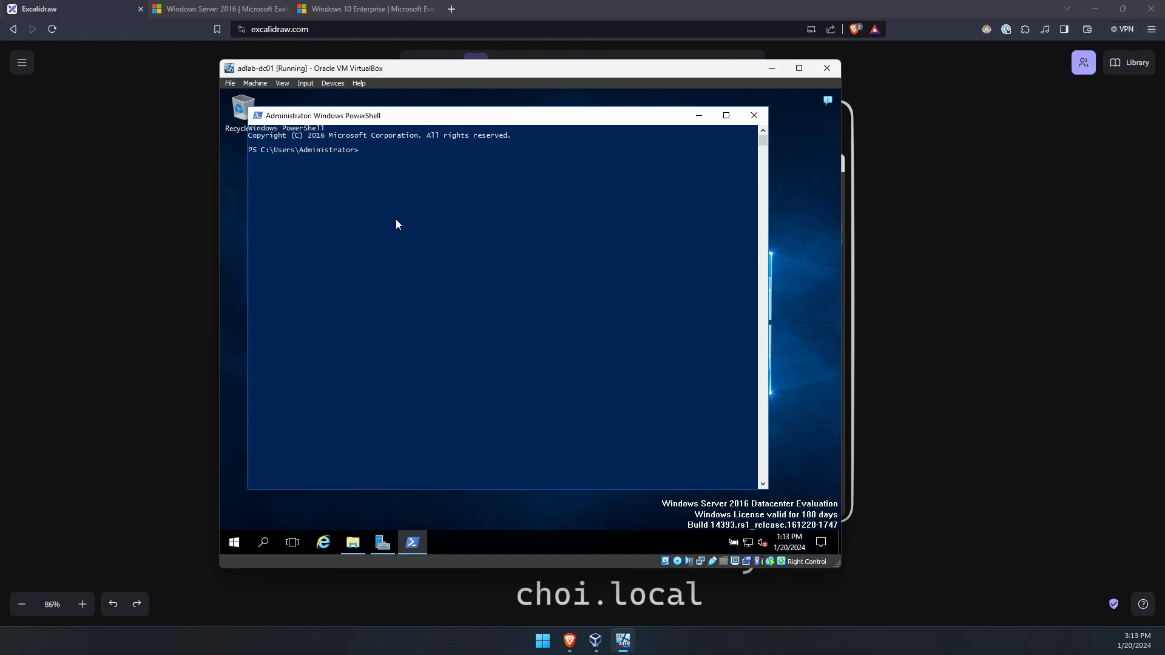
{"action": "left_click", "coordinate": [310, 147]}
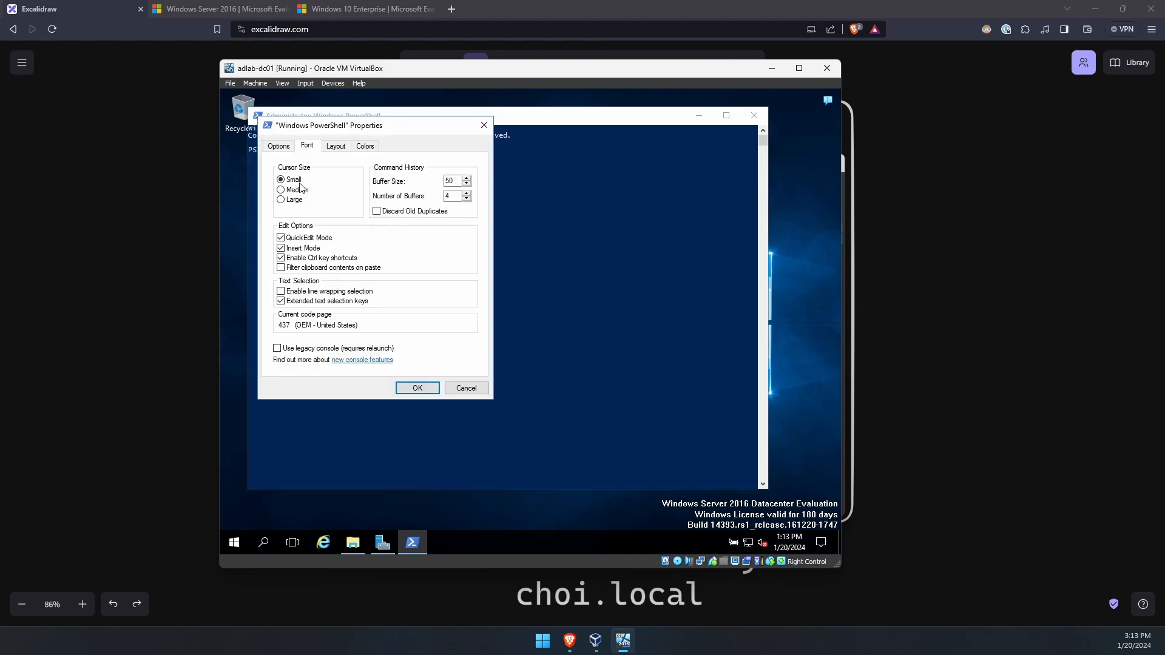
{"action": "left_click", "coordinate": [287, 211]}
{"action": "left_click", "coordinate": [282, 219]}
{"action": "left_click", "coordinate": [282, 227]}
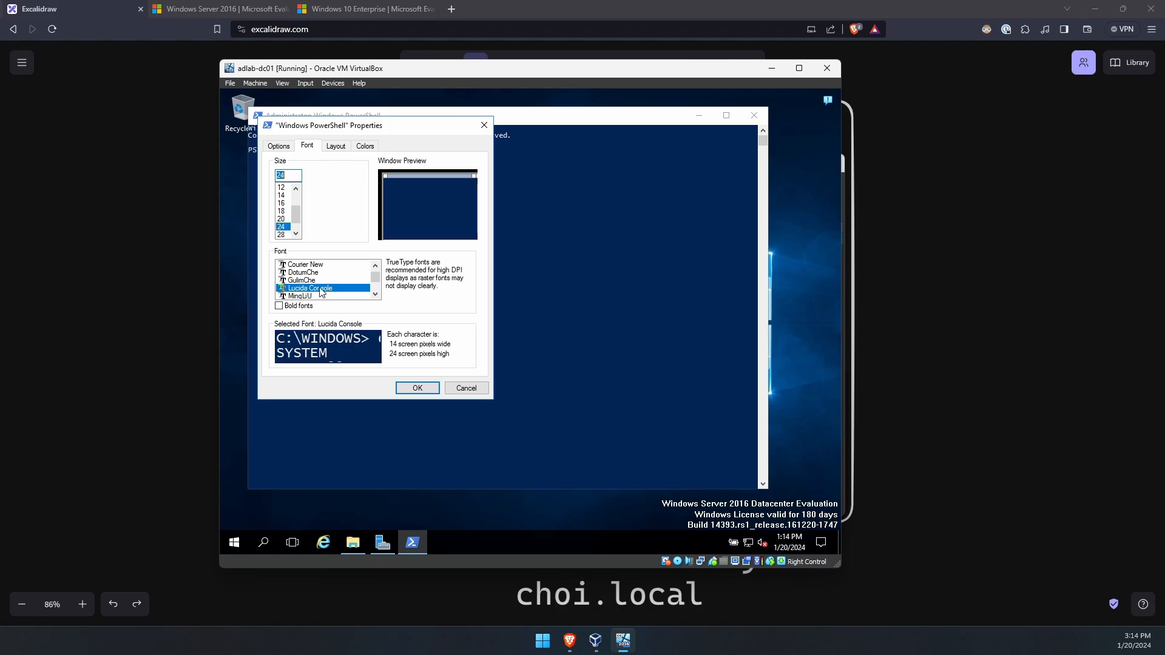
{"action": "left_click", "coordinate": [417, 388]}
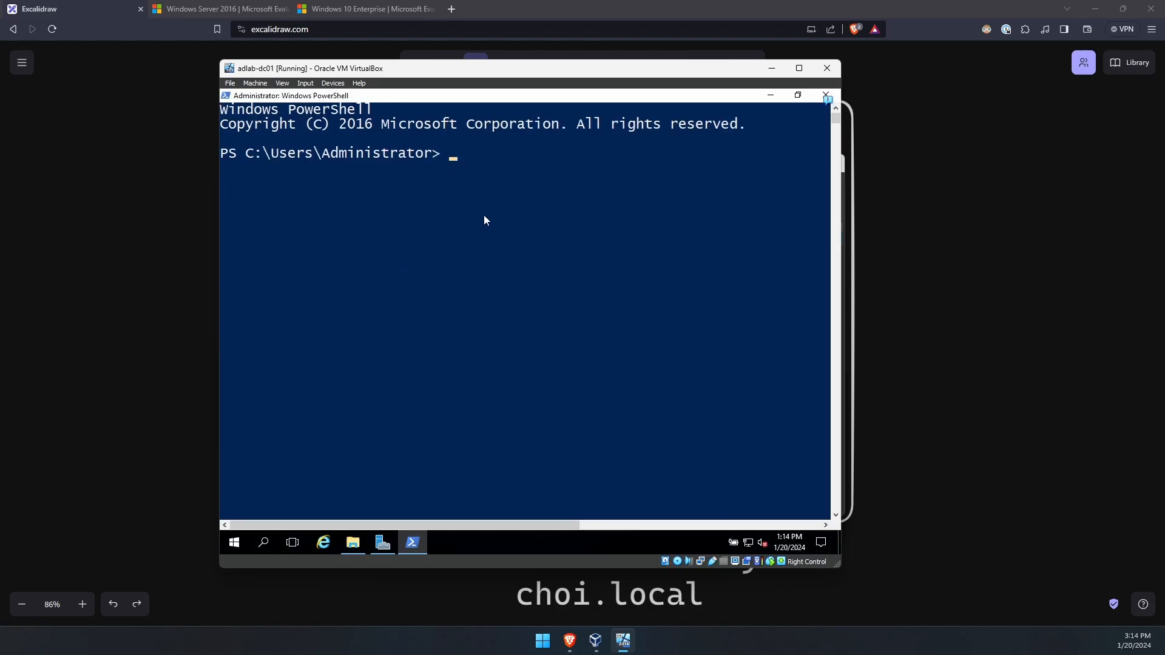
{"action": "type", "text": "ipcofn"}
{"action": "key", "text": "BackSpace"}
{"action": "key", "text": "BackSpace"}
{"action": "type", "text": "nfig /all"}
{"action": "key", "text": "Return"}
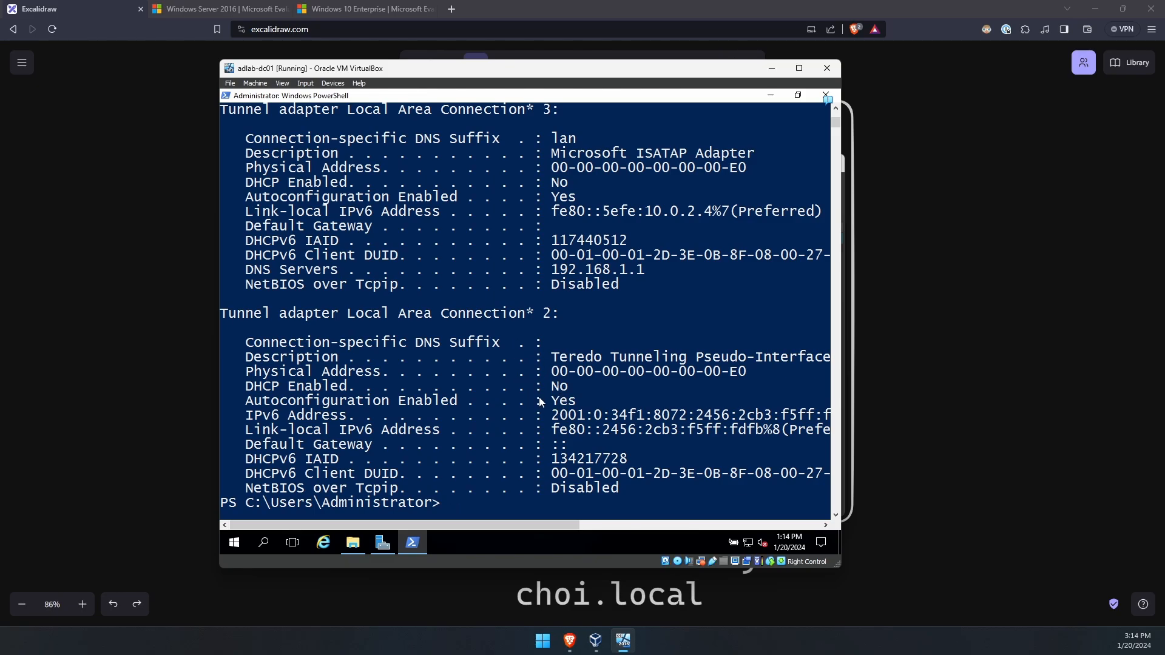
{"action": "scroll", "coordinate": [539, 401], "scroll_direction": "up", "scroll_amount": 3}
{"action": "scroll", "coordinate": [540, 401], "scroll_direction": "up", "scroll_amount": 5}
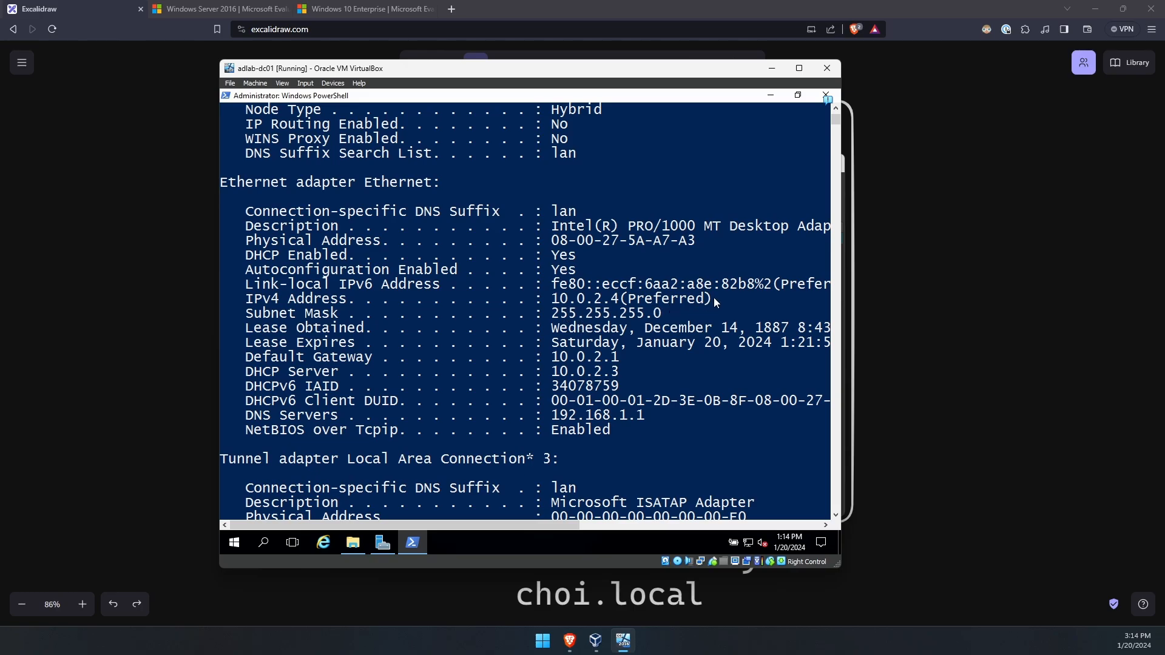
{"action": "left_click_drag", "start_coordinate": [716, 299], "coordinate": [554, 304]}
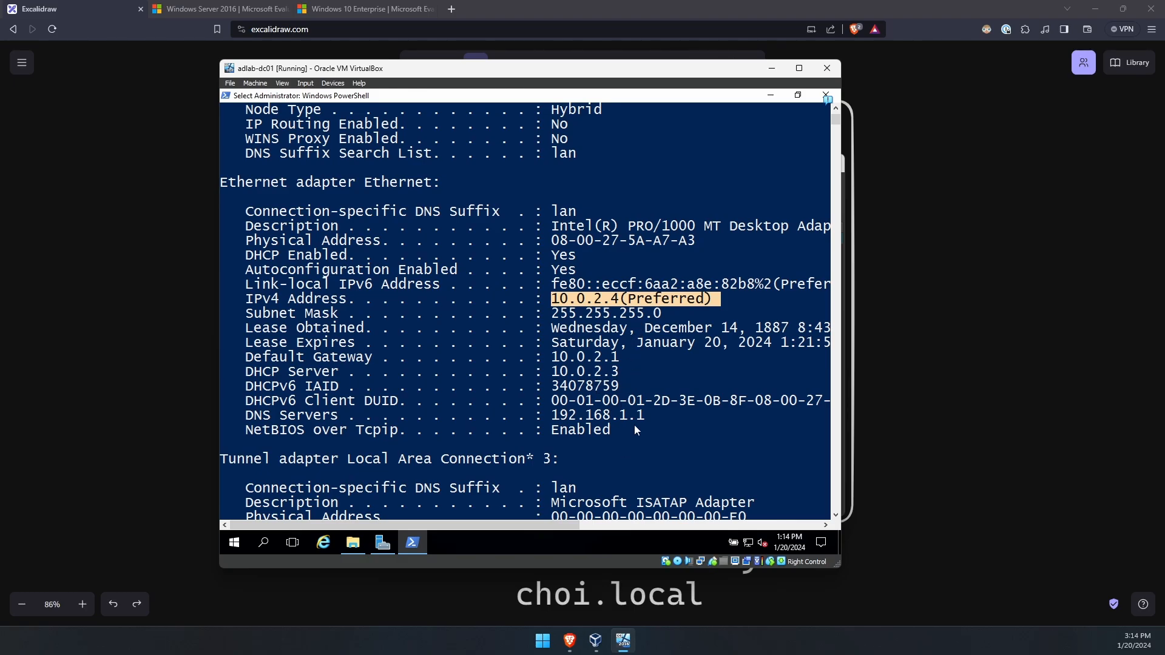
- Open the Ethernet adapter's IPv4 properties via the Network and Sharing Center
{"action": "left_click", "coordinate": [748, 543]}
{"action": "right_click", "coordinate": [750, 543]}
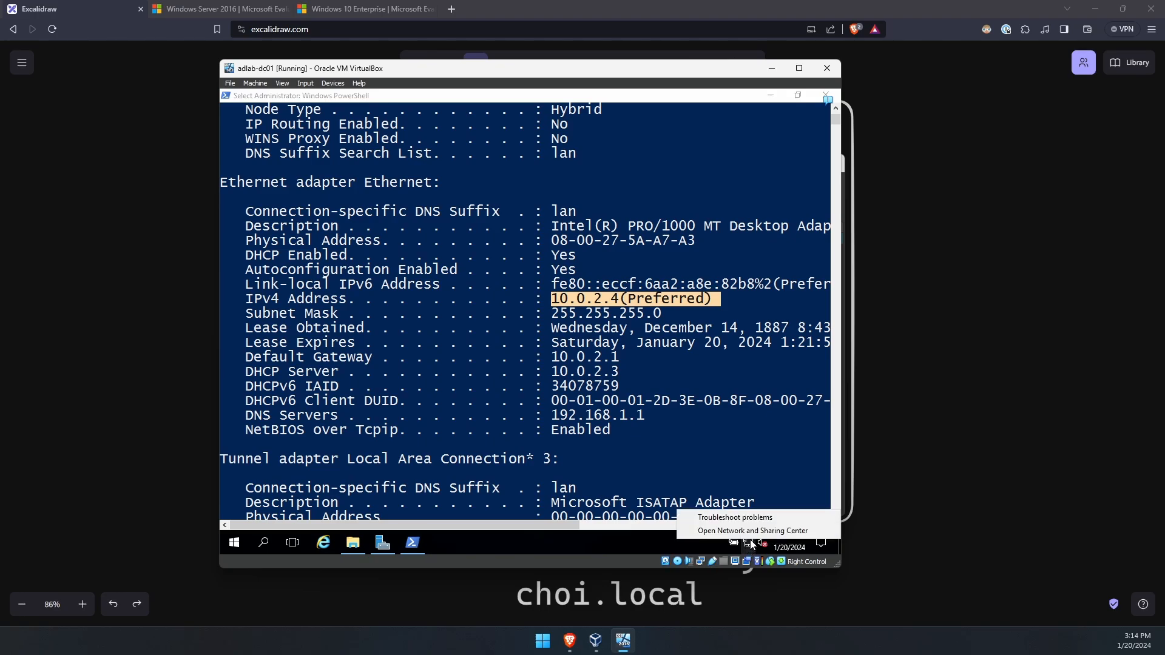
{"action": "left_click", "coordinate": [806, 531]}
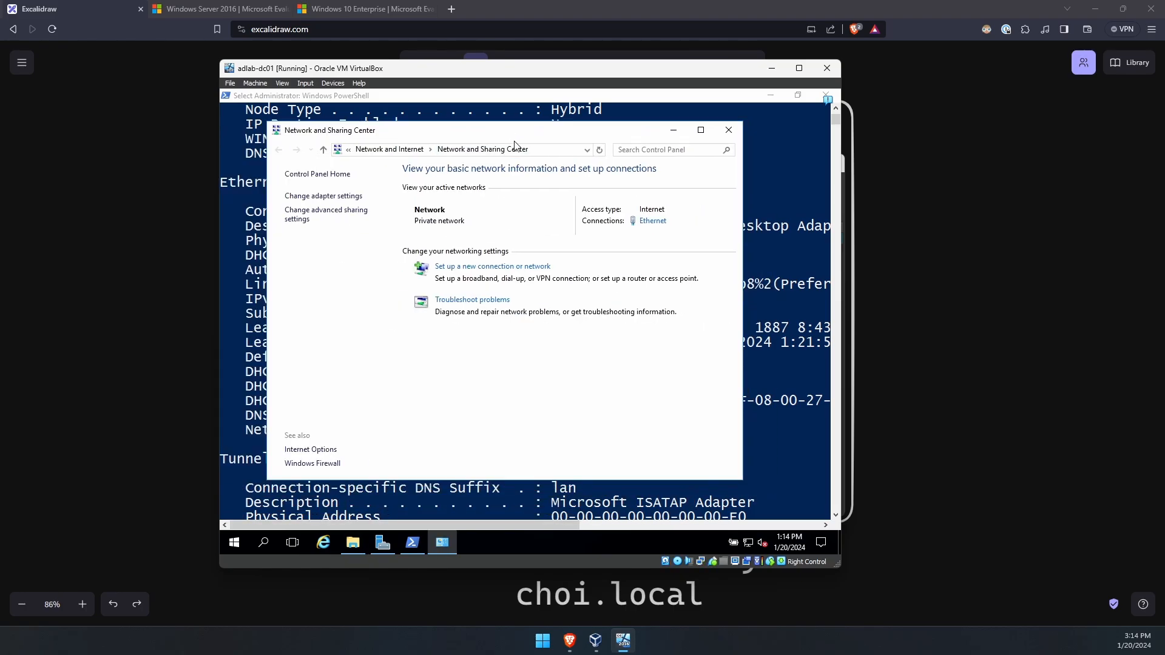
{"action": "left_click", "coordinate": [652, 221]}
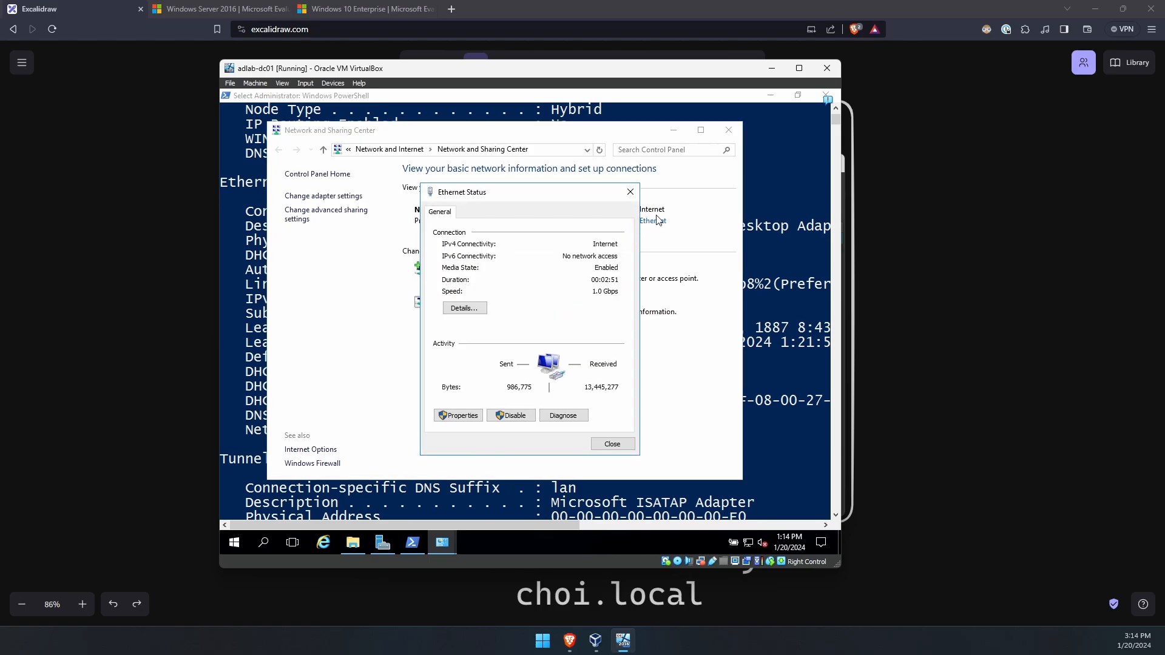
{"action": "left_click", "coordinate": [464, 416]}
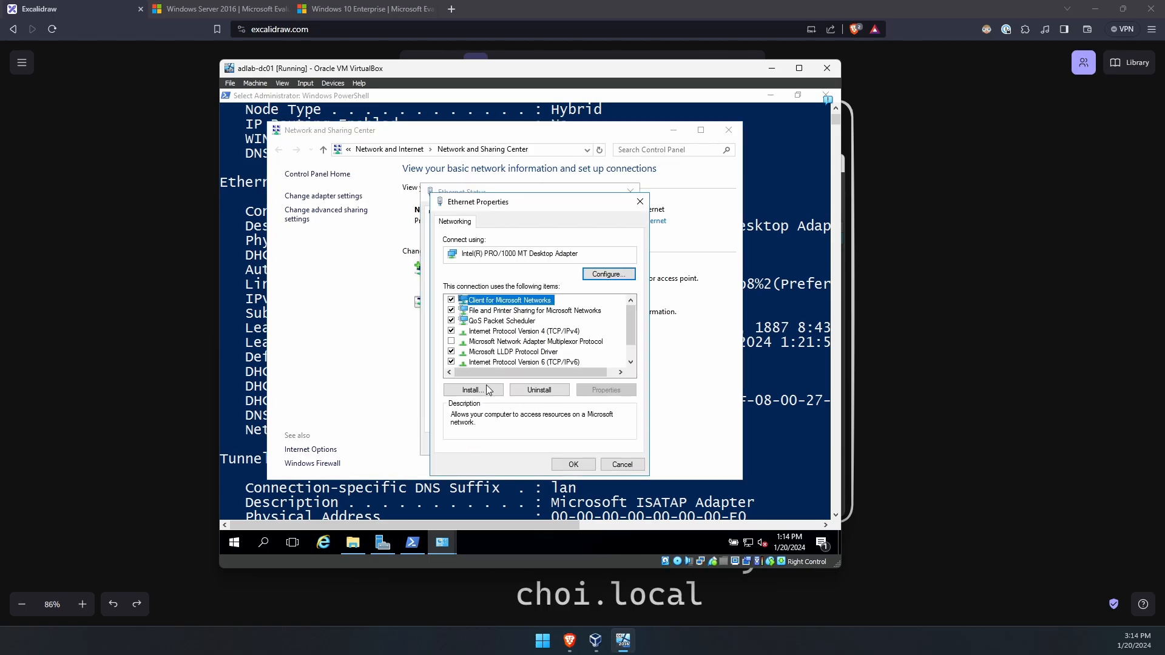
{"action": "left_click", "coordinate": [567, 333]}
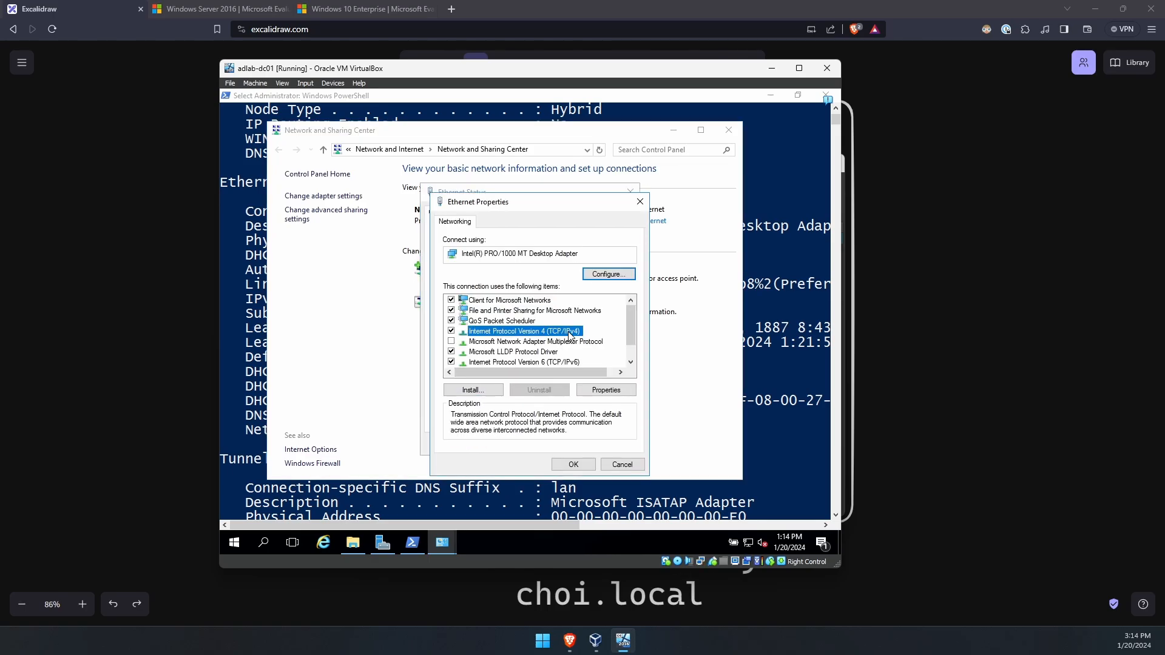
{"action": "left_click", "coordinate": [599, 391]}
- Enter the static IP address 10.0.2.10 with subnet mask 255.255.255.0
{"action": "left_click", "coordinate": [524, 336]}
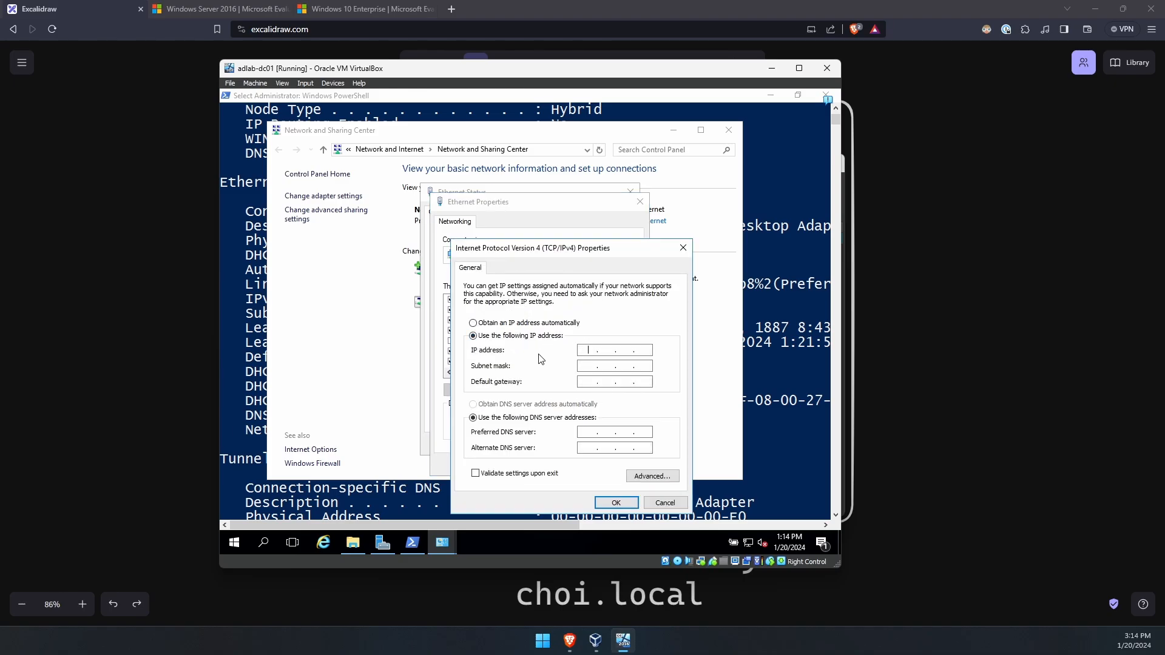
{"action": "type", "text": "10 . 0 . 2 . 10"}
{"action": "key", "text": "Tab"}
{"action": "type", "text": "255.255.25"}
{"action": "left_click_drag", "start_coordinate": [649, 354], "coordinate": [637, 353]}
{"action": "left_click", "coordinate": [647, 354]}
{"action": "left_click", "coordinate": [615, 348]}
{"action": "left_click", "coordinate": [623, 350]}
{"action": "double_click", "coordinate": [637, 350]}
{"action": "left_click", "coordinate": [588, 382]}
- Look up the current default gateway 10.0.2.1 in the PowerShell console
{"action": "left_click", "coordinate": [773, 380]}
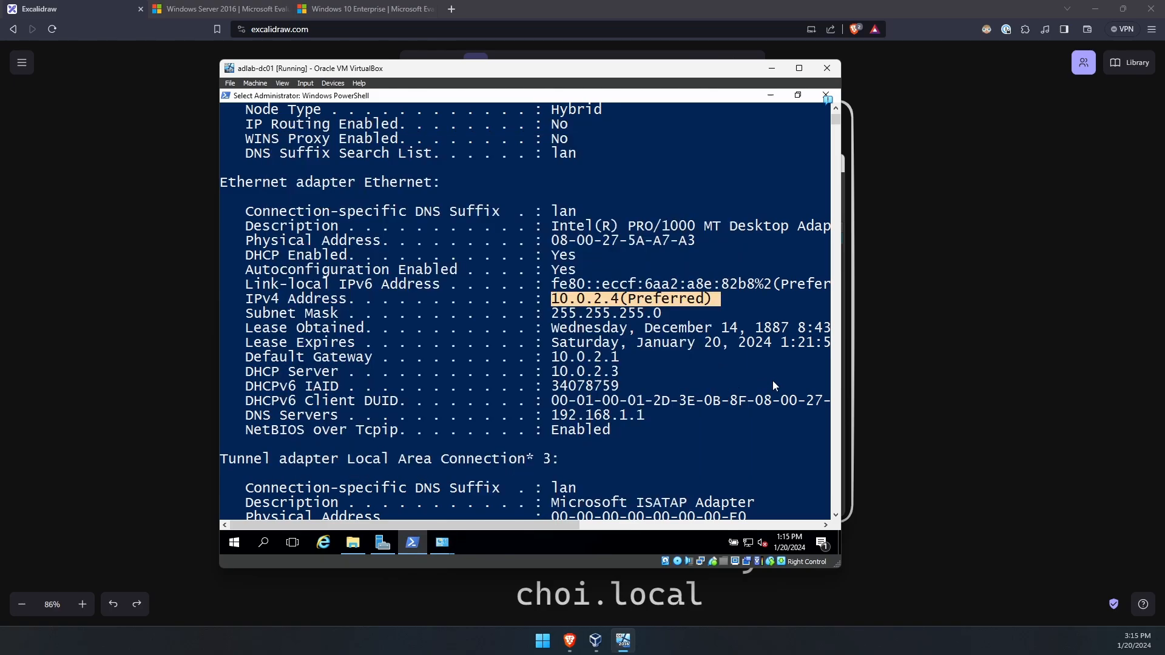
{"action": "left_click", "coordinate": [615, 357]}
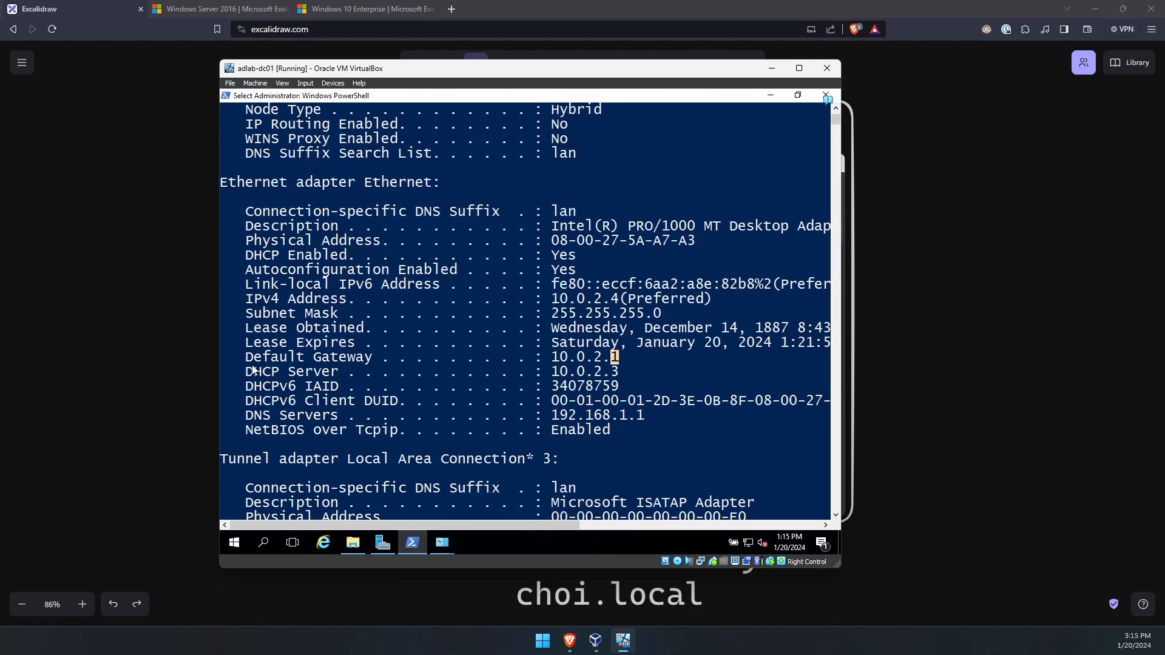
{"action": "left_click_drag", "start_coordinate": [239, 357], "coordinate": [626, 362]}
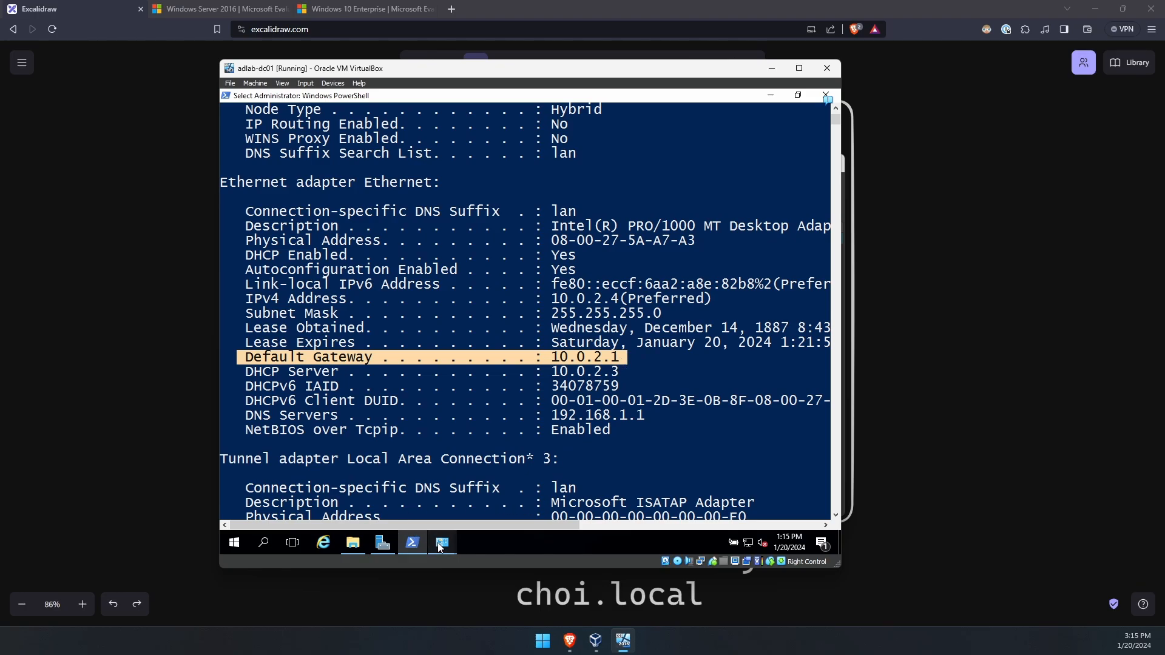
- Enter gateway 10.0.2.1 and DNS servers 127.0.0.1 and 1.1.1.1, then save and close Ethernet properties
{"action": "left_click", "coordinate": [442, 542]}
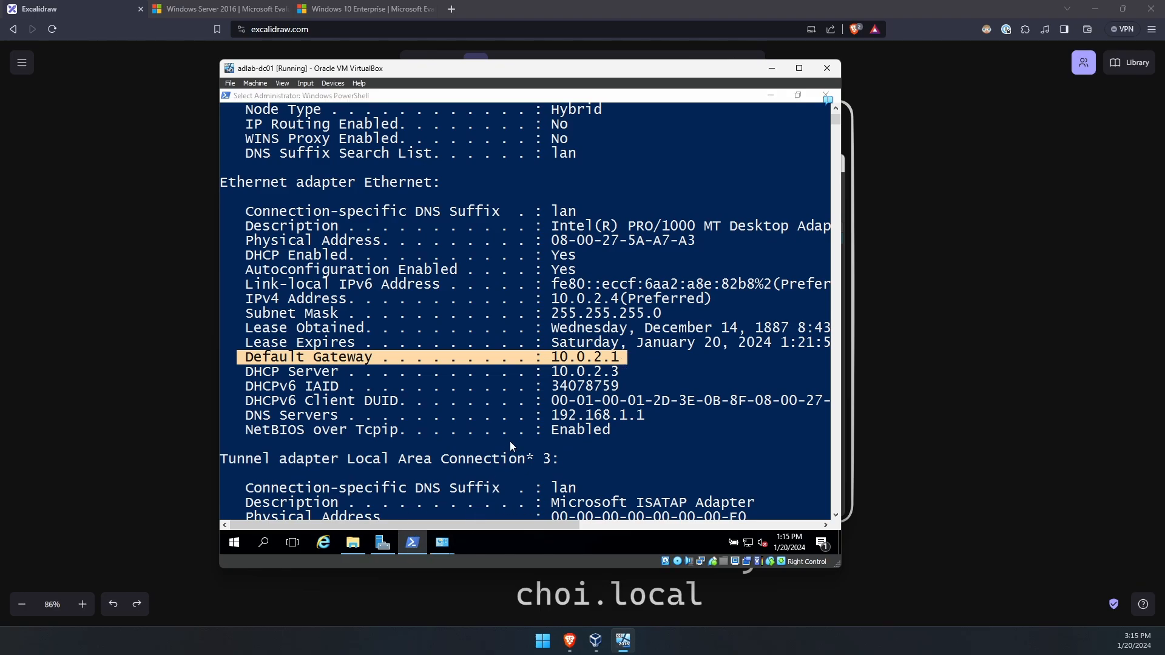
{"action": "type", "text": "10 . 0 . 2 . 1"}
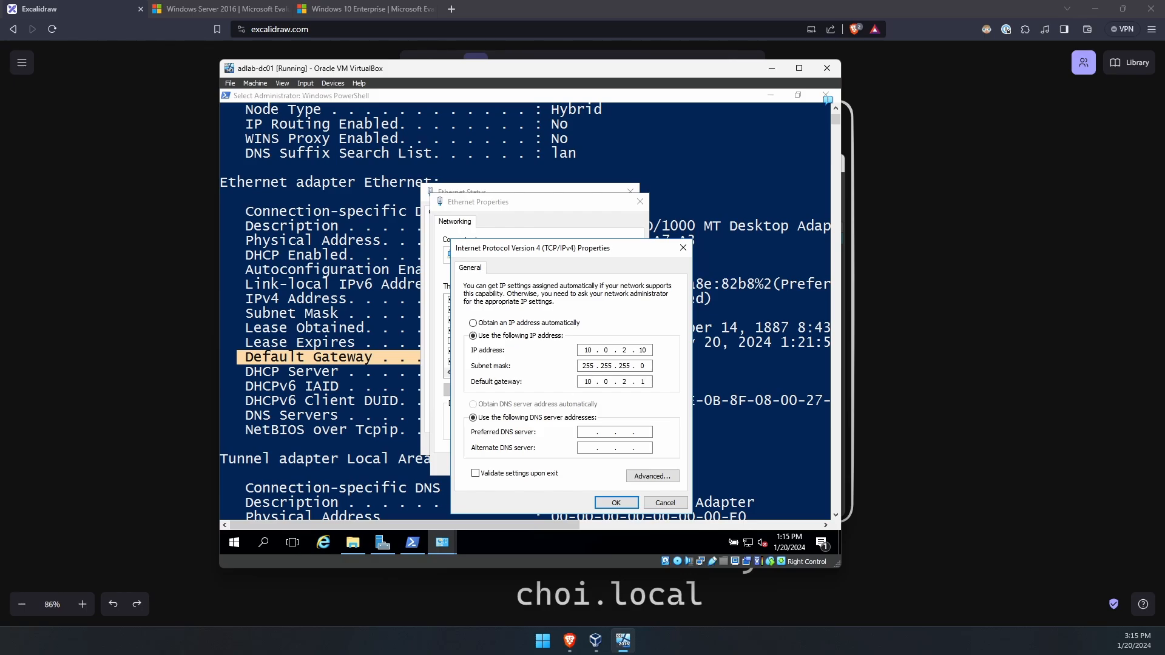
{"action": "key", "text": "Tab"}
{"action": "key", "text": "Tab"}
{"action": "left_click_drag", "start_coordinate": [572, 257], "coordinate": [520, 229]}
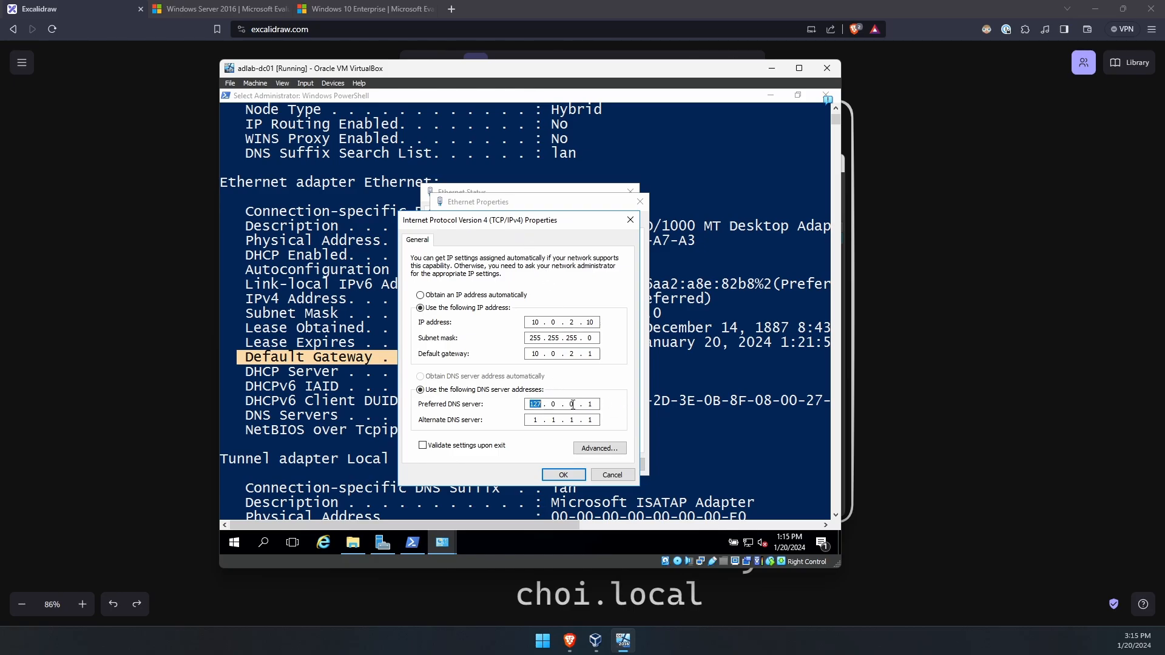
{"action": "double_click", "coordinate": [545, 419]}
{"action": "left_click", "coordinate": [564, 475]}
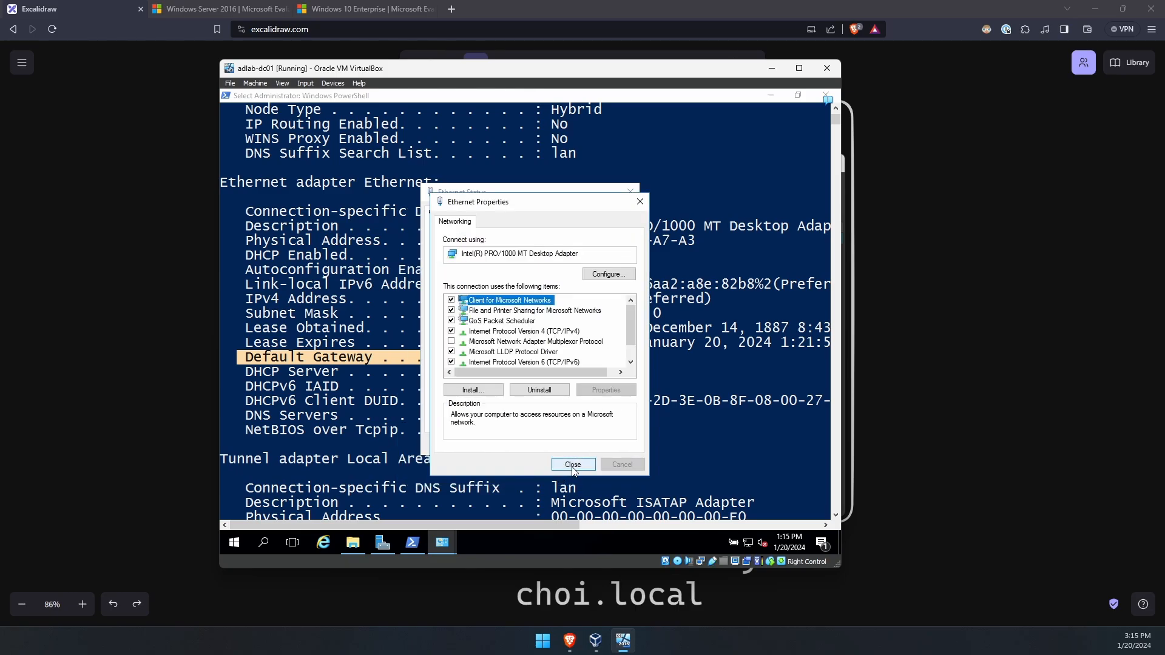
{"action": "left_click", "coordinate": [570, 464]}
- Close the Ethernet status window and rerun ipconfig /all to confirm address 10.0.2.10
{"action": "left_click", "coordinate": [613, 447]}
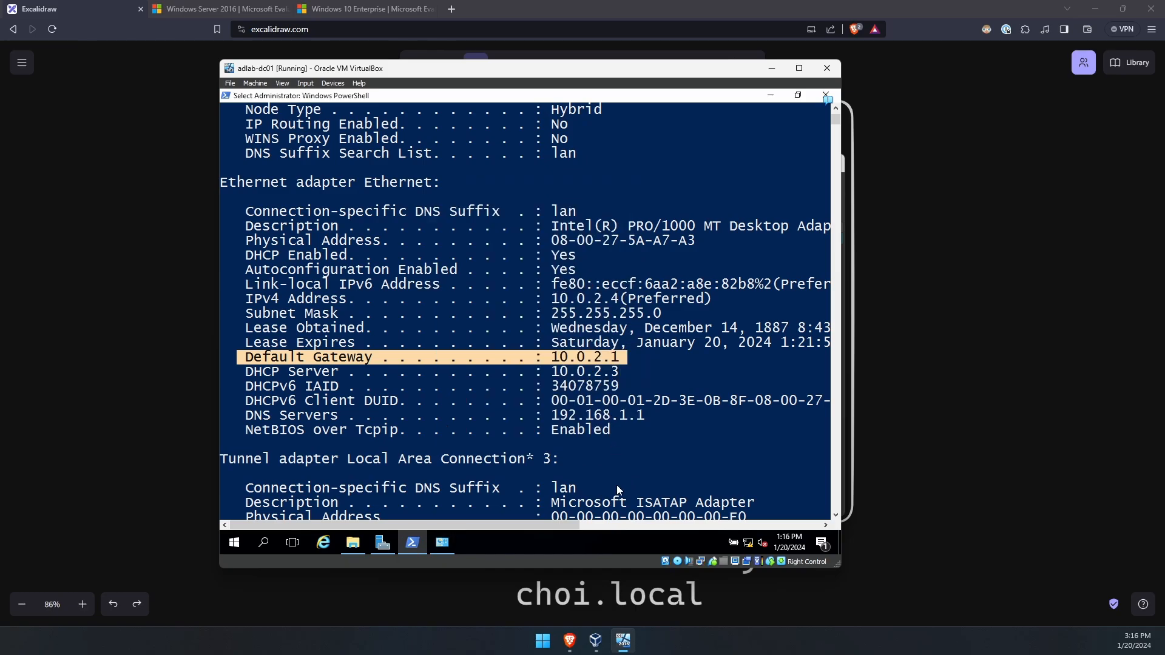
{"action": "left_click", "coordinate": [509, 444]}
{"action": "key", "text": "Escape"}
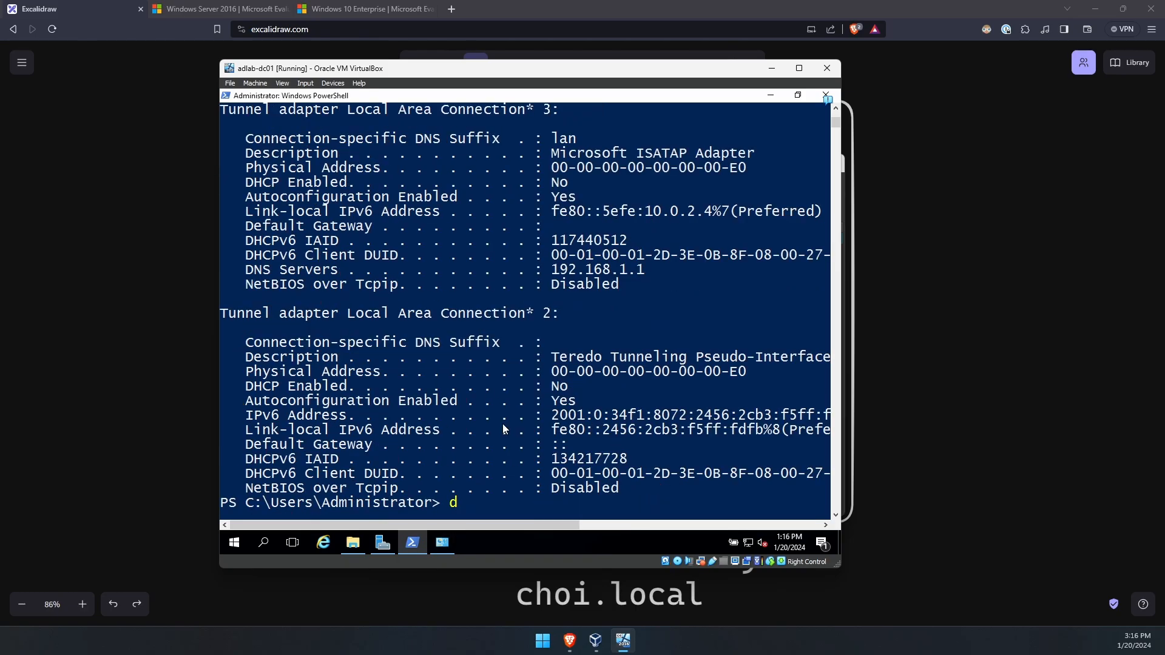
{"action": "key", "text": "Up"}
{"action": "key", "text": "Return"}
{"action": "scroll", "coordinate": [525, 426], "scroll_direction": "up", "scroll_amount": 2}
{"action": "scroll", "coordinate": [525, 426], "scroll_direction": "up", "scroll_amount": 4}
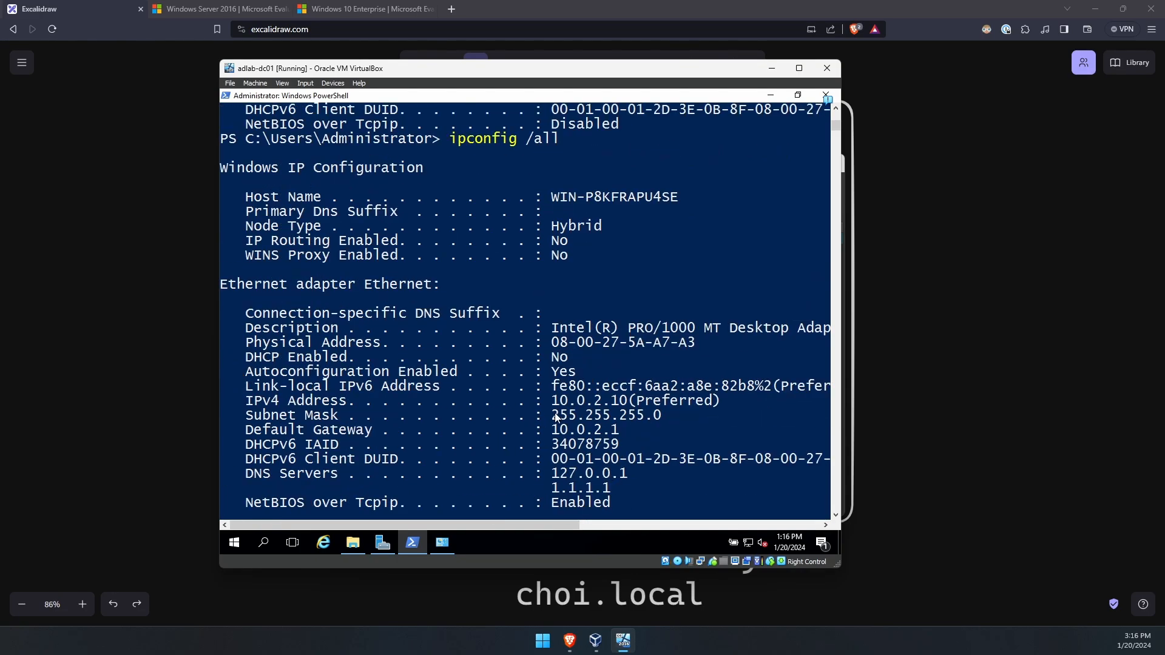
{"action": "scroll", "coordinate": [526, 426], "scroll_direction": "down", "scroll_amount": 2}
{"action": "left_click_drag", "start_coordinate": [553, 313], "coordinate": [627, 318]}
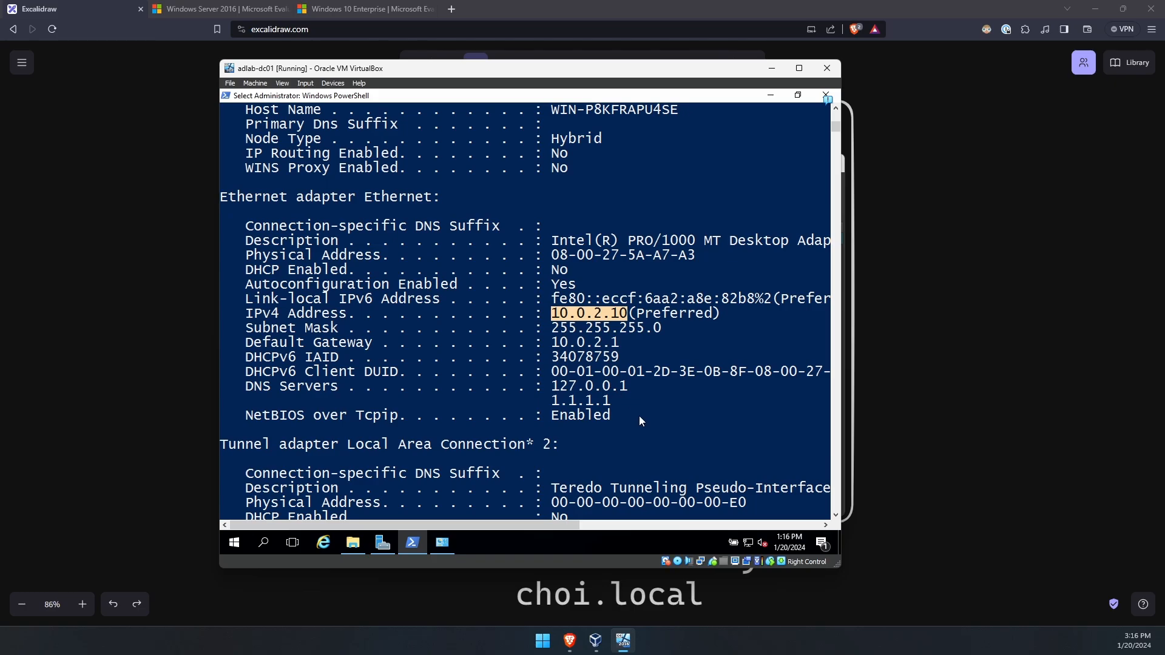
{"action": "key", "text": "Return"}
{"action": "key", "text": "Return"}
{"action": "key", "text": "Return"}
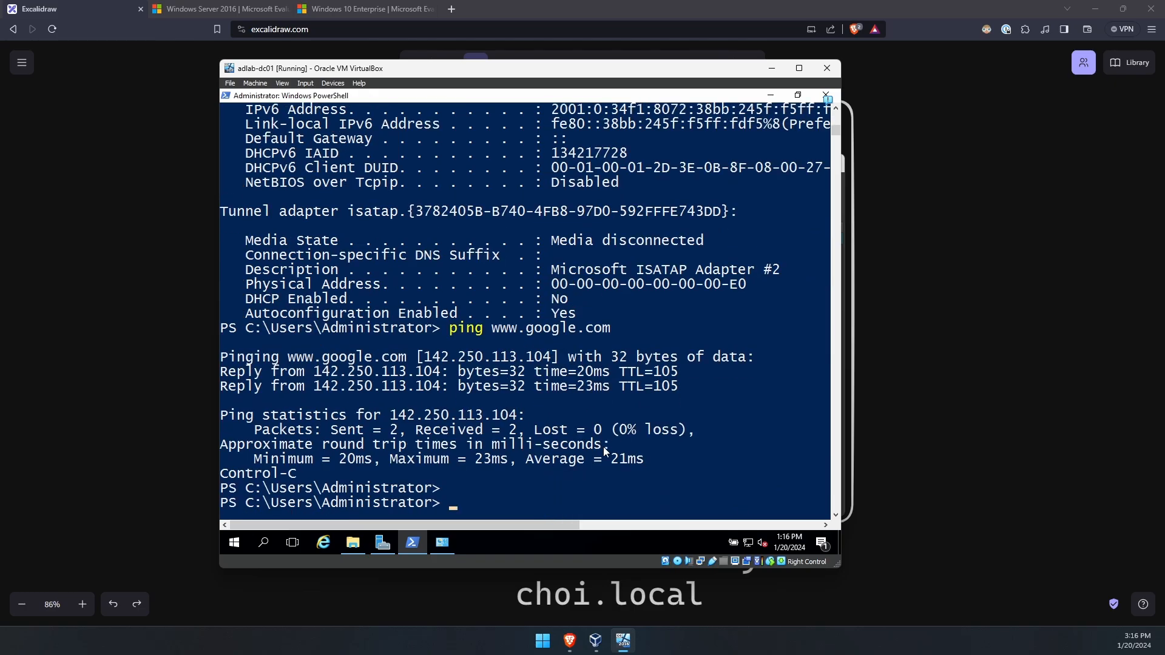
{"action": "key", "text": "Up"}
{"action": "key", "text": "Return"}
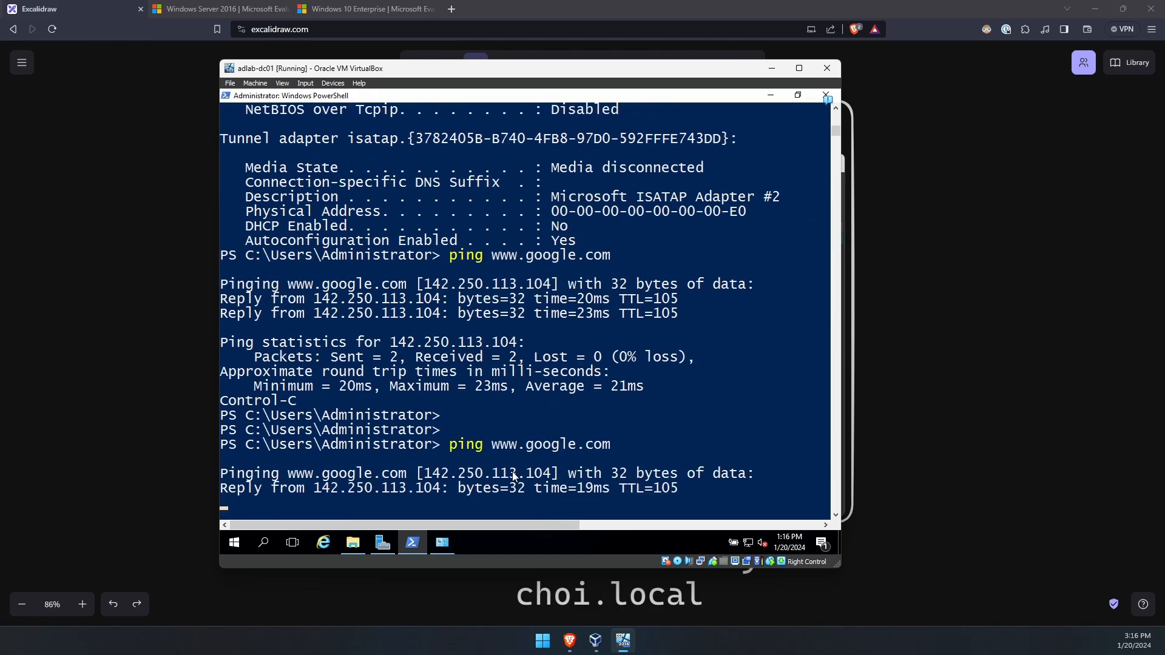
{"action": "key", "text": "ctrl+c"}
{"action": "left_click_drag", "start_coordinate": [450, 338], "coordinate": [680, 406]}
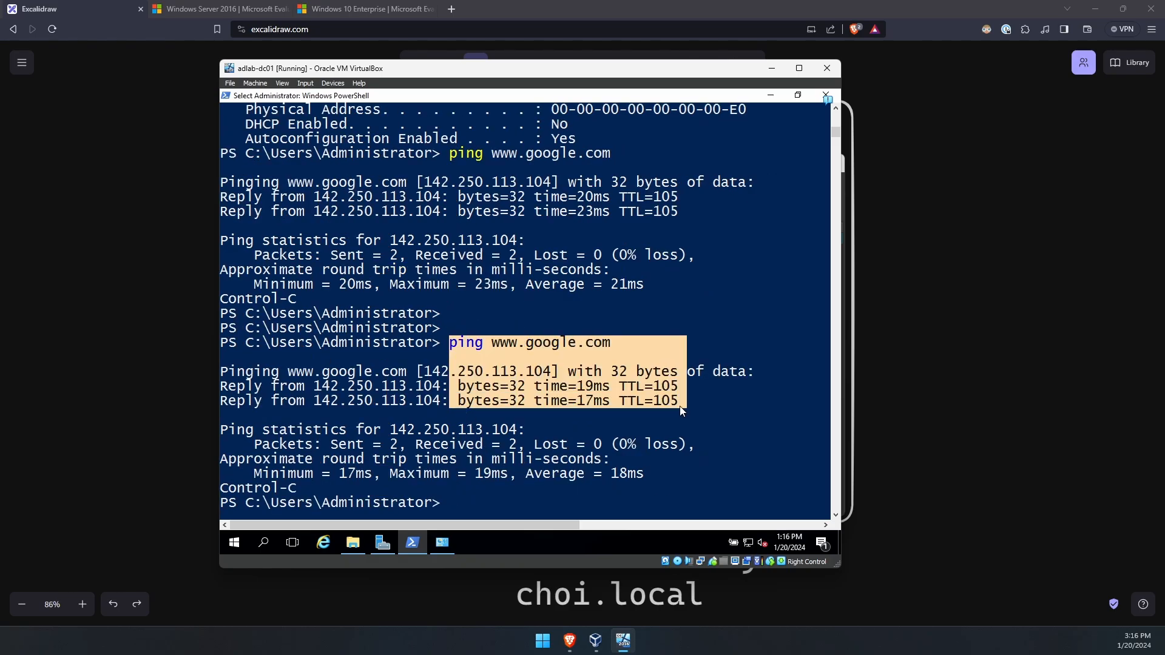
{"action": "left_click", "coordinate": [680, 406]}
{"action": "key", "text": "Return"}
- Run hostname to check the current computer name WIN-P8KFRAPU4SE
{"action": "key", "text": "ctrl+l"}
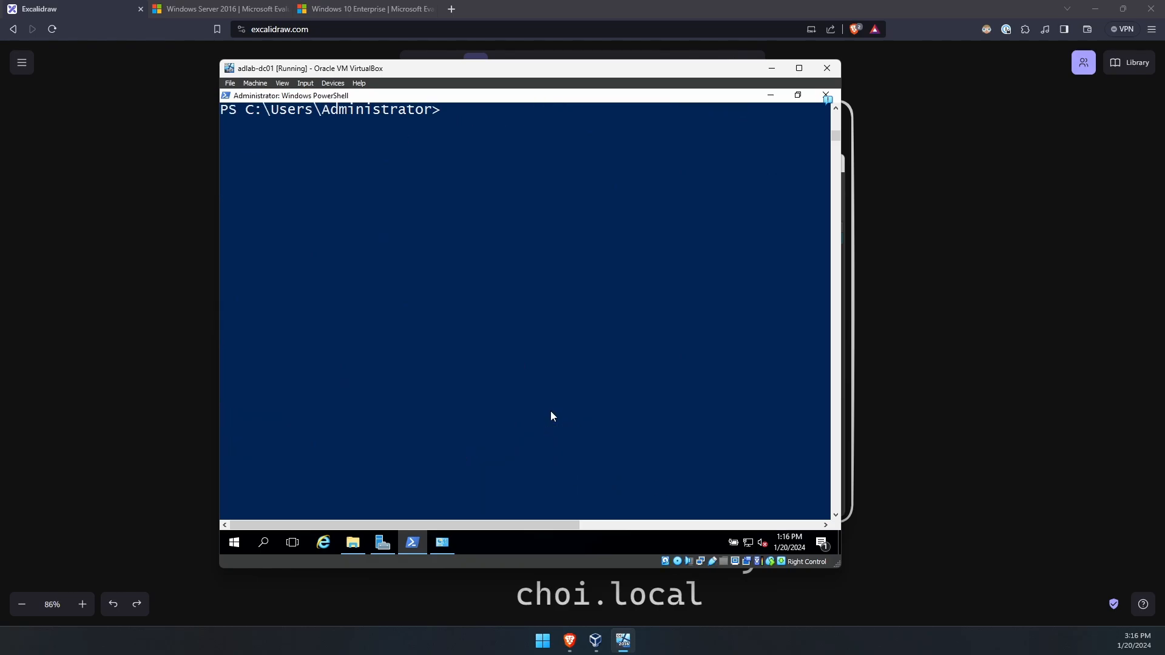
{"action": "key", "text": "Return"}
{"action": "key", "text": "Return"}
{"action": "type", "text": "ren"}
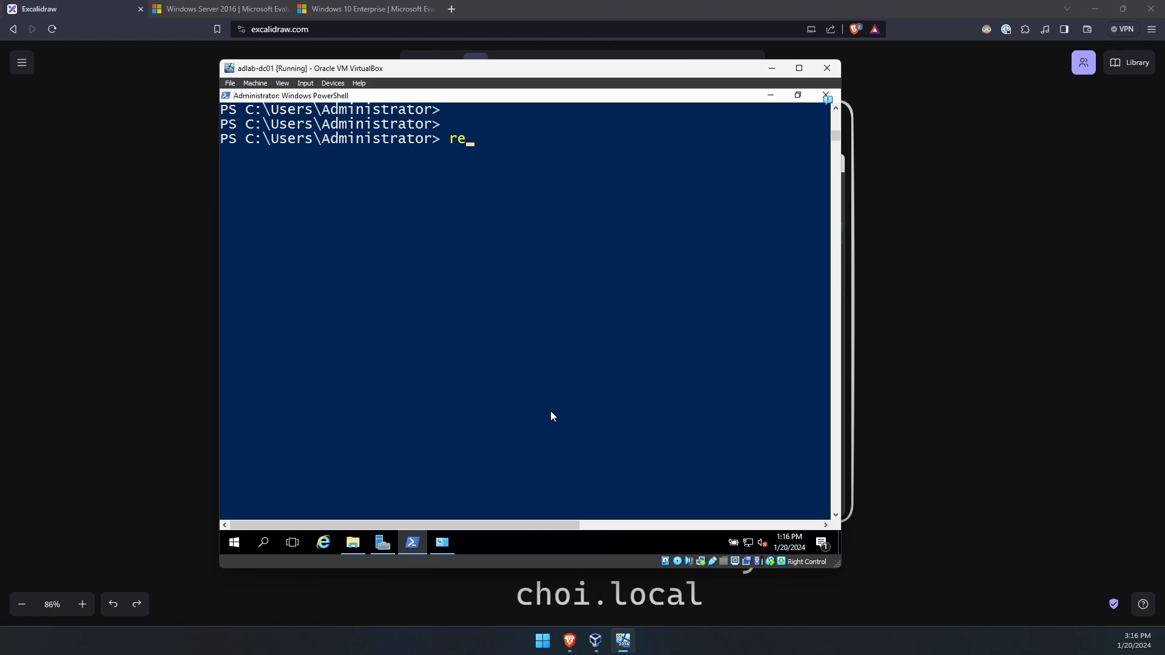
{"action": "key", "text": "BackSpace"}
{"action": "key", "text": "BackSpace"}
{"action": "key", "text": "BackSpace"}
{"action": "type", "text": "hostname"}
{"action": "key", "text": "Return"}
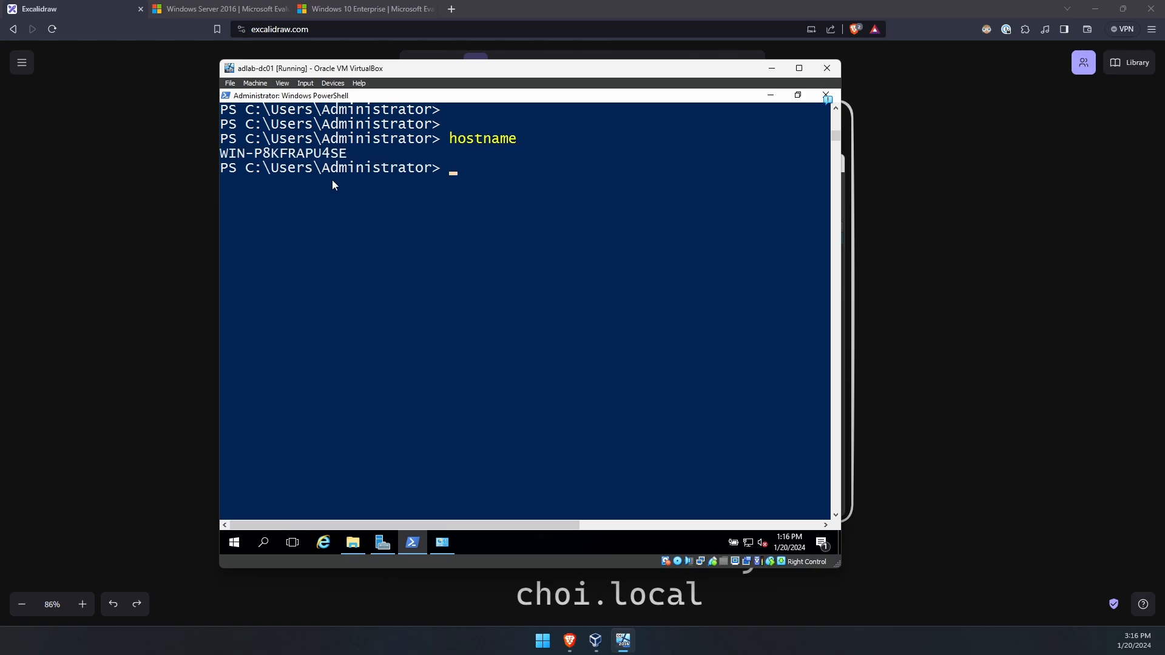
{"action": "left_click_drag", "start_coordinate": [347, 159], "coordinate": [227, 158]}
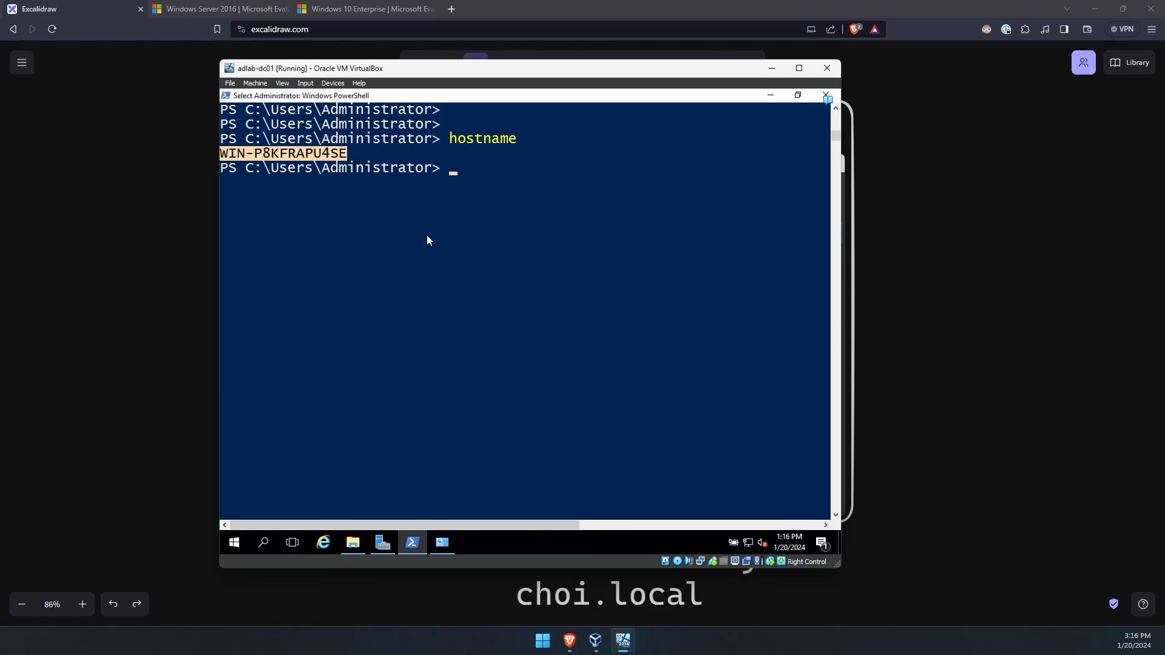
- Run rename-computer -newname dc01, then restart-computer -Force
{"action": "type", "text": "d"}
{"action": "key", "text": "BackSpace"}
{"action": "type", "text": "re-n"}
{"action": "key", "text": "BackSpace"}
{"action": "key", "text": "BackSpace"}
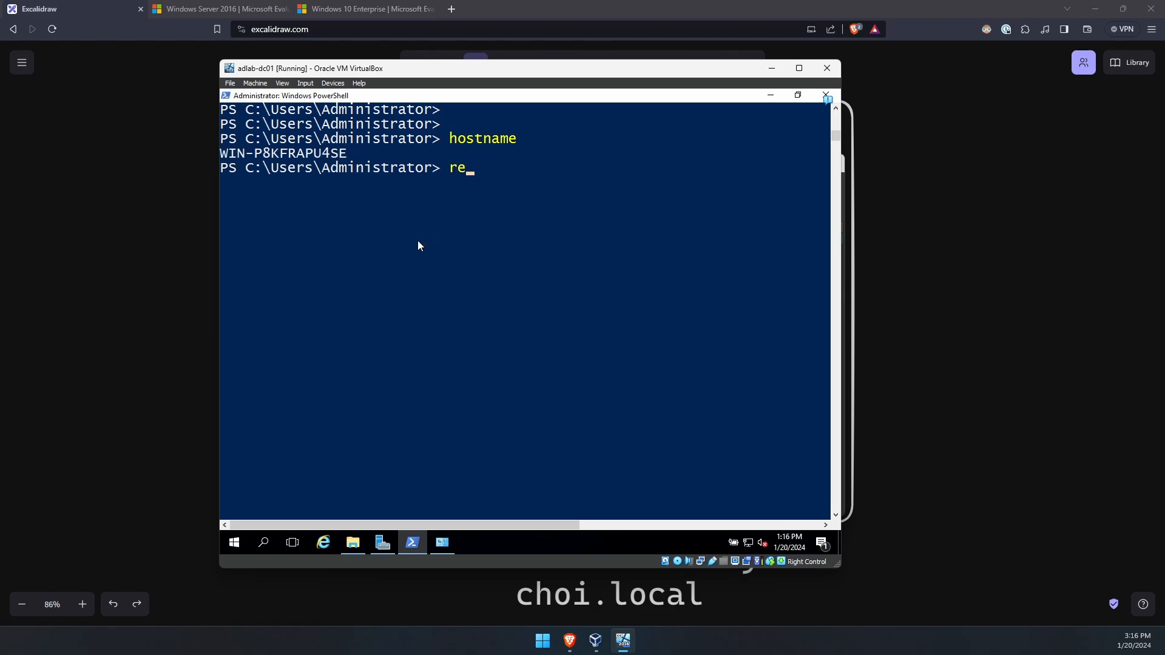
{"action": "type", "text": "name-computer -newname"}
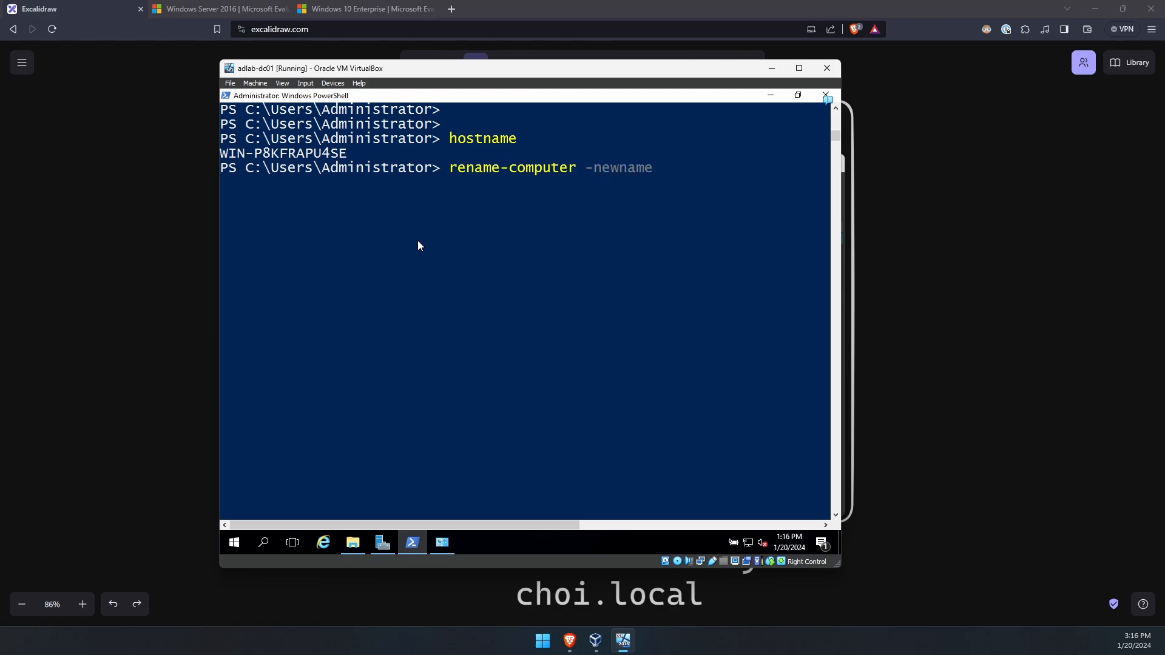
{"action": "type", "text": " dc01"}
{"action": "key", "text": "Return"}
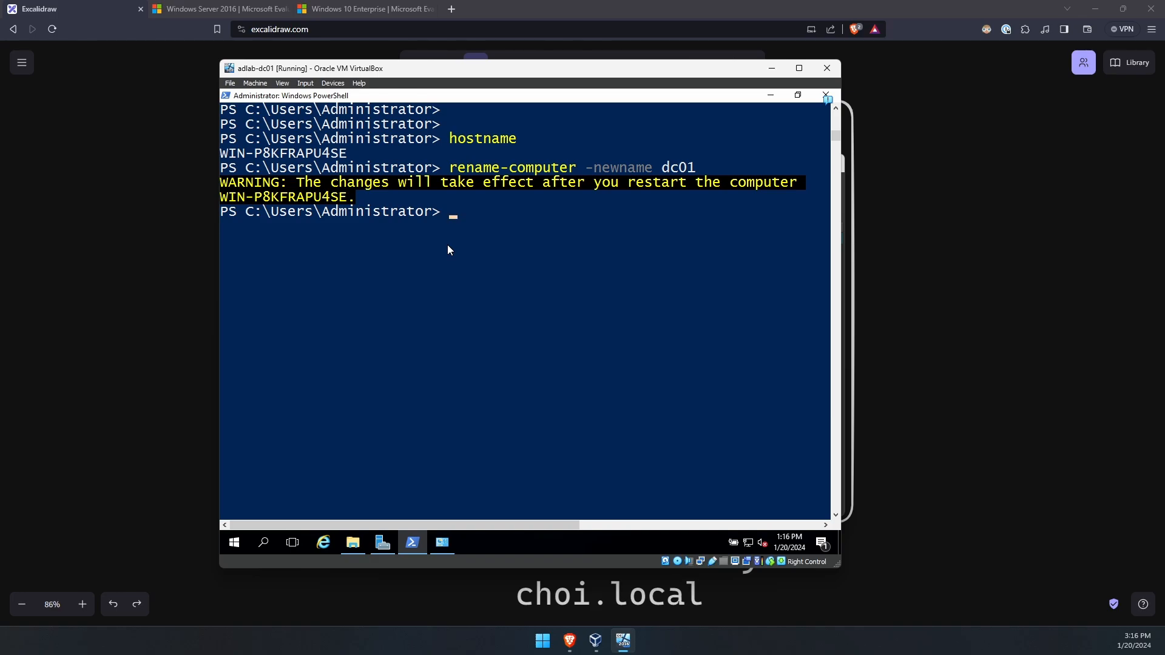
{"action": "type", "text": "restart-computer -"}
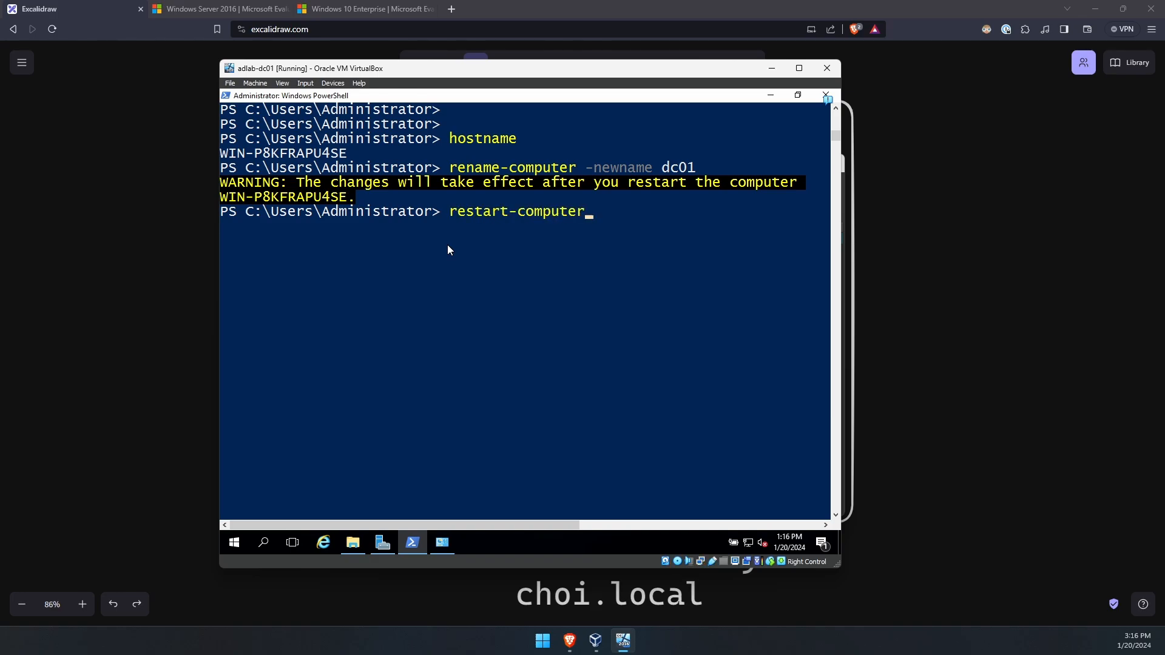
{"action": "type", "text": "Force"}
{"action": "key", "text": "Return"}
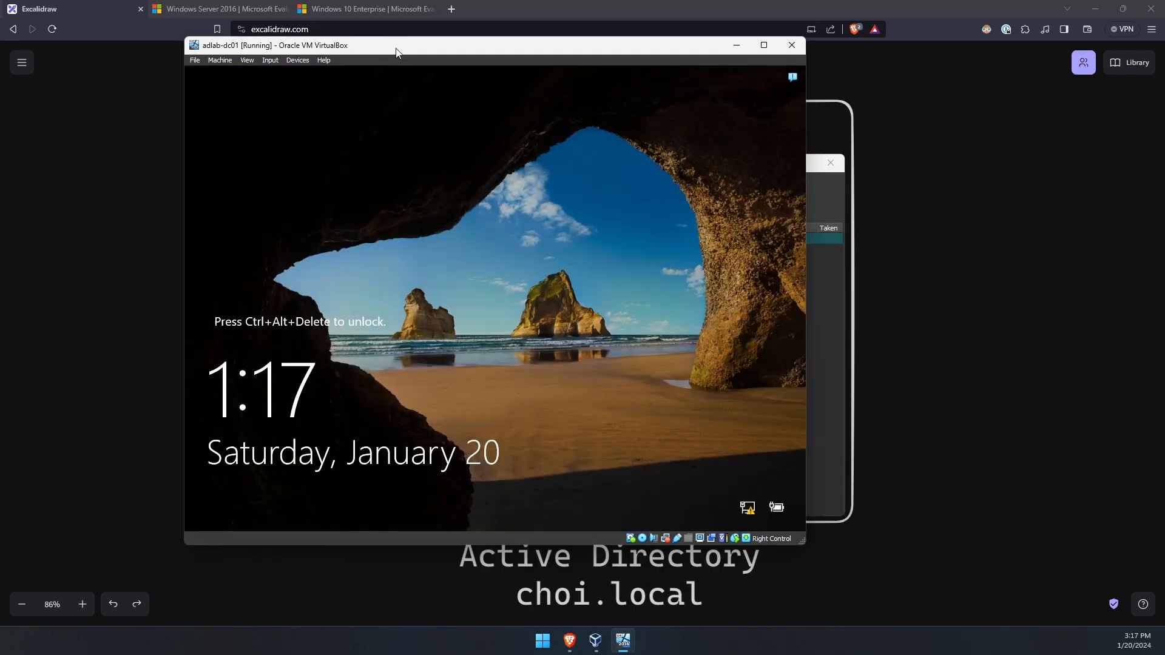
- Send Ctrl-Alt-Del to the VM and sign in as Administrator with the account password
{"action": "left_click", "coordinate": [270, 61]}
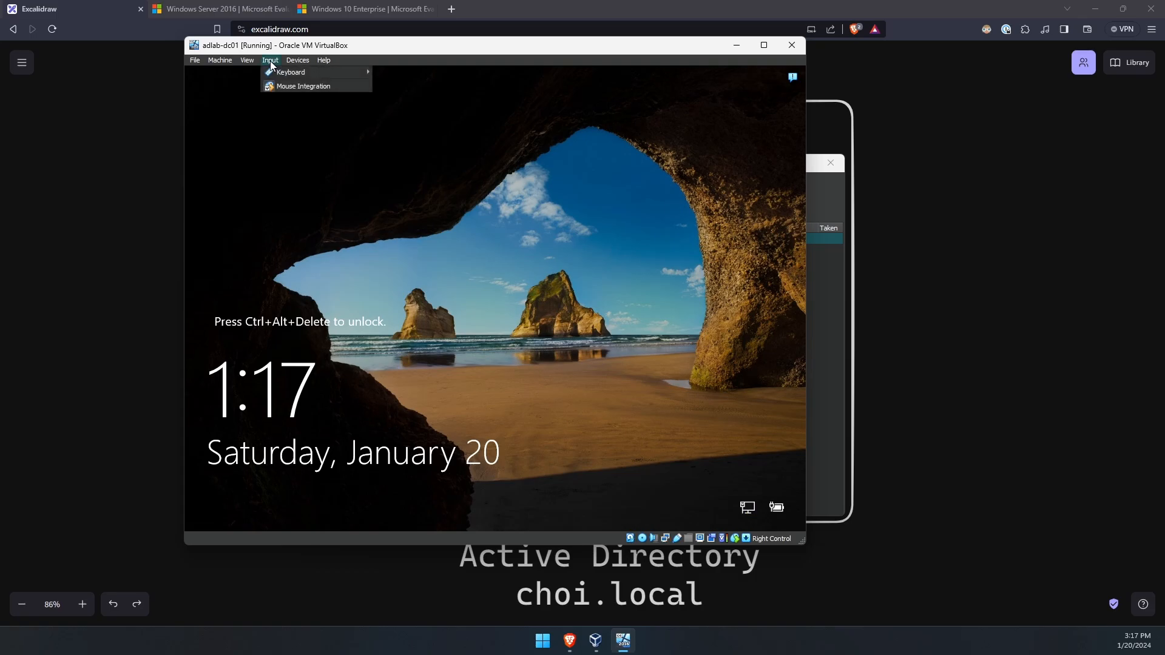
{"action": "mouse_move", "coordinate": [275, 73]}
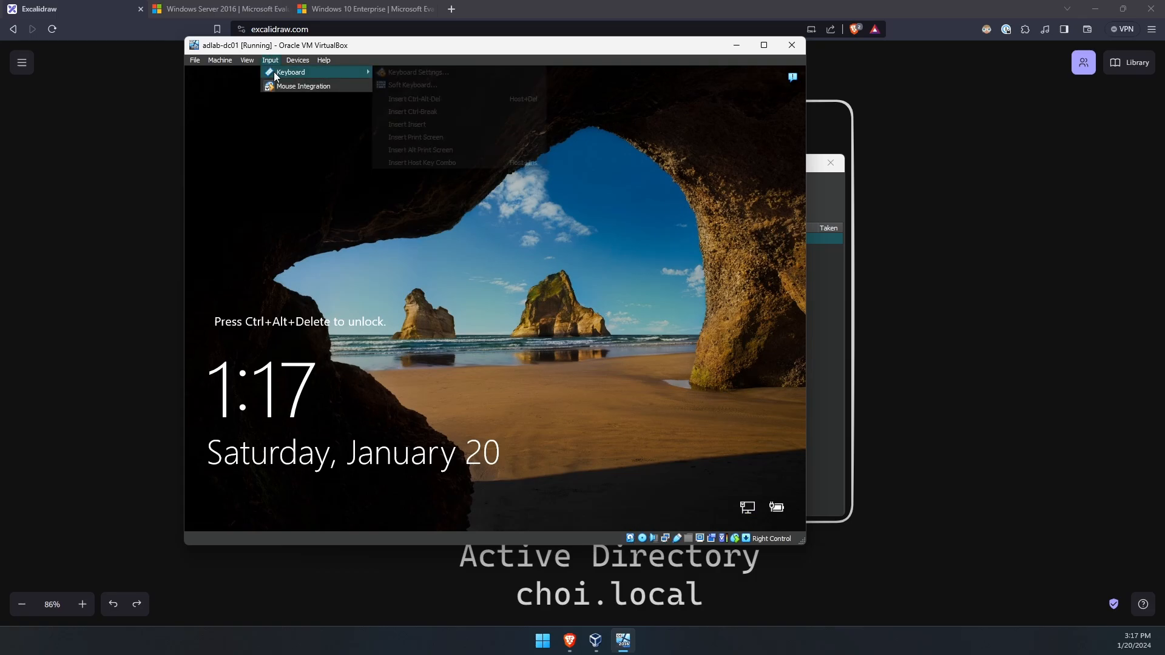
{"action": "left_click", "coordinate": [428, 98]}
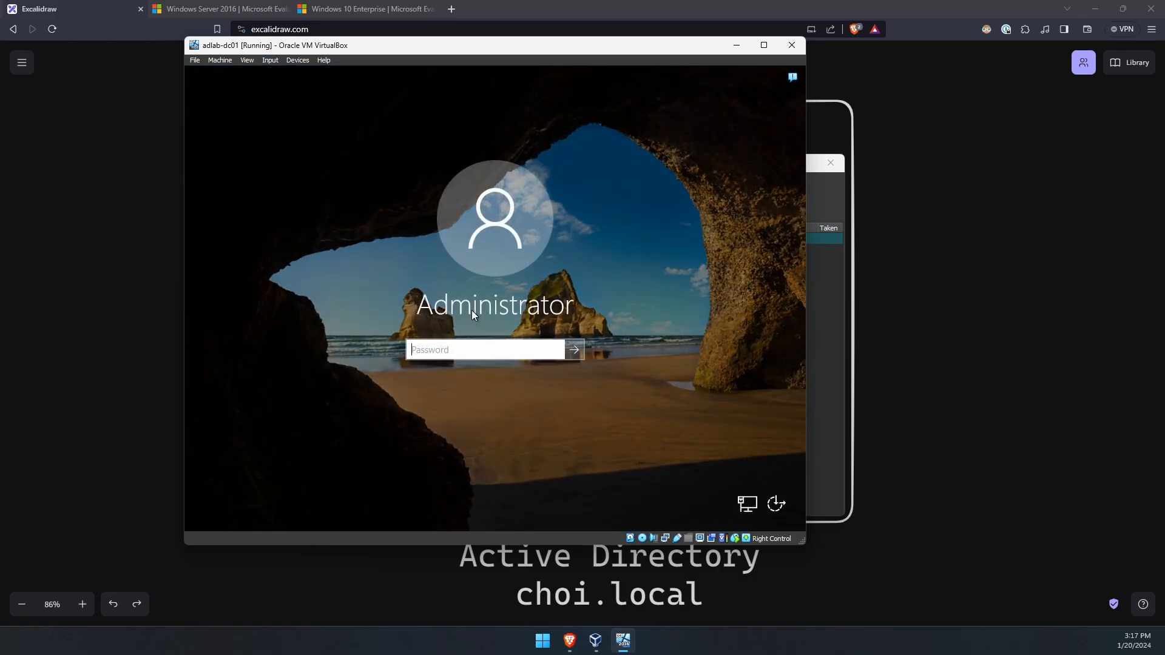
{"action": "type", "text": "P@ssw0rd12"}
{"action": "key", "text": "Return"}
- Move, enlarge and maximize the VM window so Server Manager's dashboard fills it
{"action": "left_click_drag", "start_coordinate": [442, 44], "coordinate": [309, 10]}
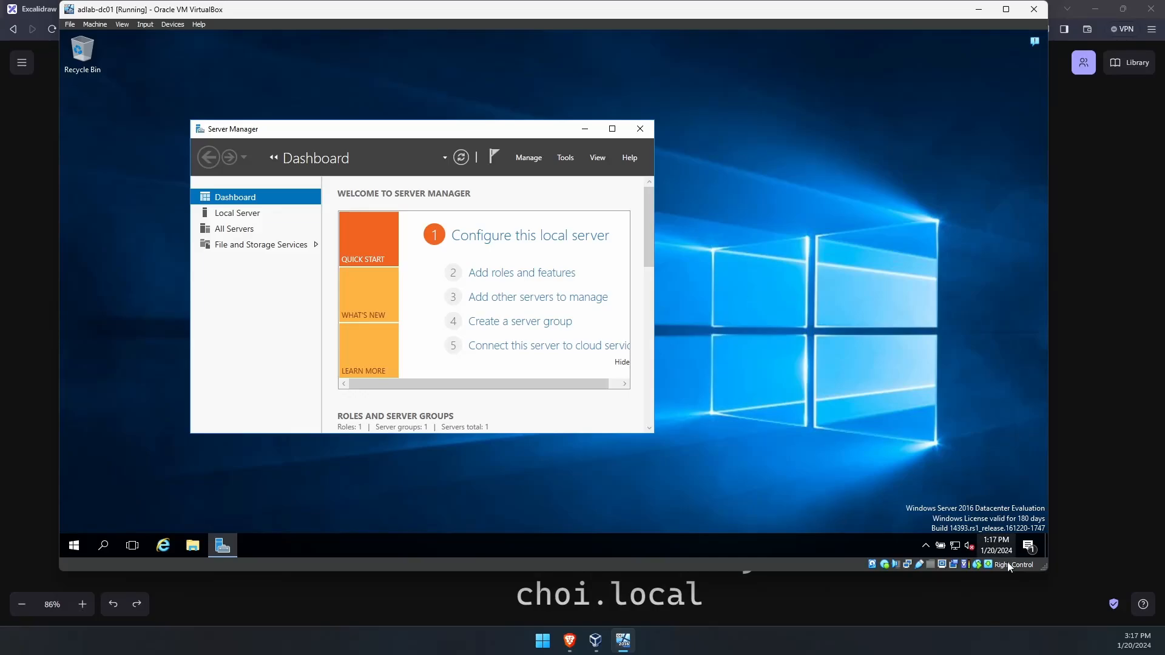
{"action": "left_click_drag", "start_coordinate": [1043, 567], "coordinate": [1097, 619]}
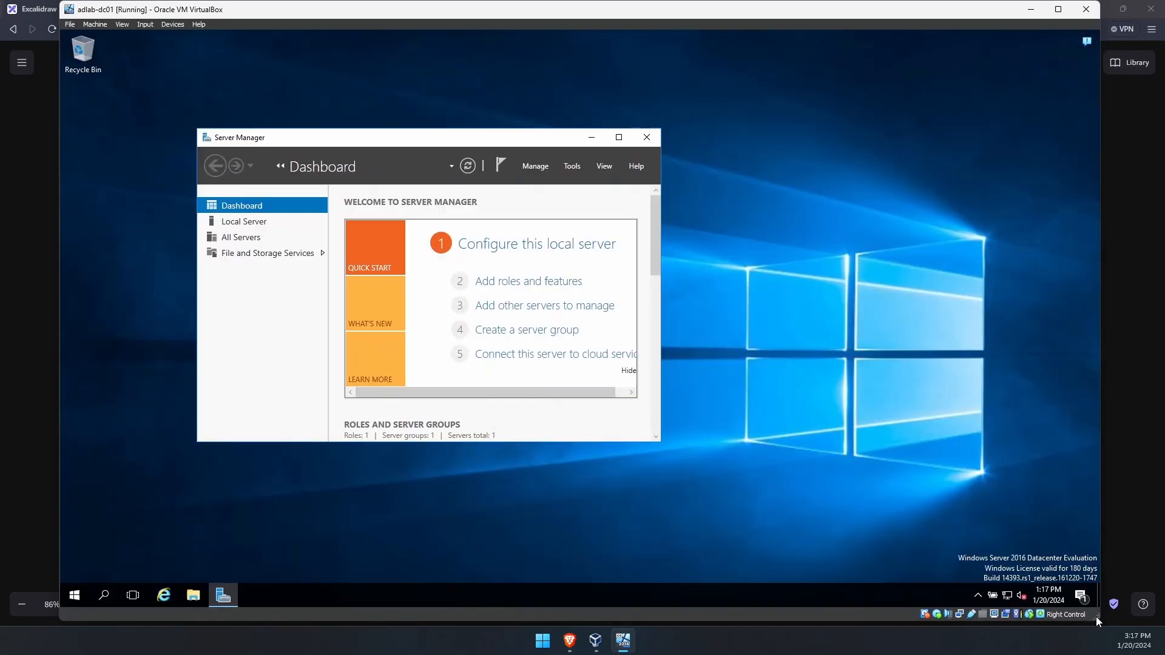
{"action": "left_click_drag", "start_coordinate": [537, 19], "coordinate": [543, 20]}
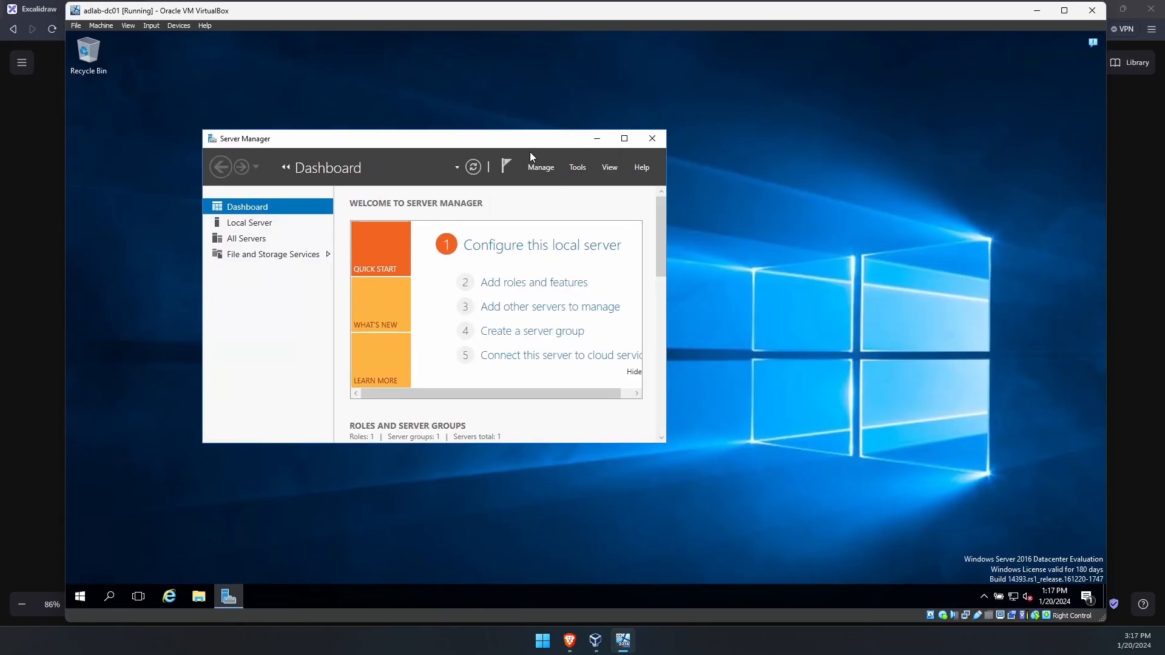
{"action": "left_click_drag", "start_coordinate": [519, 140], "coordinate": [543, 127]}
{"action": "double_click", "coordinate": [495, 13]}
- Close Server Manager and raise display scaling from 100% to 125% in Display settings
{"action": "double_click", "coordinate": [457, 10]}
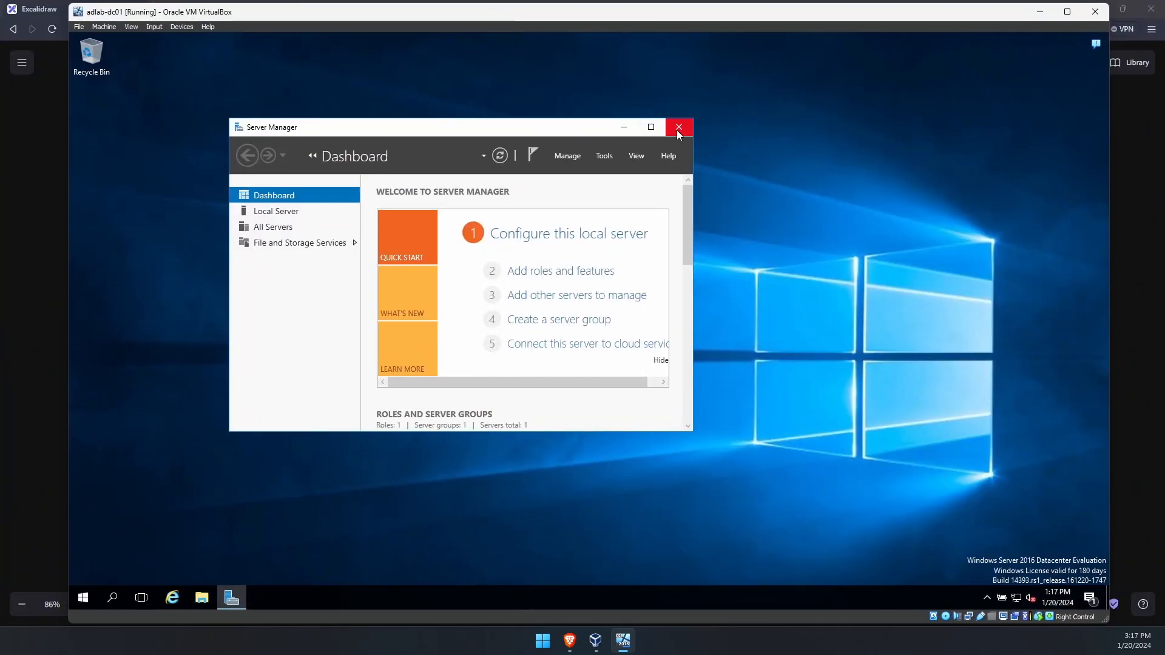
{"action": "left_click", "coordinate": [678, 129]}
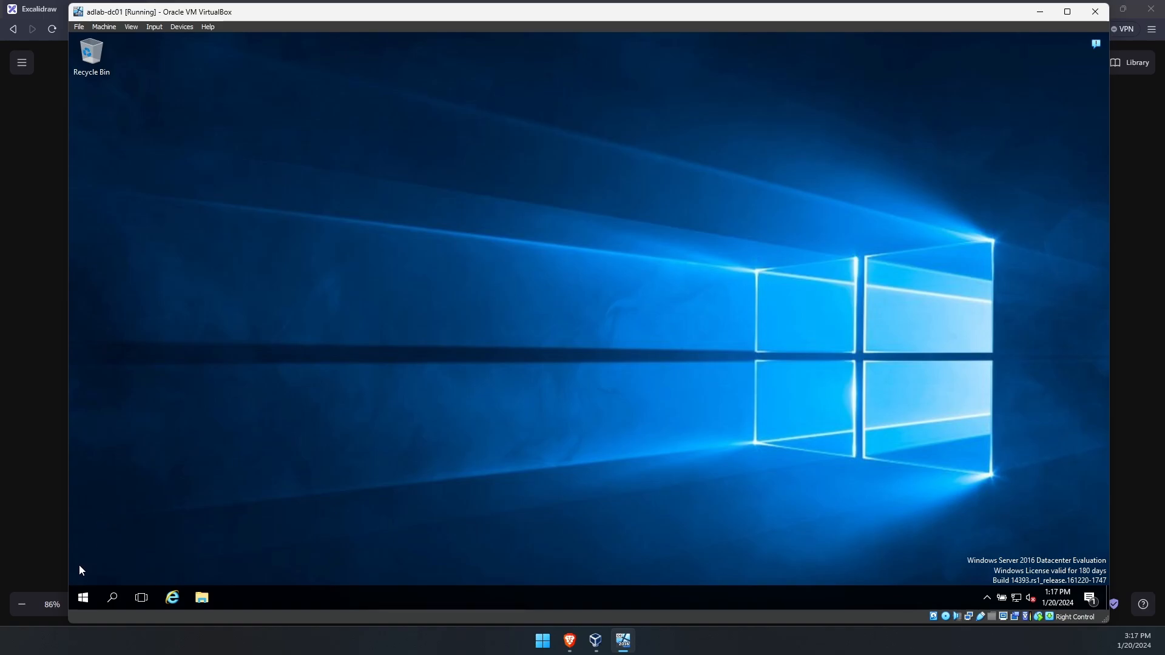
{"action": "left_click", "coordinate": [85, 598]}
{"action": "type", "text": "resol"}
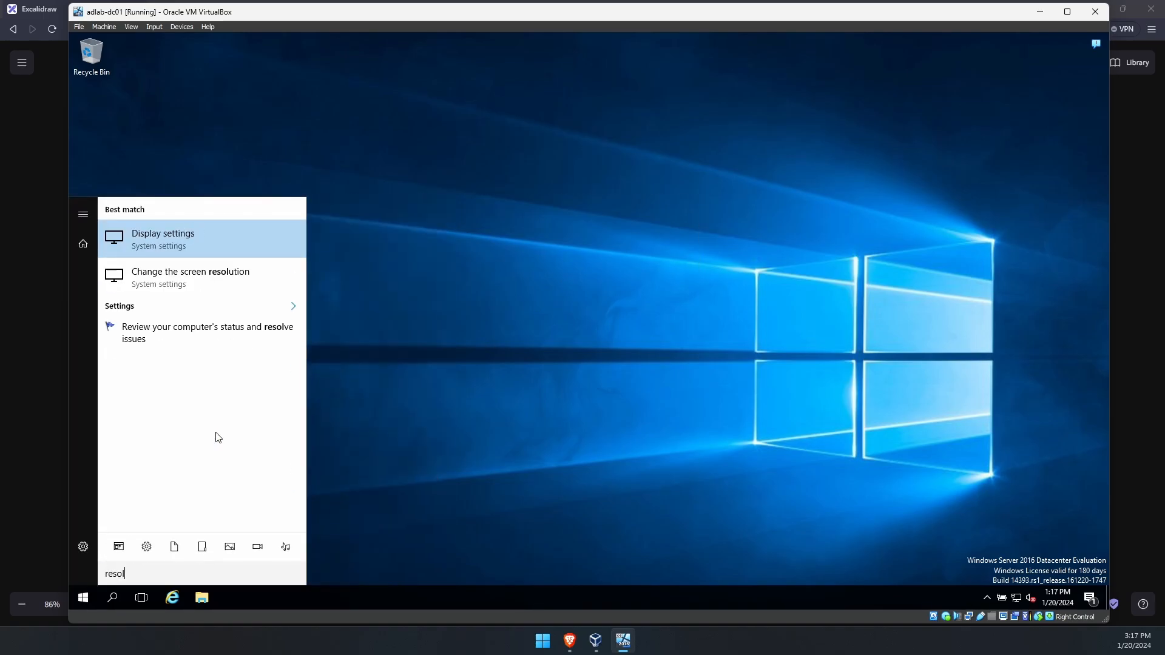
{"action": "type", "text": "ution"}
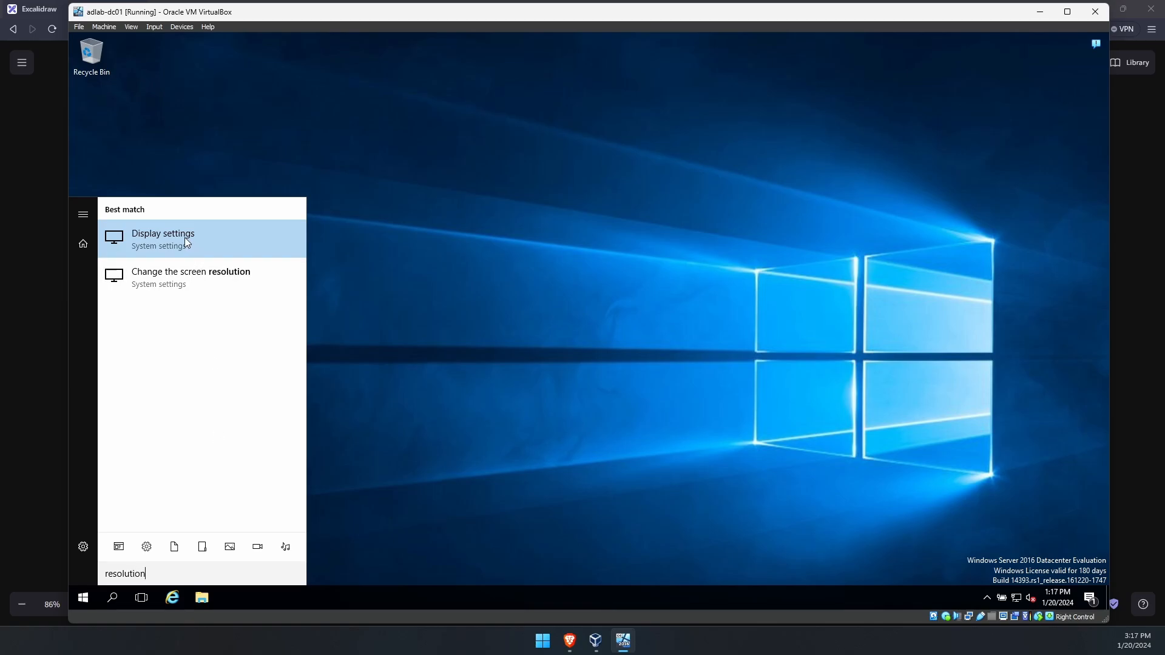
{"action": "left_click", "coordinate": [192, 238]}
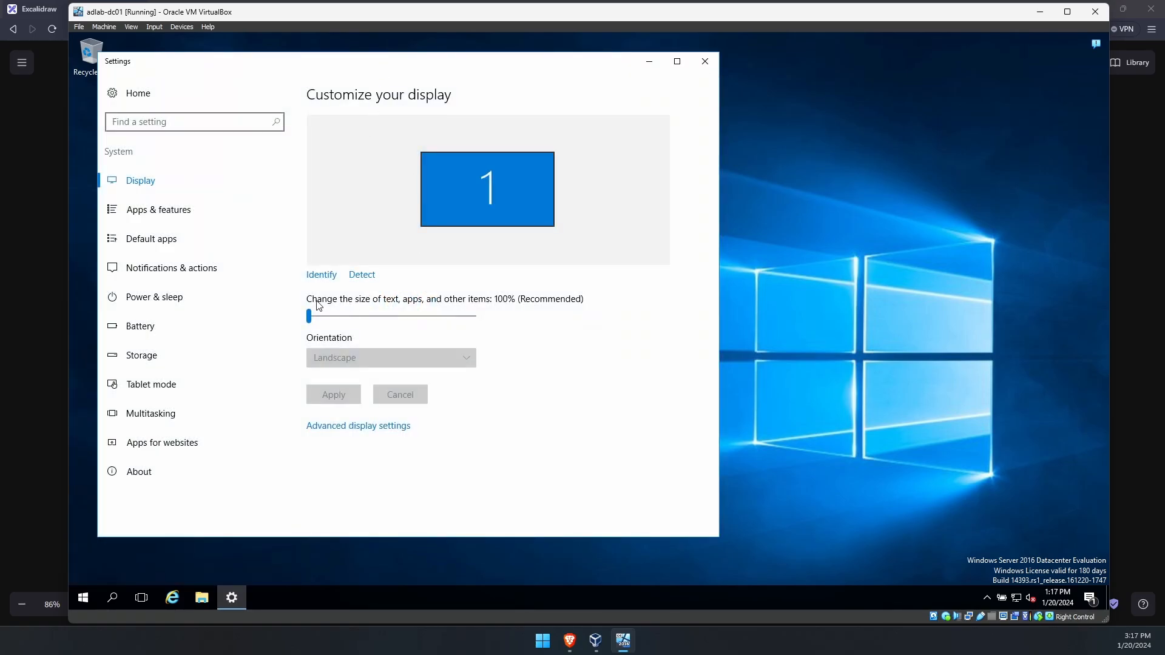
{"action": "mouse_move", "coordinate": [321, 319]}
{"action": "left_click_drag", "start_coordinate": [321, 318], "coordinate": [352, 317]}
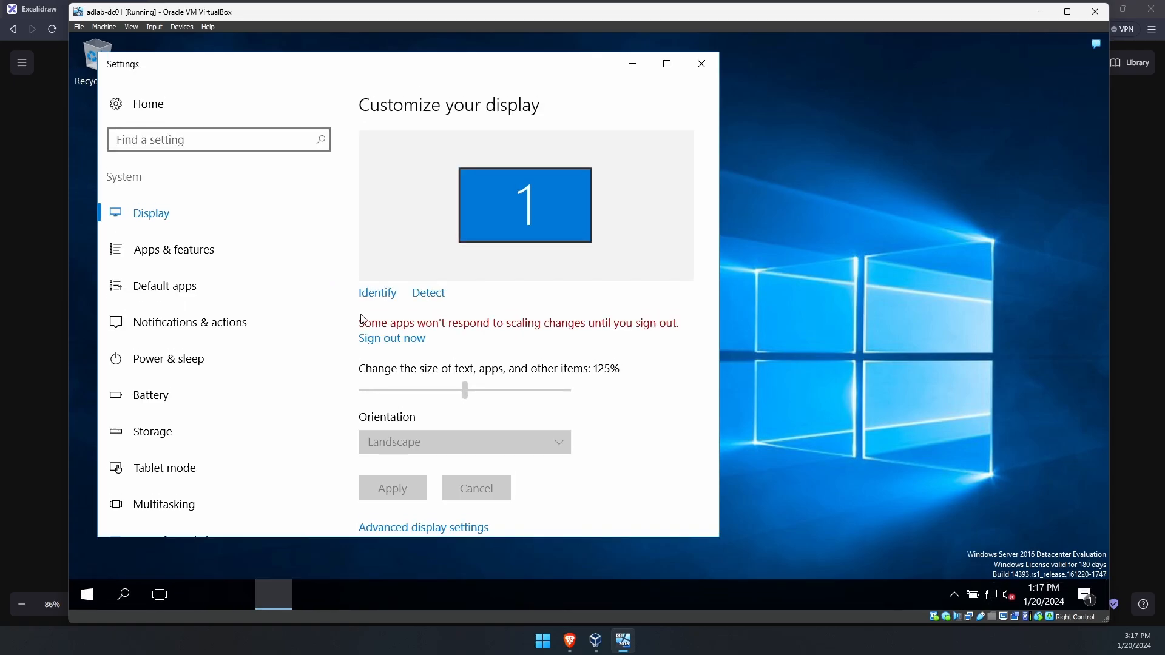
{"action": "left_click_drag", "start_coordinate": [533, 73], "coordinate": [686, 69]}
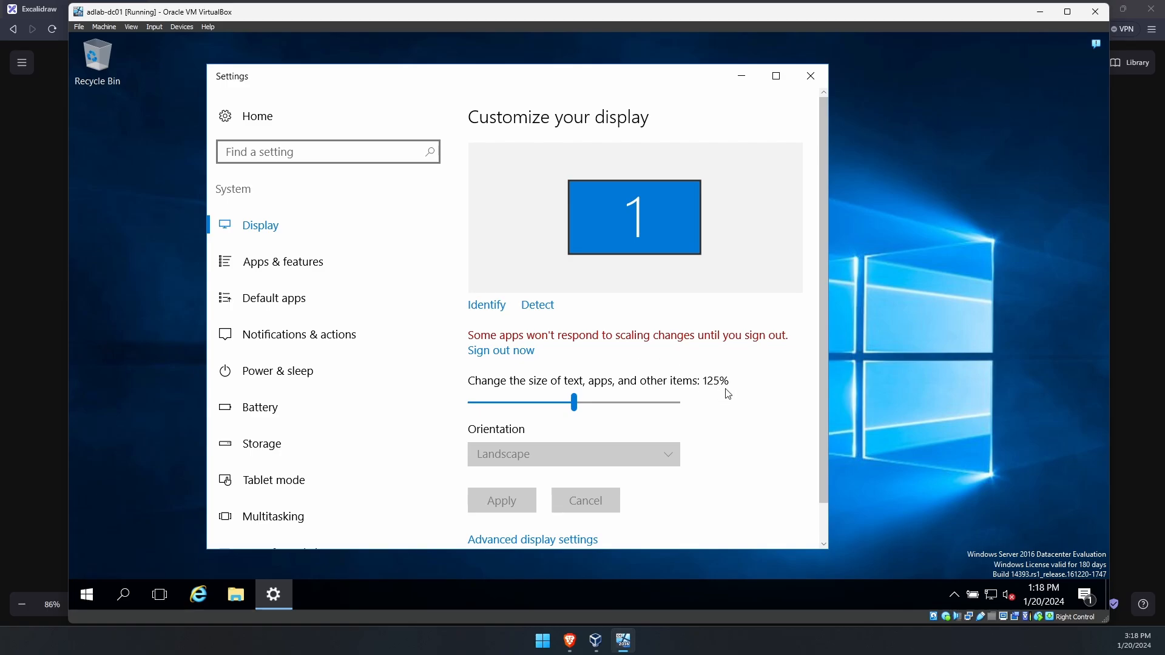
{"action": "left_click", "coordinate": [742, 76]}
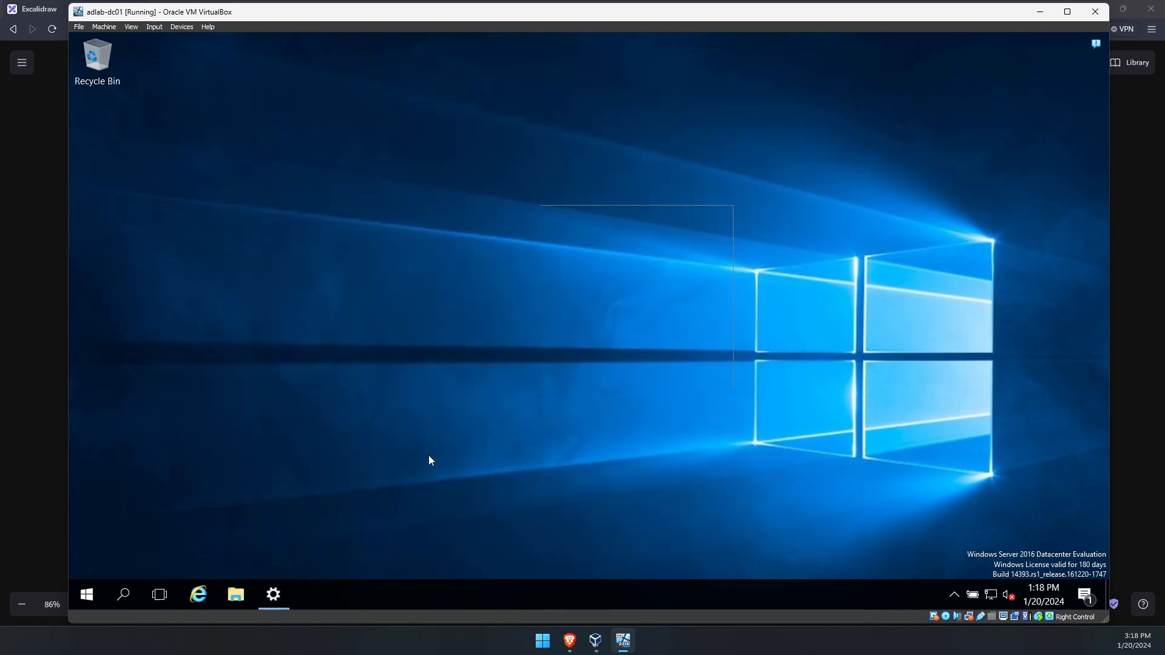
- Launch Server Manager from Start and choose Manage > Add Roles and Features
{"action": "left_click", "coordinate": [89, 597]}
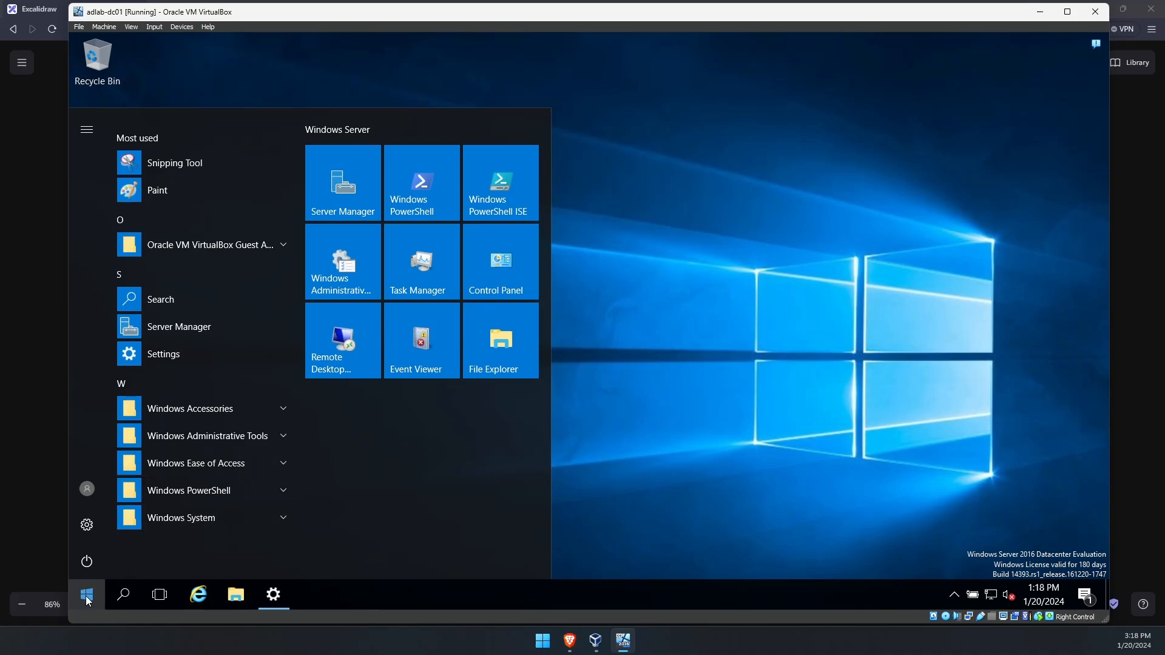
{"action": "left_click", "coordinate": [349, 188]}
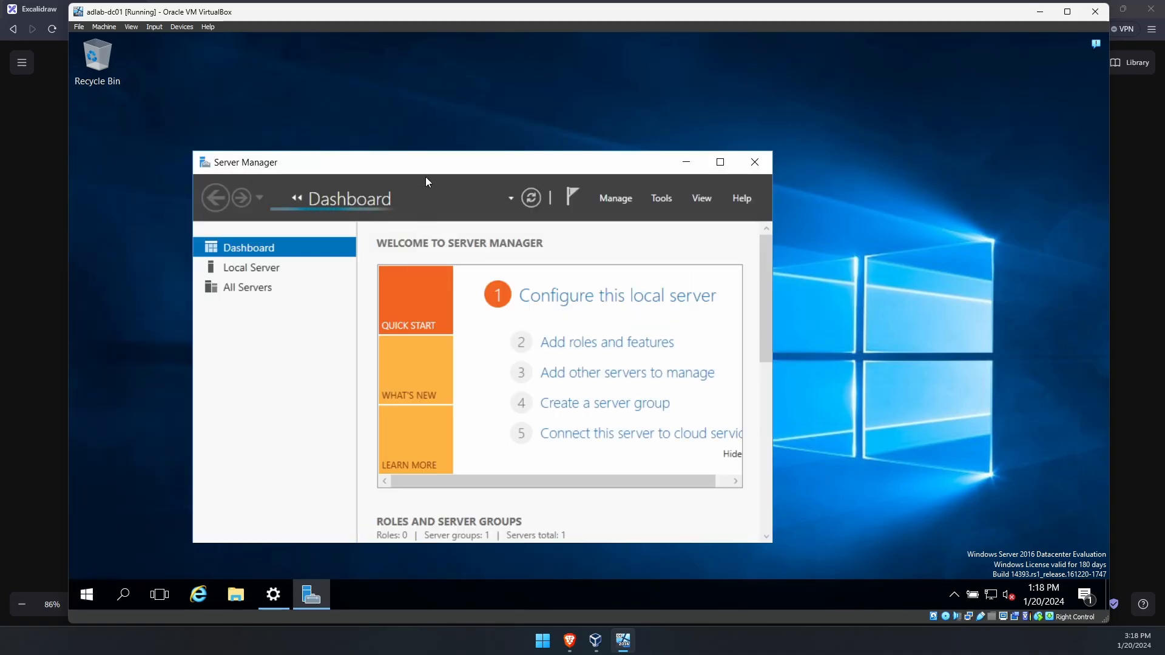
{"action": "left_click_drag", "start_coordinate": [425, 170], "coordinate": [483, 127]}
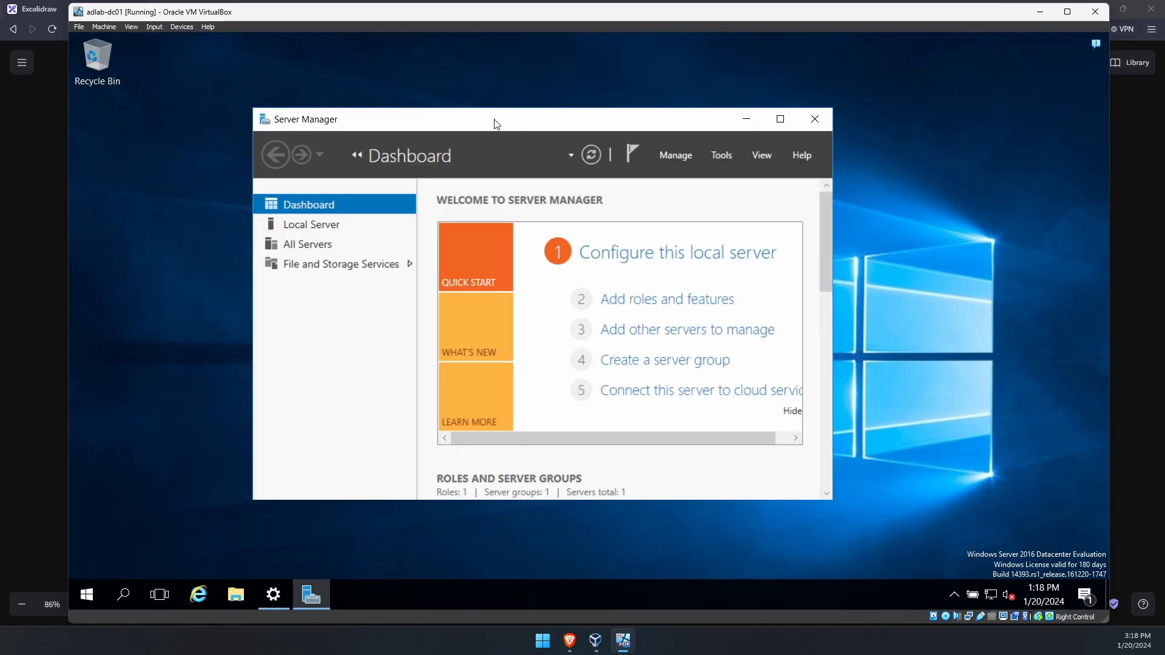
{"action": "left_click", "coordinate": [769, 125]}
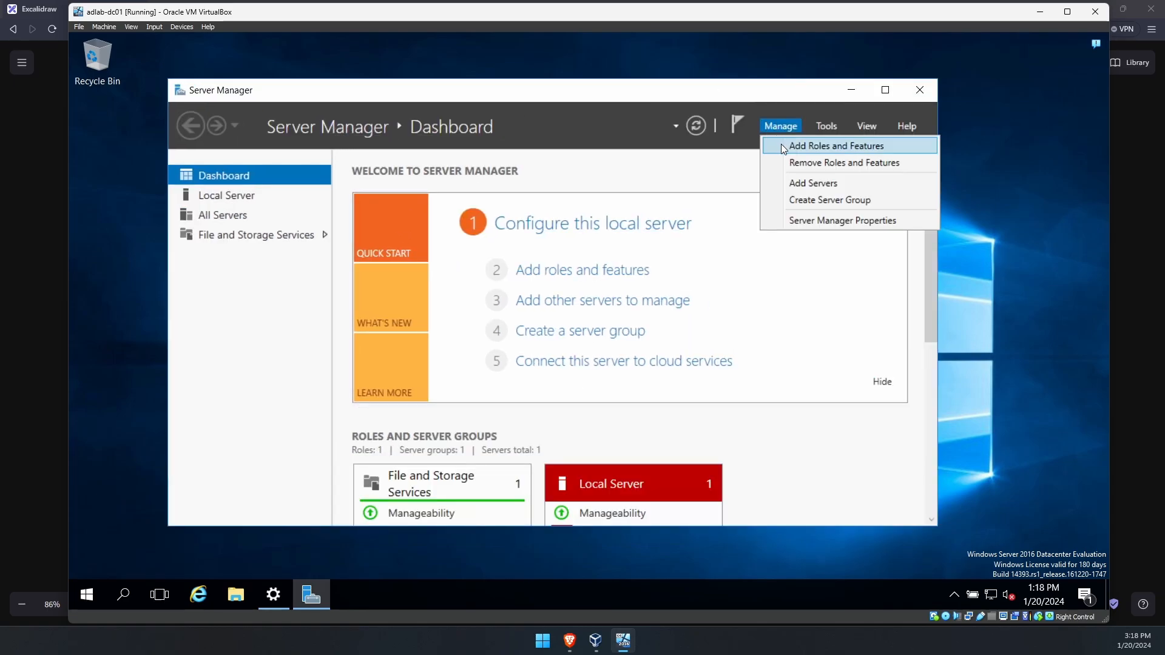
{"action": "left_click", "coordinate": [766, 127]}
{"action": "left_click", "coordinate": [770, 127]}
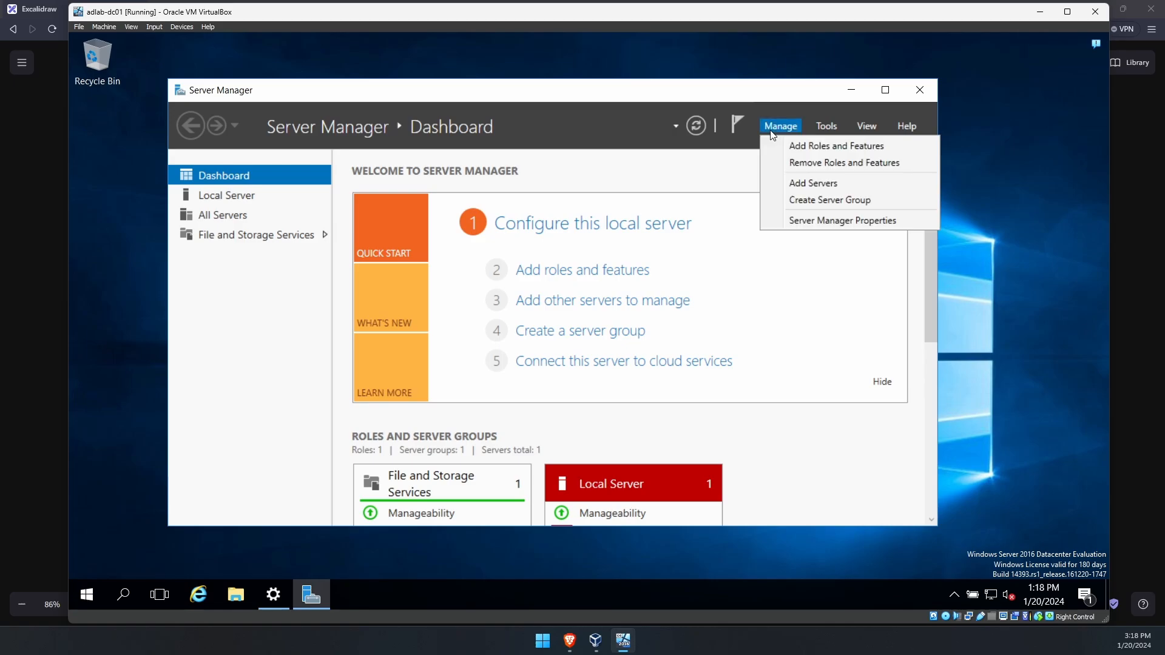
{"action": "left_click", "coordinate": [809, 152]}
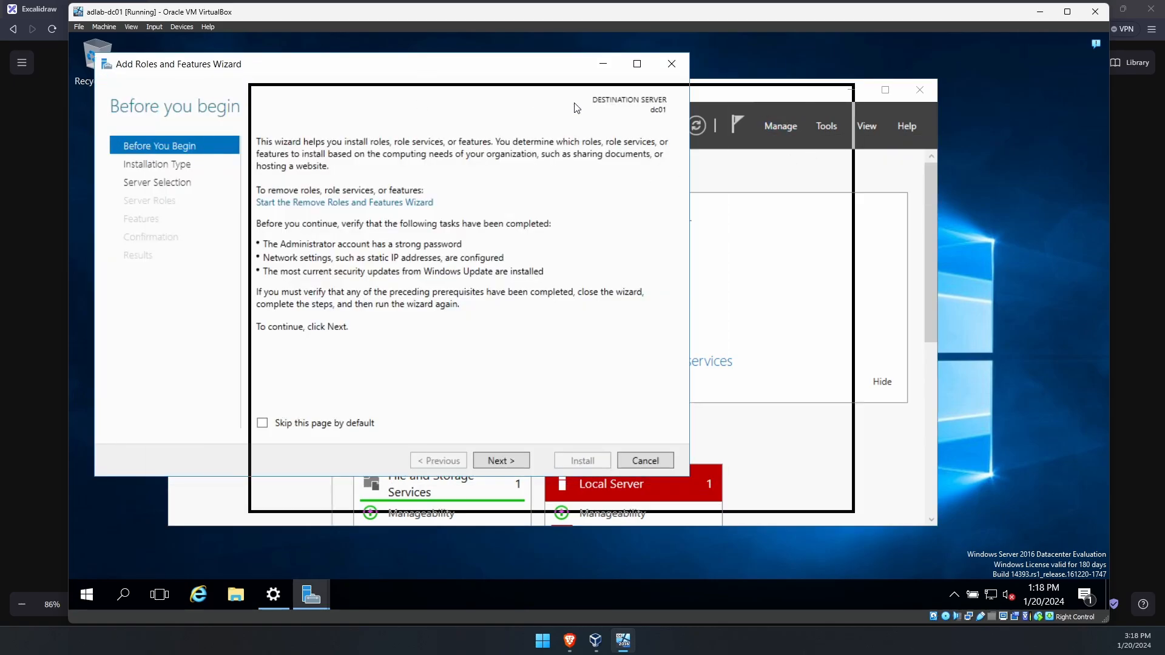
- Select the Active Directory Domain Services and DNS Server roles with their management tools
{"action": "left_click", "coordinate": [653, 491]}
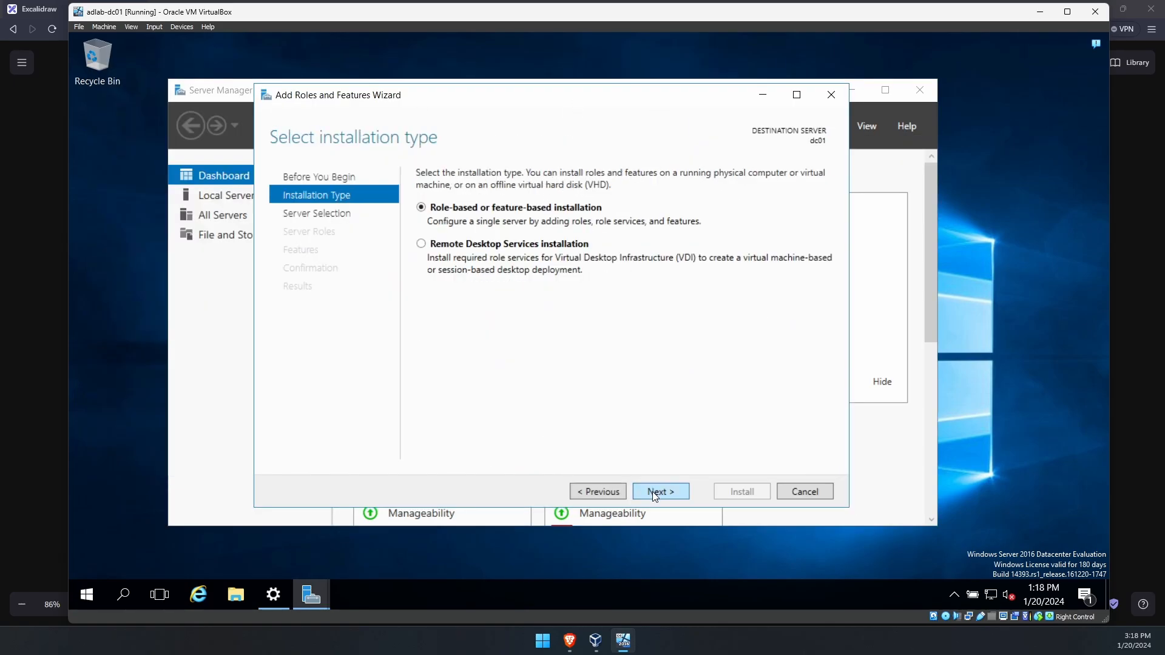
{"action": "left_click", "coordinate": [652, 491]}
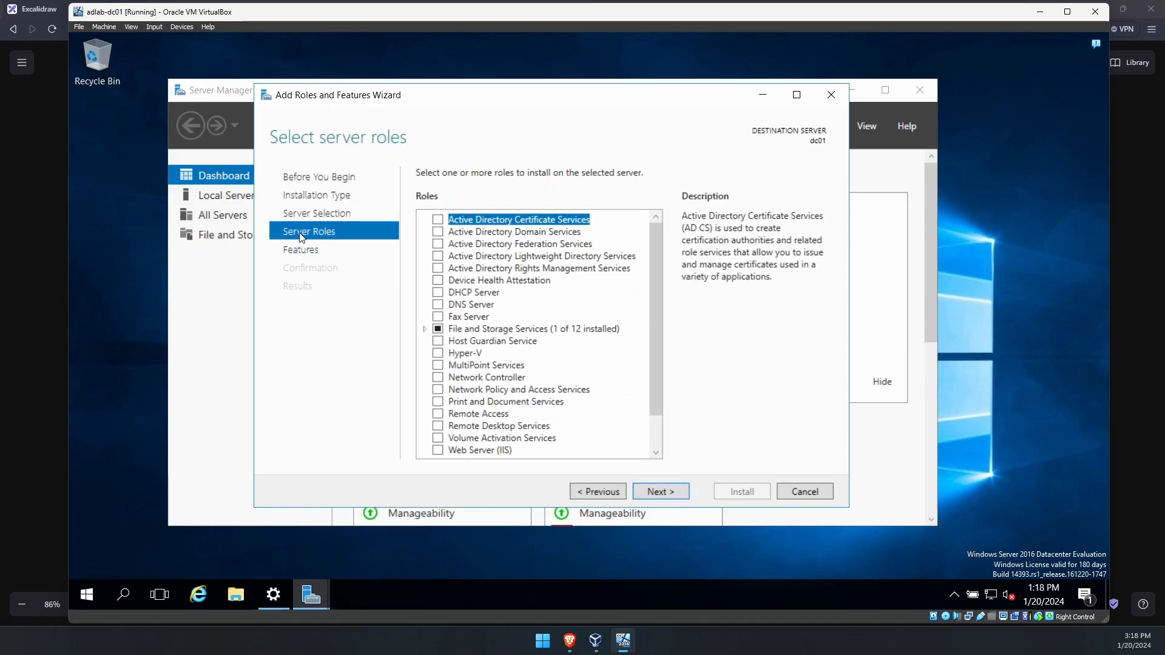
{"action": "left_click", "coordinate": [487, 234]}
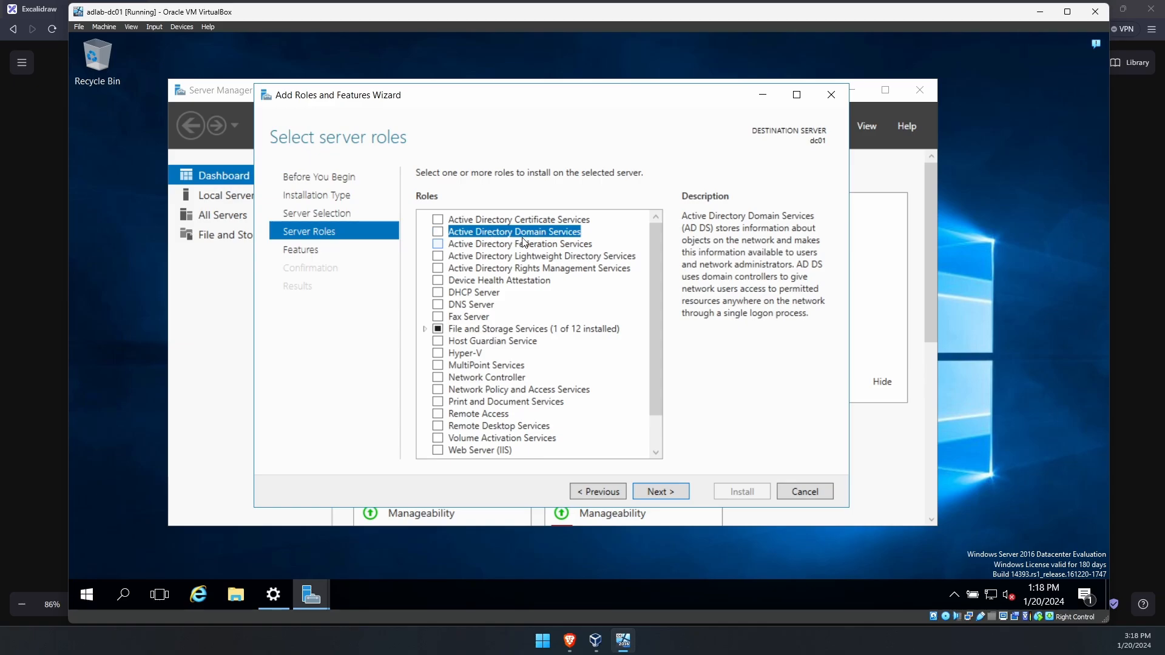
{"action": "left_click", "coordinate": [438, 232]}
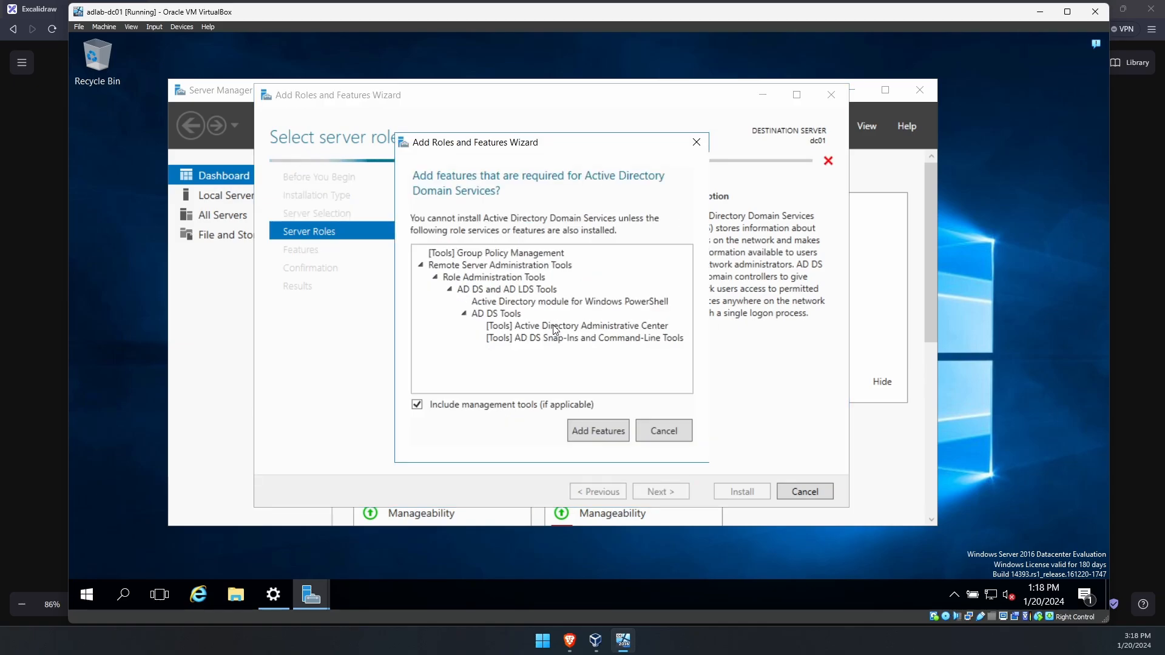
{"action": "left_click", "coordinate": [584, 431]}
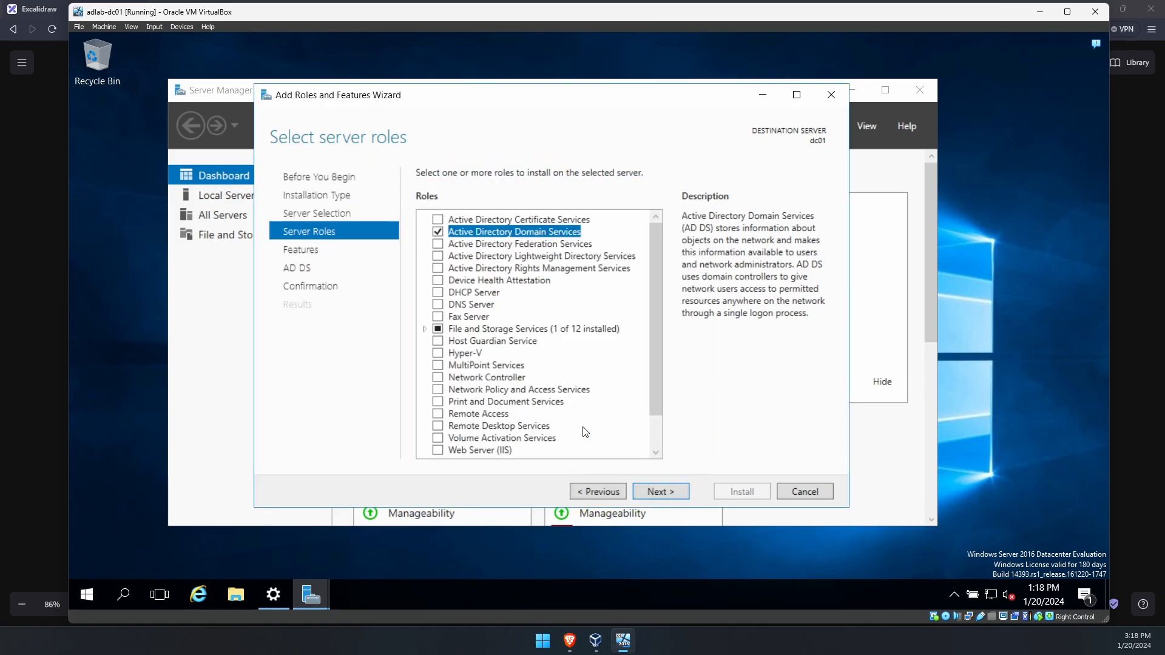
{"action": "left_click", "coordinate": [474, 305]}
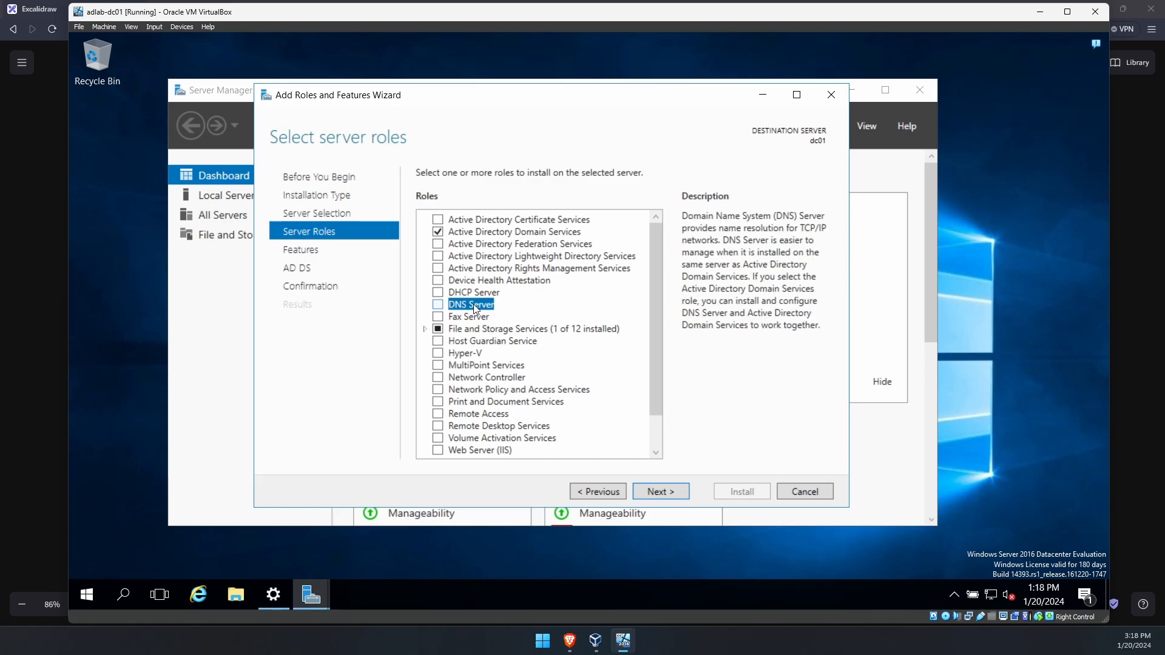
{"action": "left_click", "coordinate": [438, 305]}
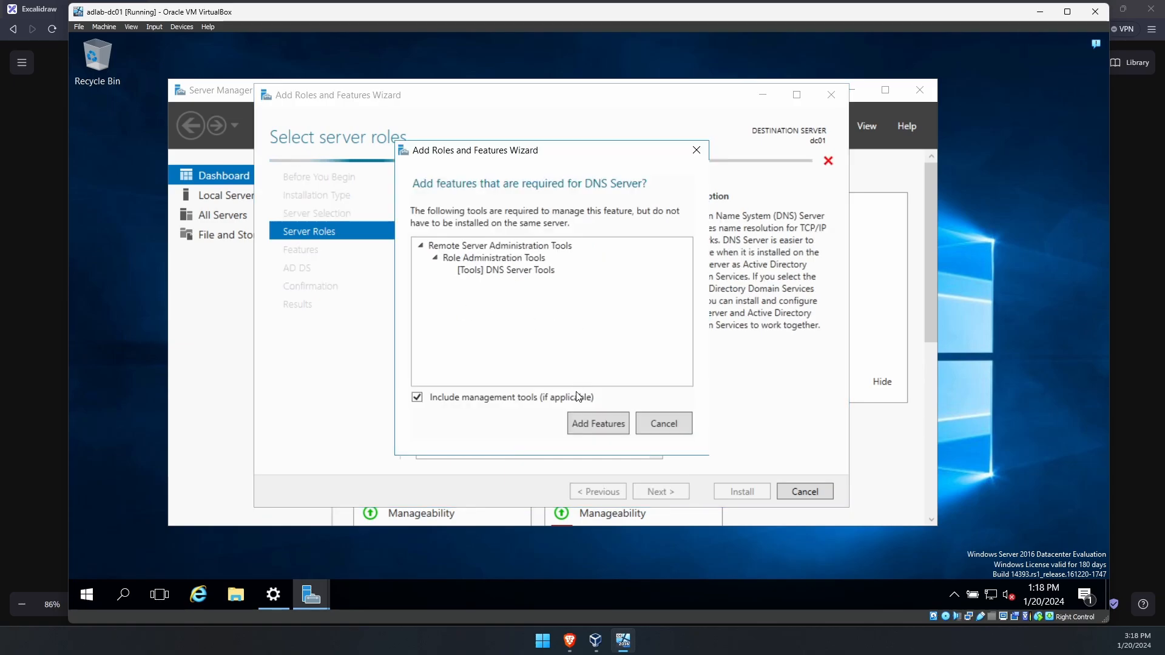
{"action": "left_click", "coordinate": [582, 422]}
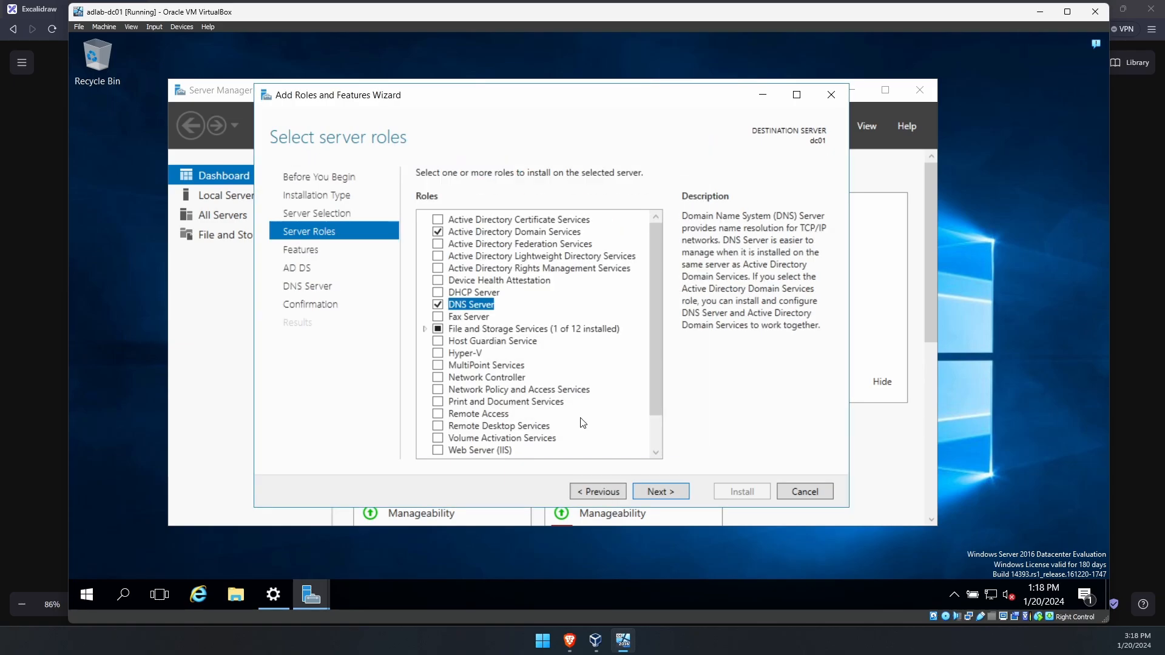
- Allow automatic restart of the destination server and install the selected roles
{"action": "left_click", "coordinate": [668, 491]}
{"action": "left_click", "coordinate": [669, 491]}
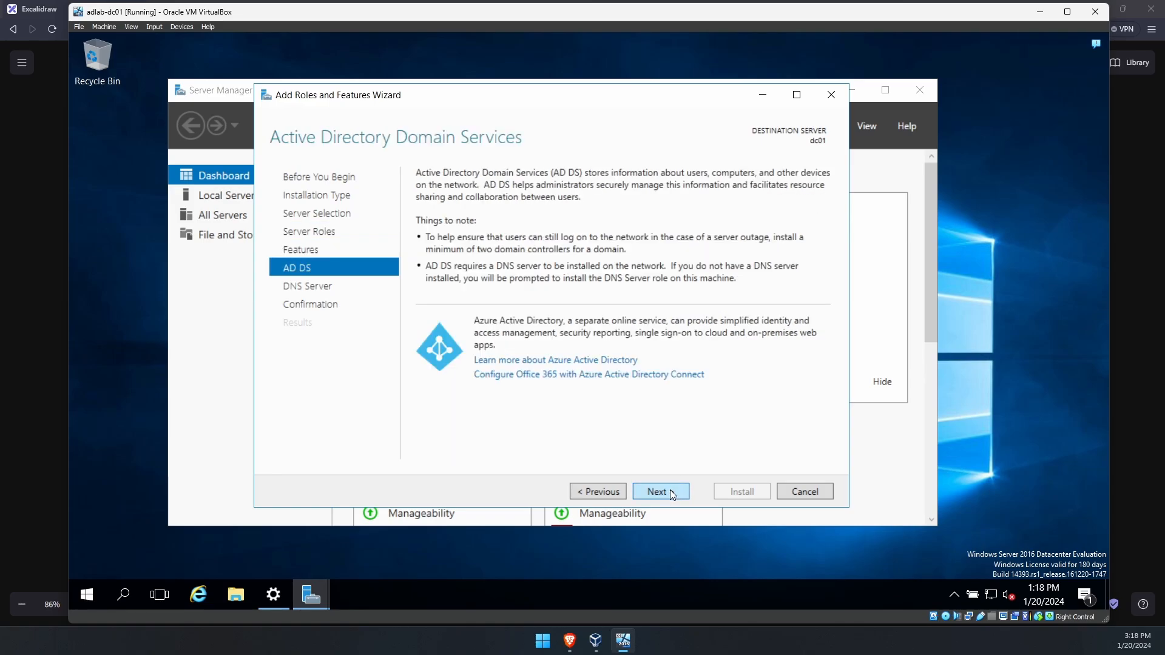
{"action": "left_click", "coordinate": [670, 491]}
{"action": "left_click", "coordinate": [671, 490]}
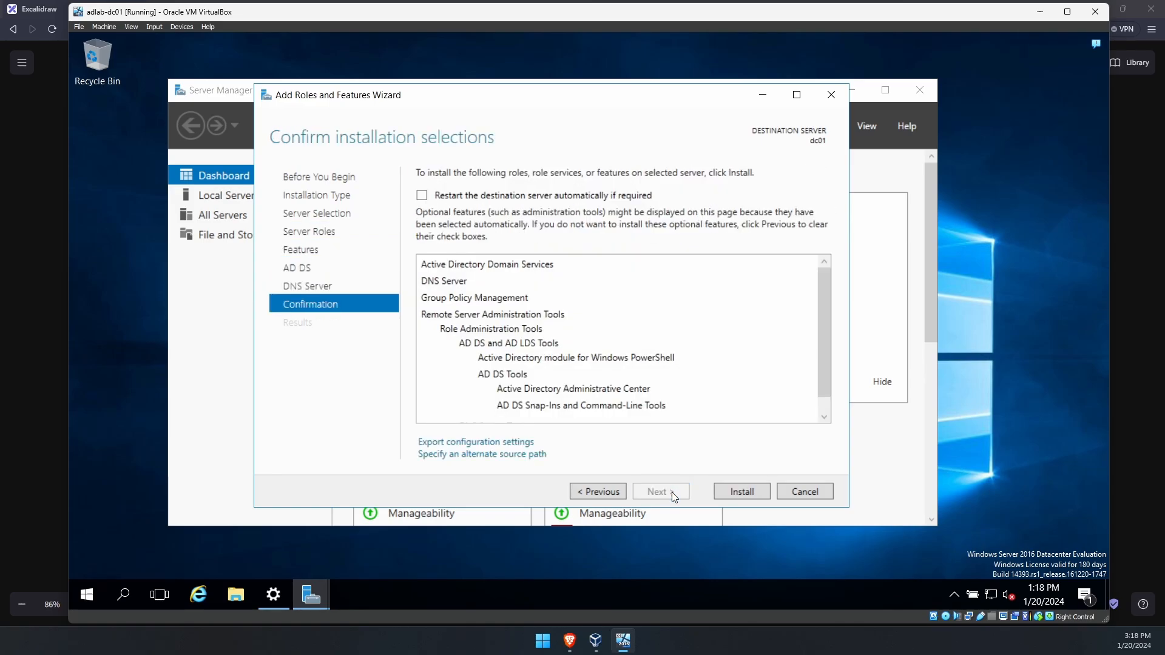
{"action": "left_click", "coordinate": [486, 195]}
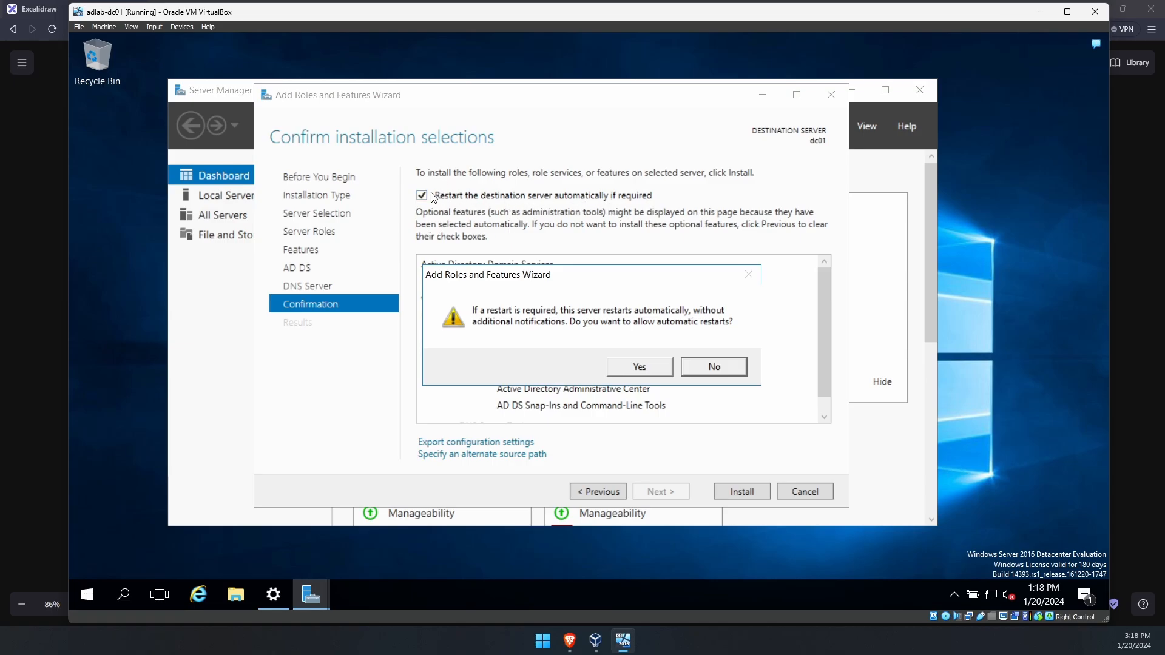
{"action": "left_click", "coordinate": [638, 369]}
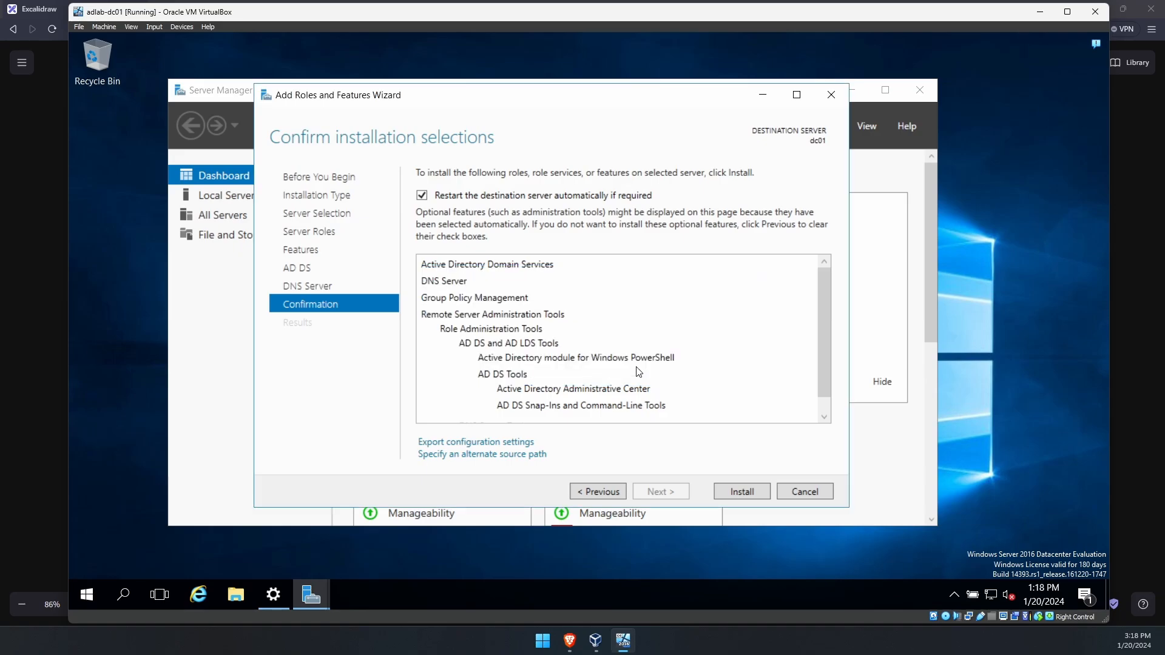
{"action": "left_click", "coordinate": [728, 492]}
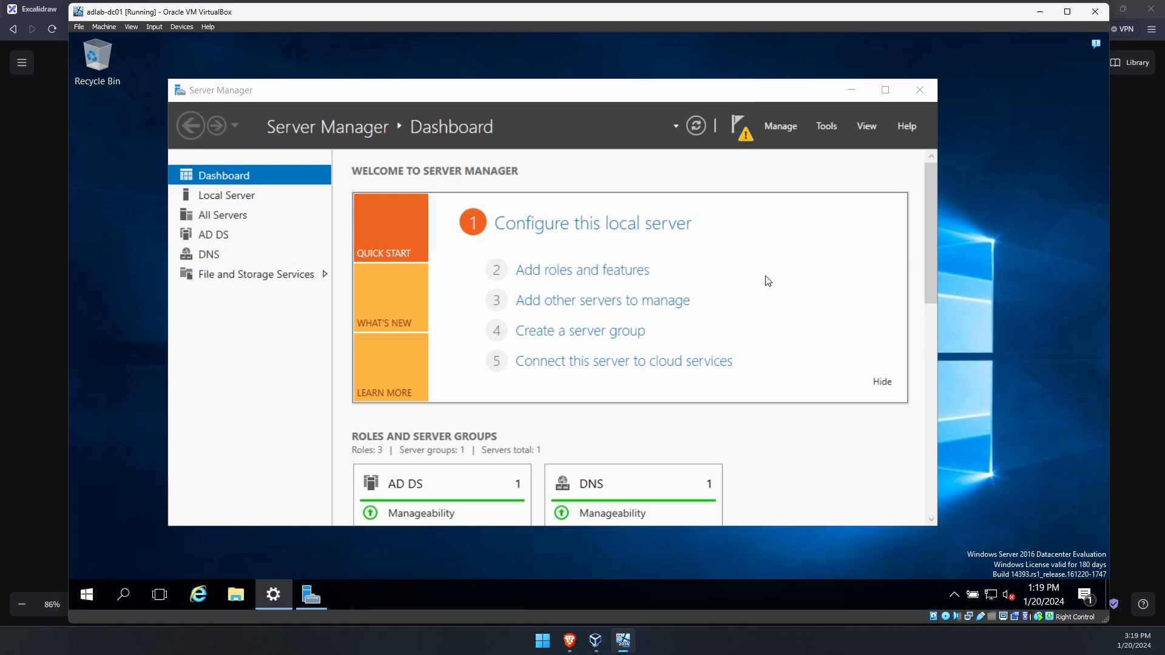
- From Server Manager's notifications flag, choose 'Promote this server to a domain controller' on dc01
{"action": "left_click", "coordinate": [759, 181]}
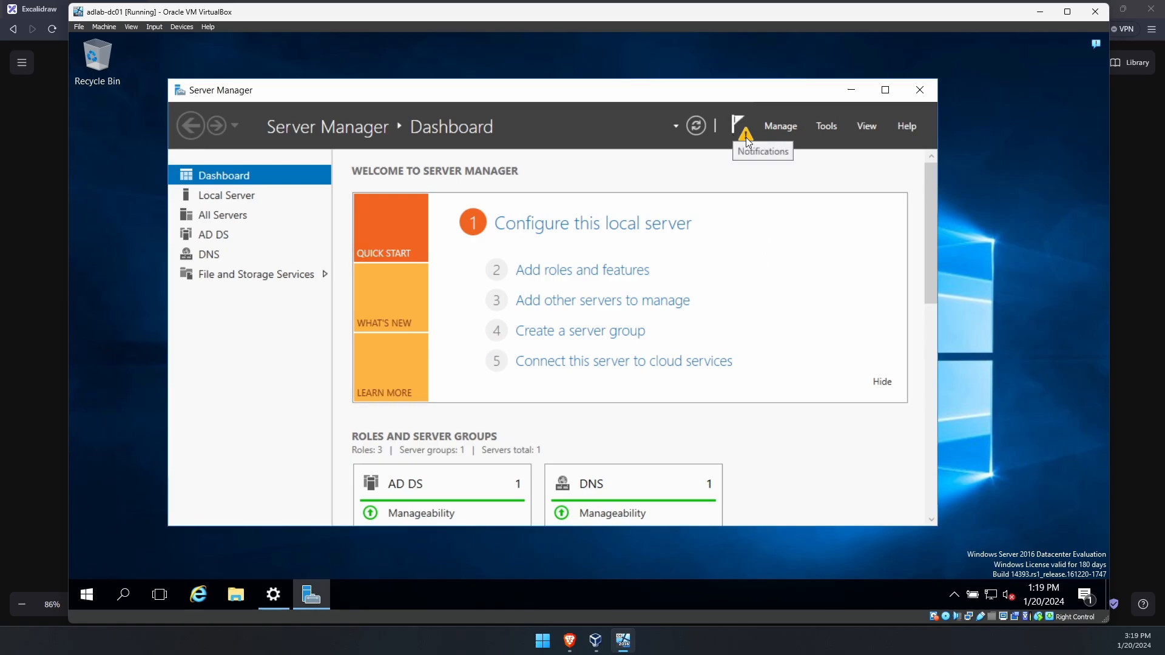
{"action": "left_click", "coordinate": [744, 136]}
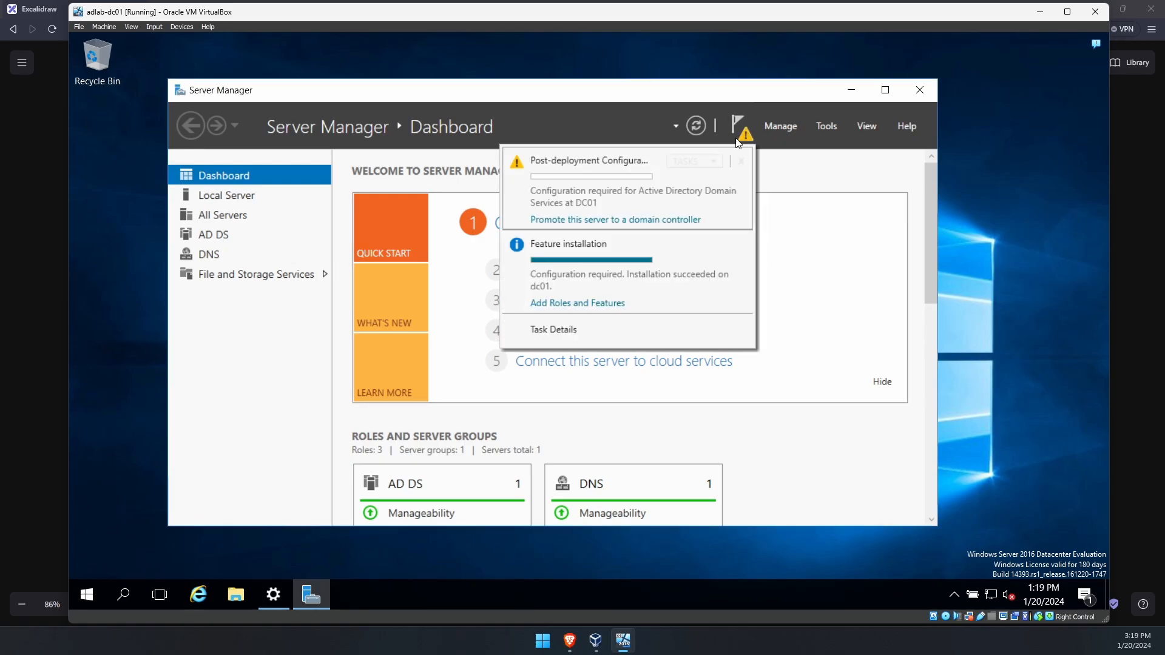
{"action": "left_click", "coordinate": [689, 226]}
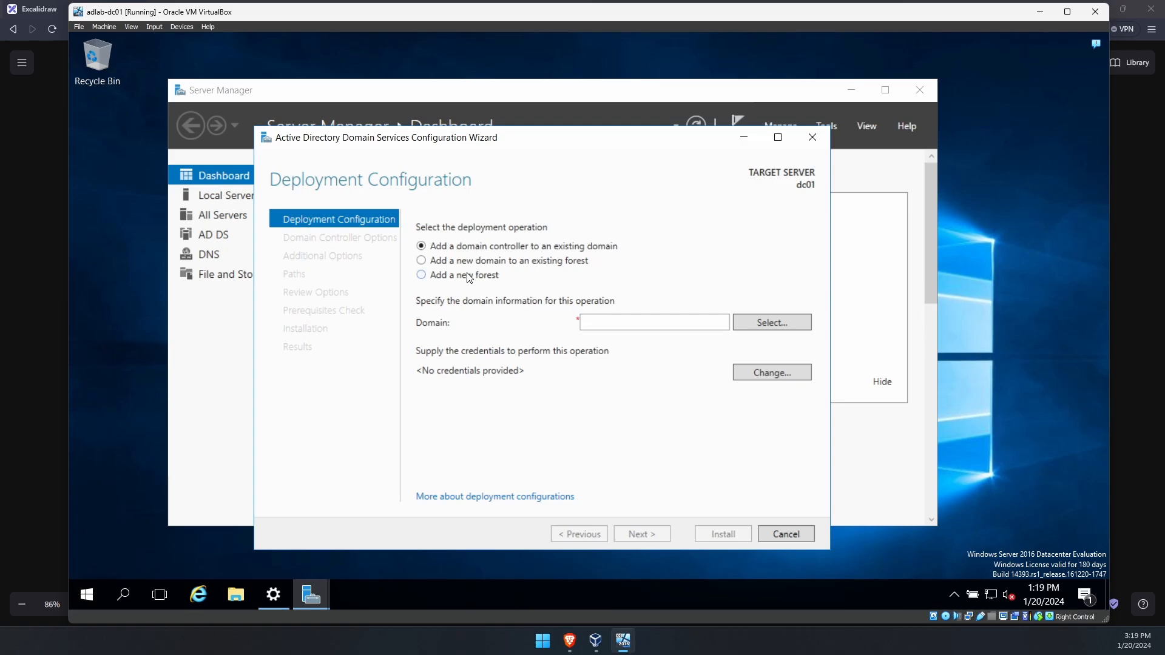
- Choose 'Add a new forest' with root domain name choi.local and continue to Domain Controller Options
{"action": "left_click", "coordinate": [435, 278]}
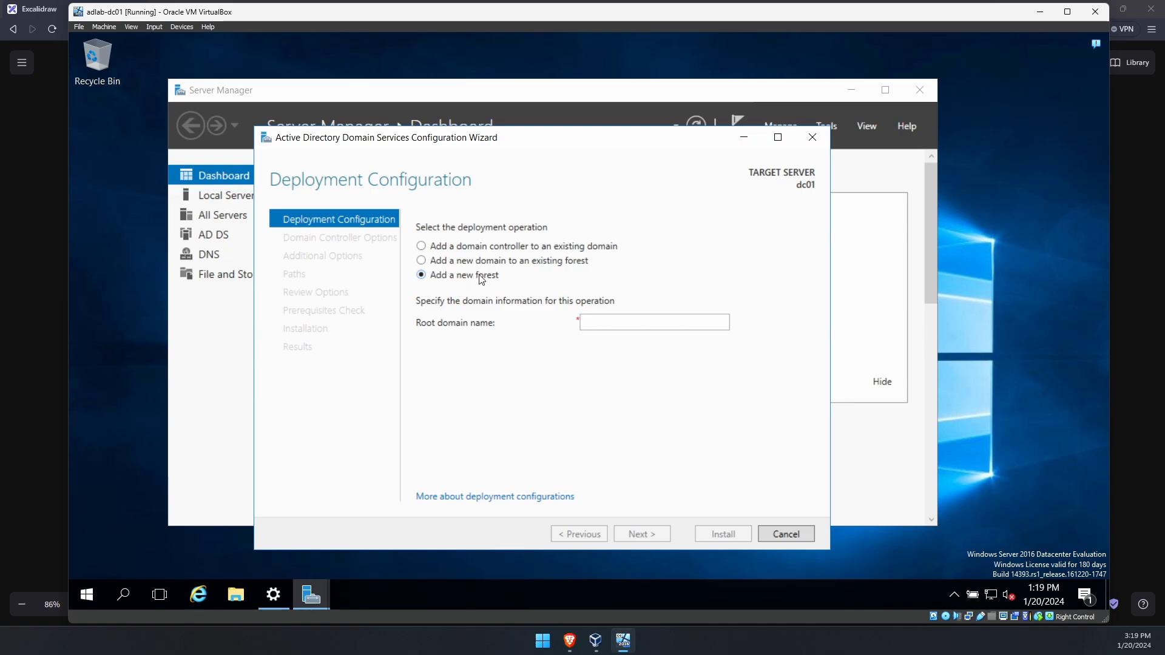
{"action": "left_click", "coordinate": [607, 324]}
{"action": "type", "text": "choi.local"}
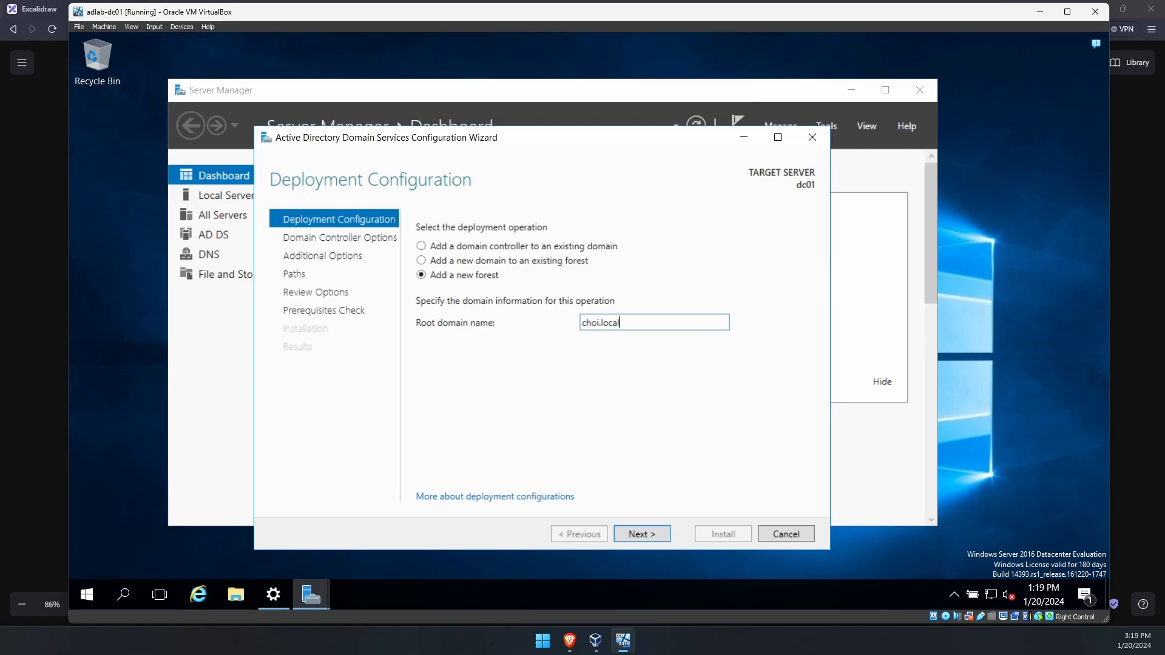
{"action": "key", "text": "ctrl+shift+Left"}
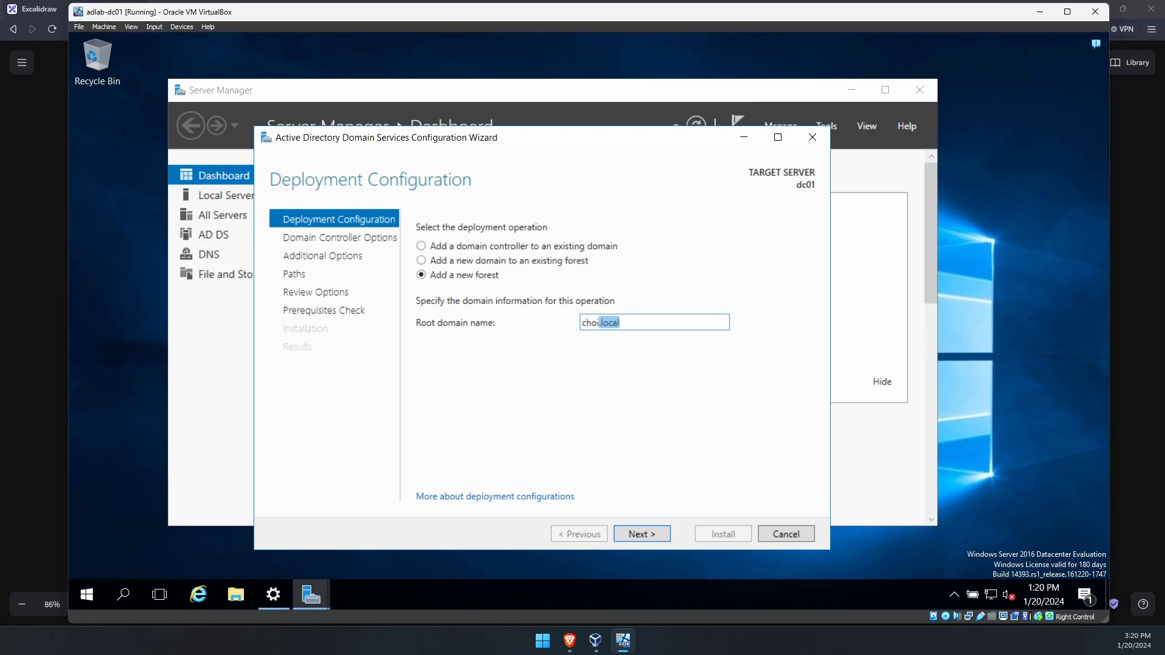
{"action": "key", "text": "End"}
{"action": "key", "text": "ctrl+a"}
{"action": "type", "text": "helloworld.xyz"}
{"action": "key", "text": "ctrl+a"}
{"action": "key", "text": "BackSpace"}
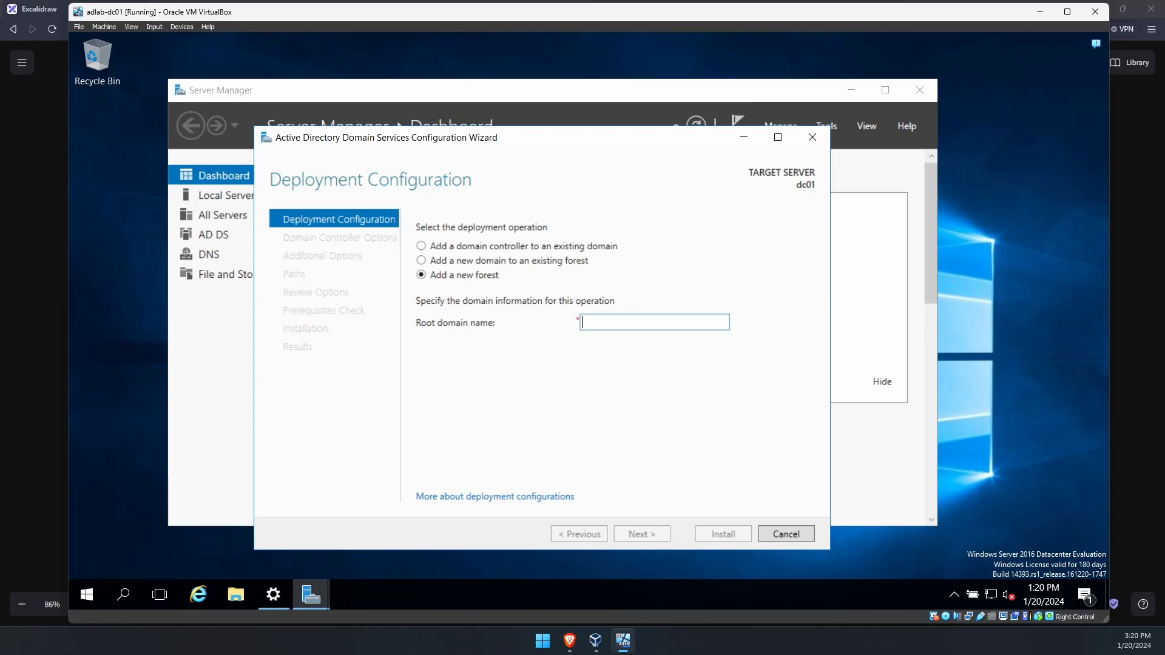
{"action": "type", "text": "choi.local"}
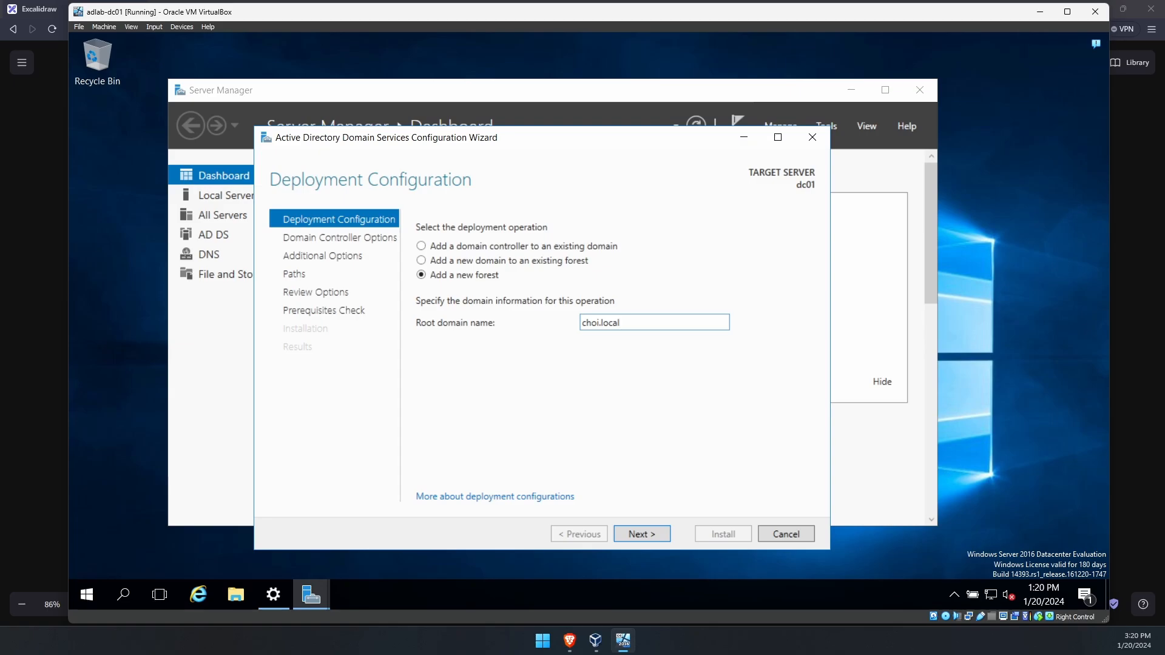
{"action": "left_click", "coordinate": [650, 535]}
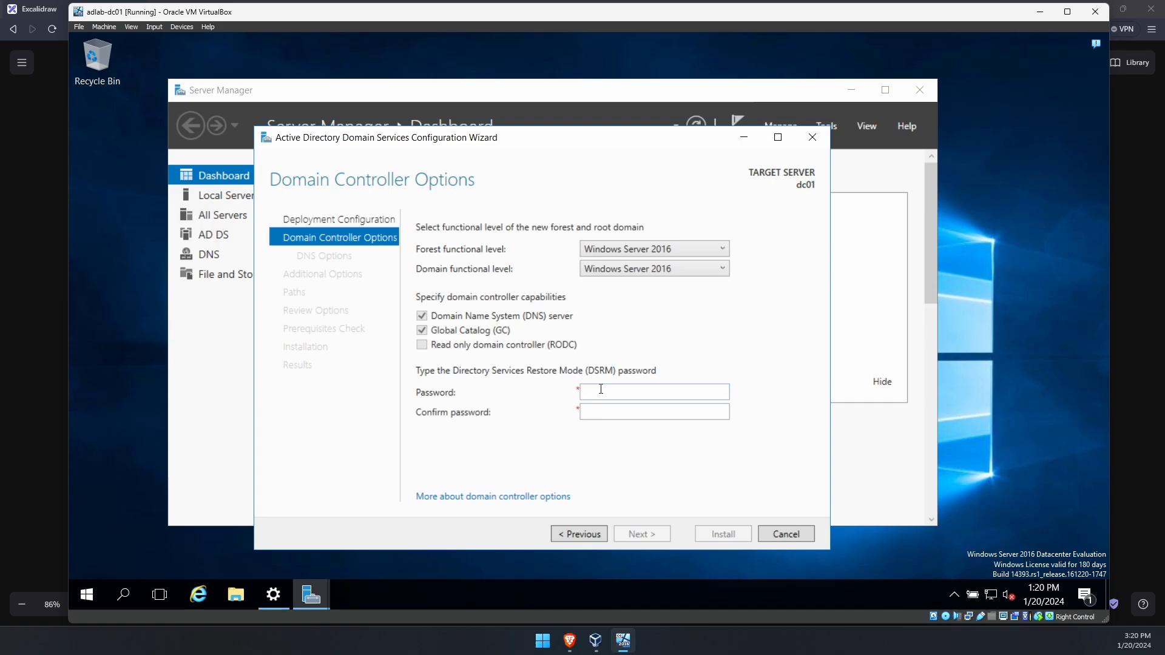
- Enter and confirm the DSRM password
{"action": "left_click", "coordinate": [586, 395]}
{"action": "type", "text": "••••••••••••"}
{"action": "key", "text": "Tab"}
{"action": "type", "text": "••••••••••••"}
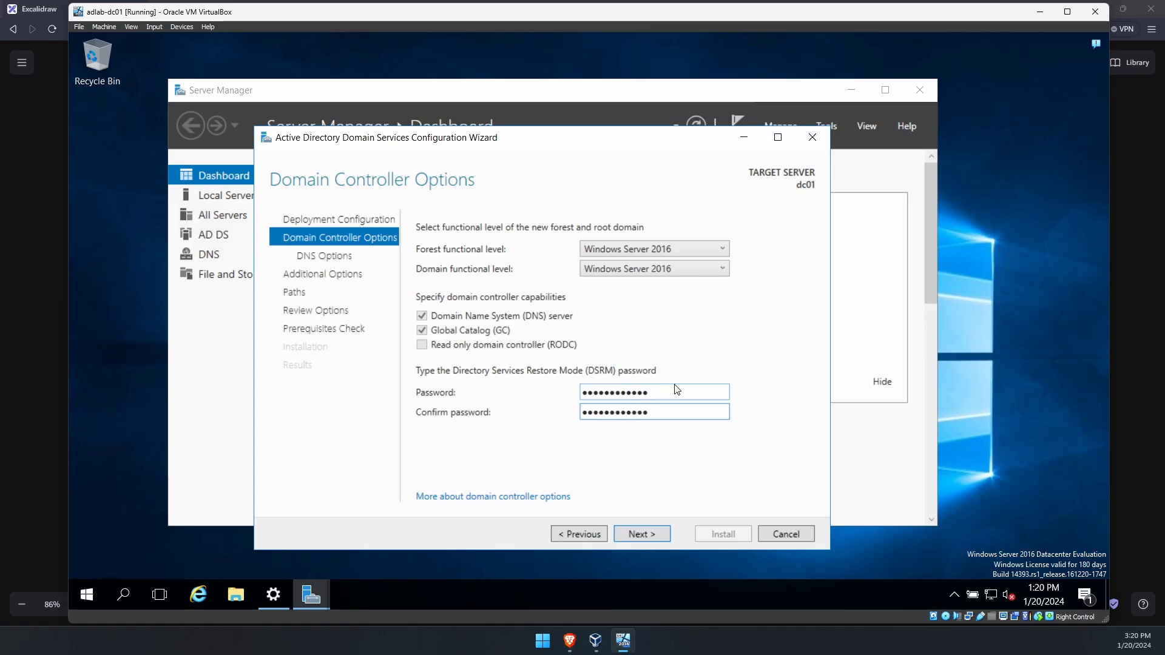
{"action": "left_click_drag", "start_coordinate": [669, 390], "coordinate": [501, 402]}
{"action": "left_click_drag", "start_coordinate": [648, 408], "coordinate": [515, 419]}
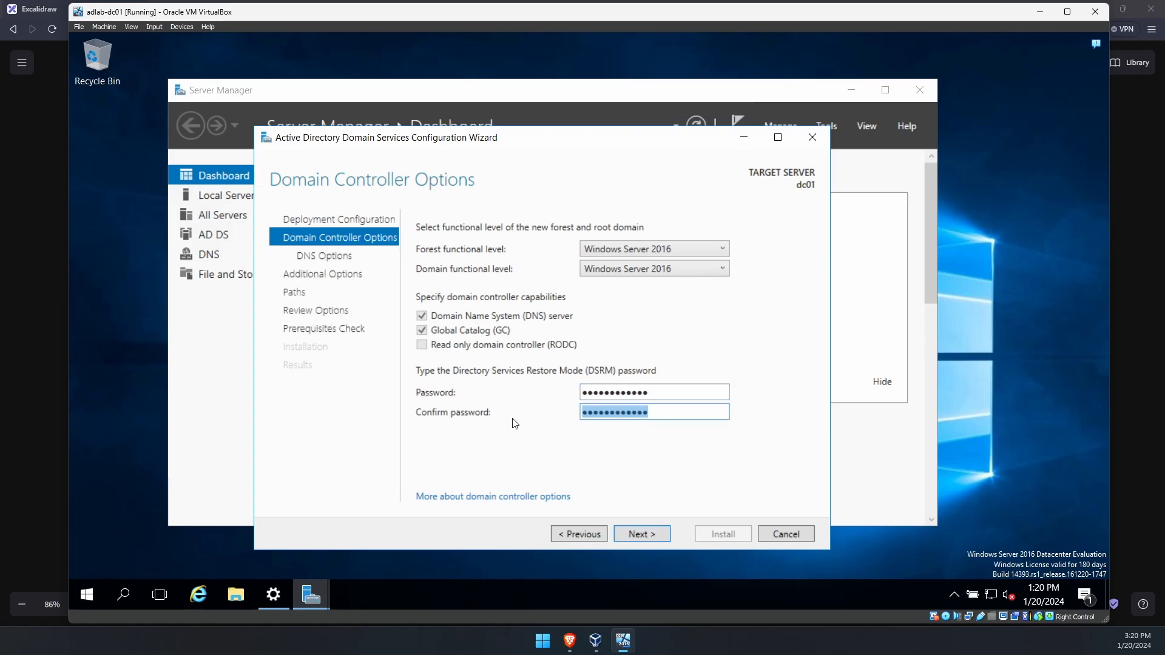
{"action": "left_click", "coordinate": [668, 409]}
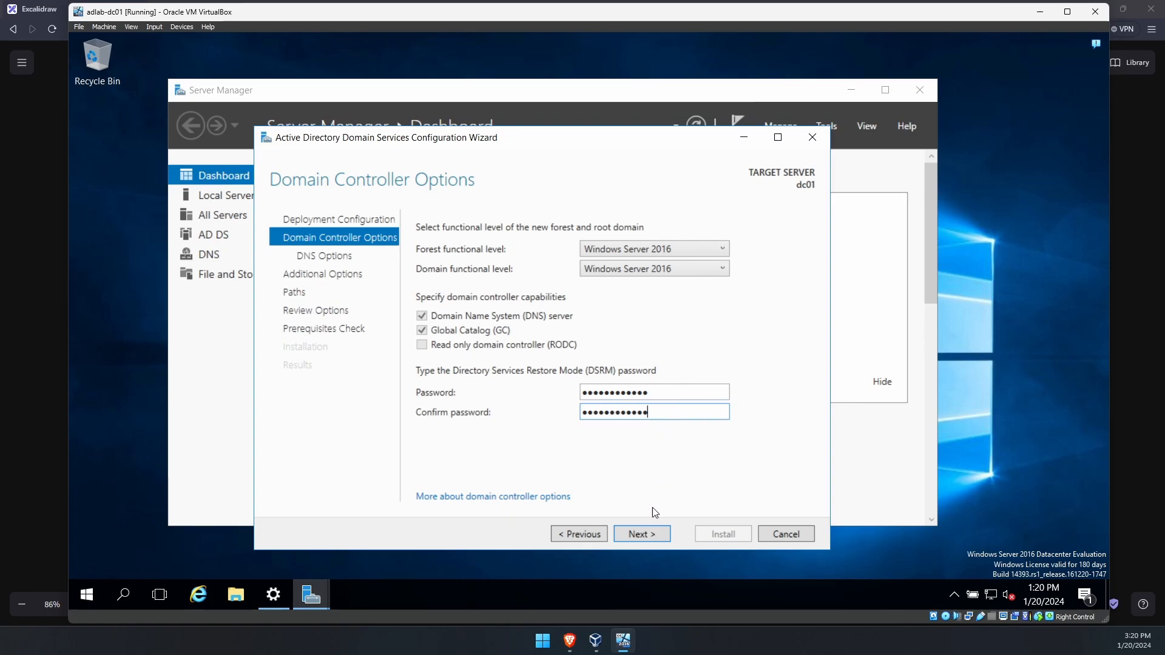
- Pass the DNS Options page and keep the NetBIOS domain name CHOI
{"action": "left_click", "coordinate": [646, 533]}
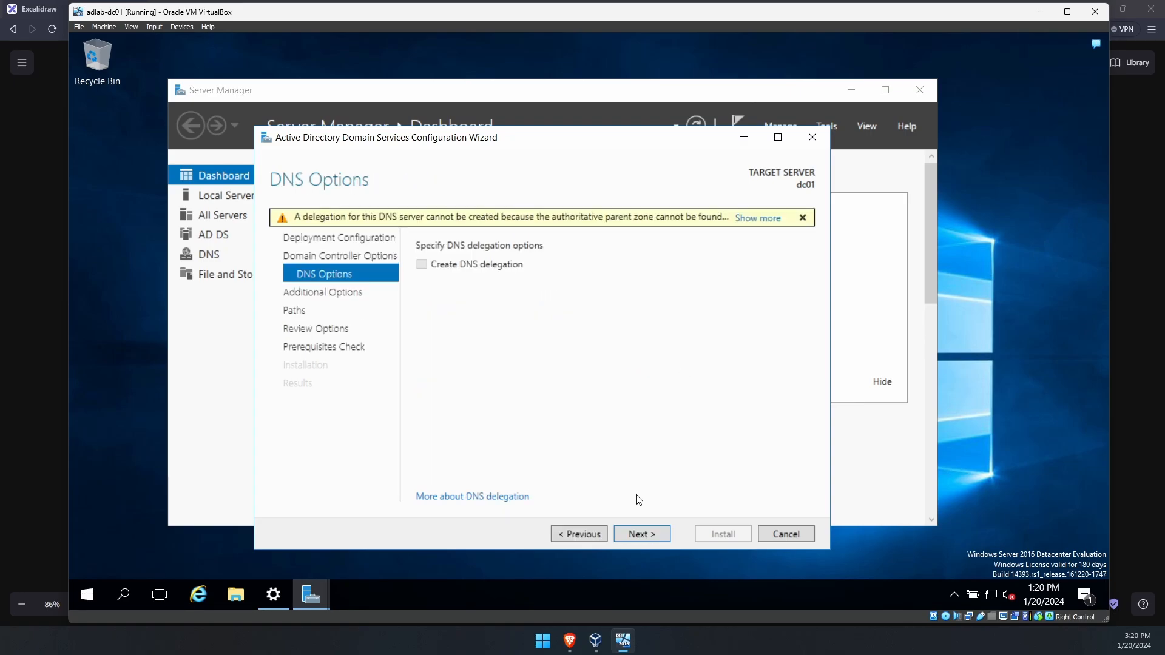
{"action": "left_click", "coordinate": [631, 537]}
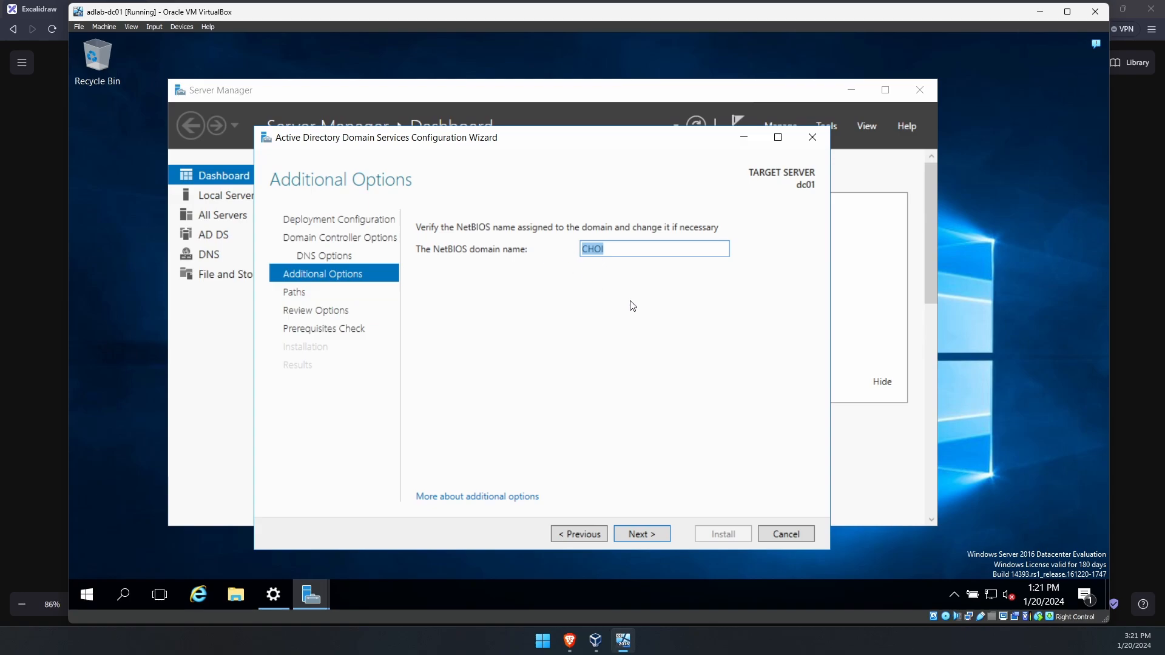
{"action": "left_click", "coordinate": [630, 253]}
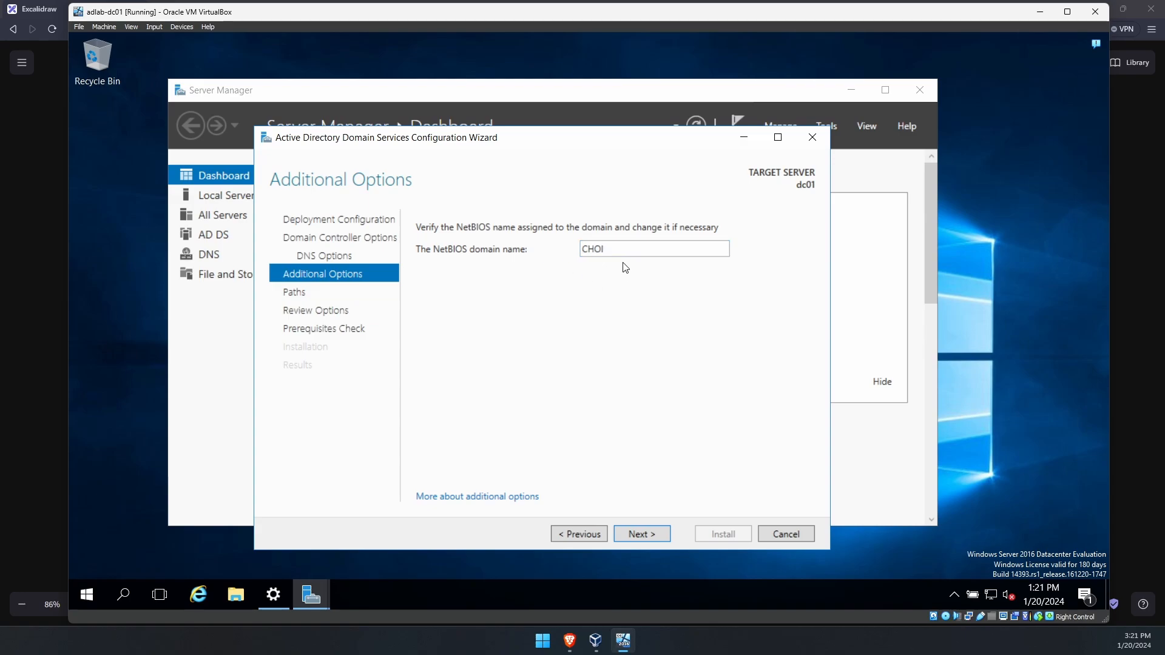
{"action": "double_click", "coordinate": [622, 251]}
{"action": "left_click", "coordinate": [546, 282]}
{"action": "double_click", "coordinate": [597, 250]}
{"action": "left_click", "coordinate": [582, 309]}
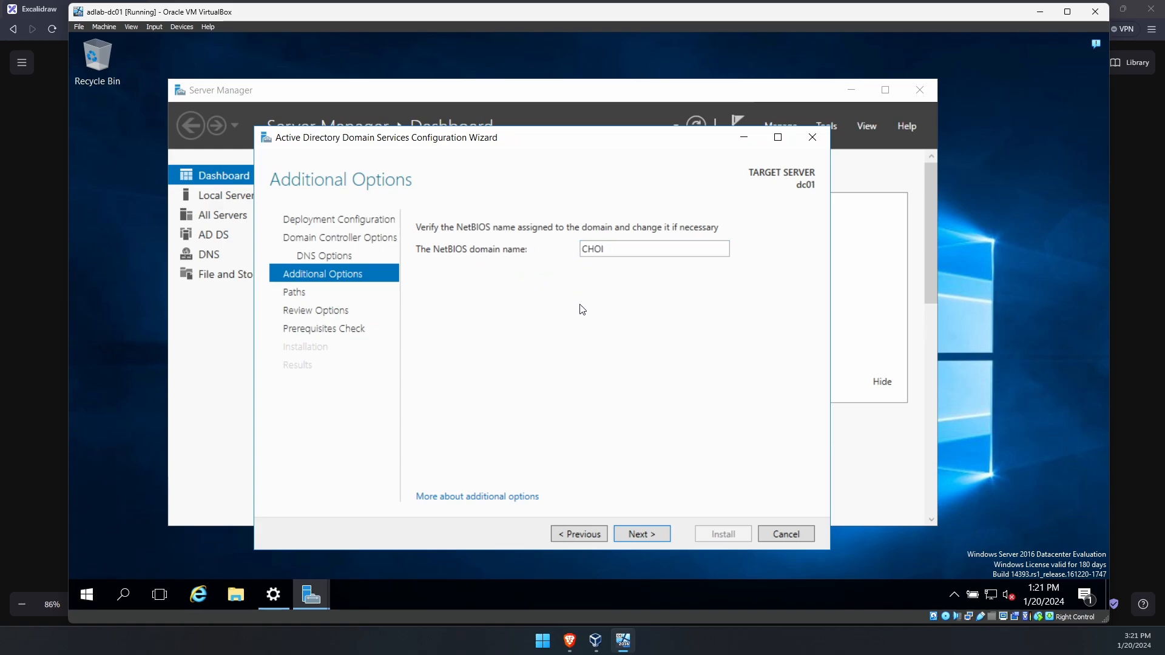
{"action": "left_click", "coordinate": [641, 535]}
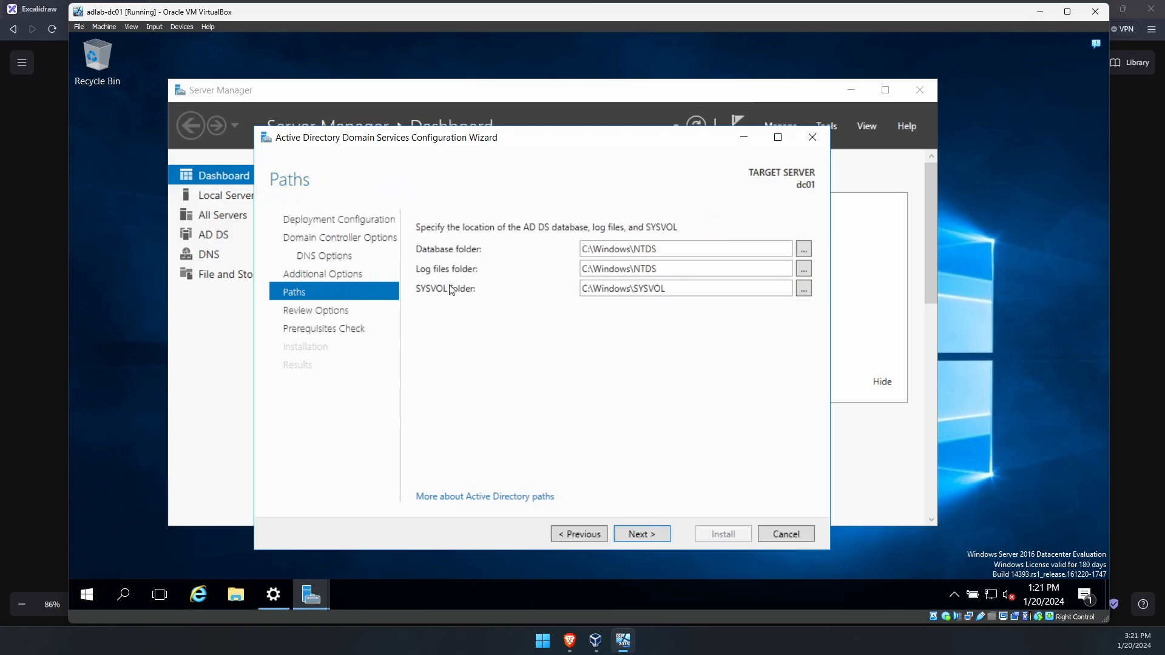
- Accept the default paths, pass the prerequisites check, and install the domain controller
{"action": "left_click", "coordinate": [642, 534]}
{"action": "left_click", "coordinate": [653, 535]}
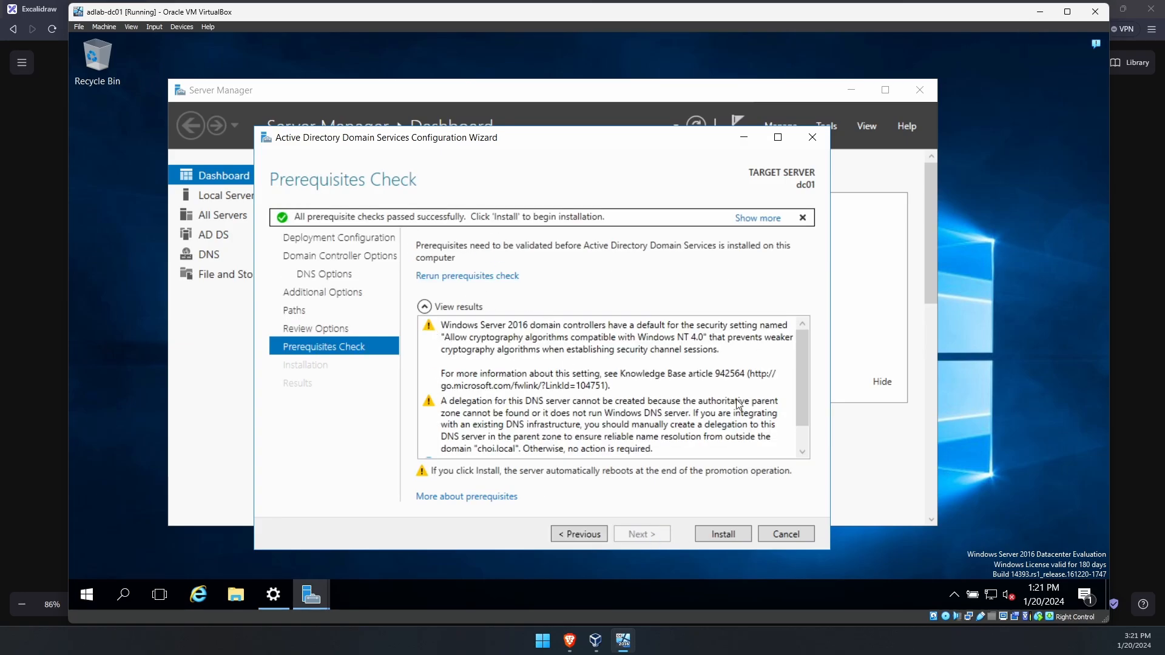
{"action": "scroll", "coordinate": [802, 373], "scroll_direction": "down", "scroll_amount": 3}
{"action": "scroll", "coordinate": [802, 373], "scroll_direction": "up", "scroll_amount": 3}
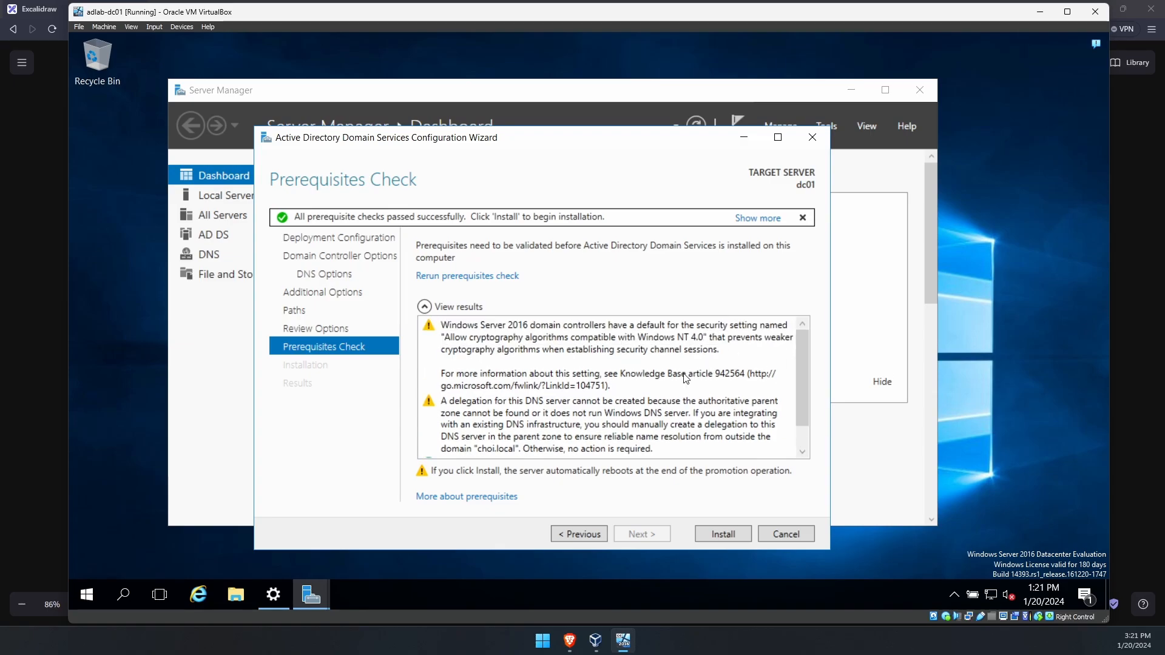
{"action": "left_click", "coordinate": [707, 533]}
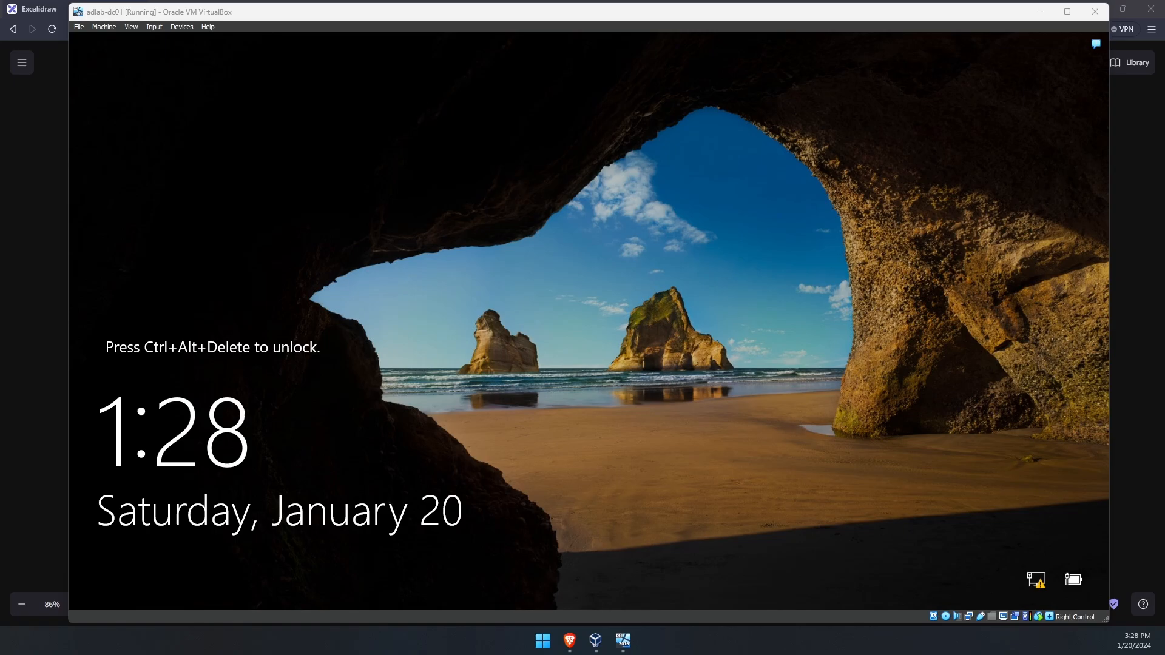
- Send Ctrl-Alt-Del to dc01 and sign in as the CHOI Administrator with the account password
{"action": "left_click", "coordinate": [154, 27]}
{"action": "mouse_move", "coordinate": [254, 38]}
{"action": "left_click", "coordinate": [323, 66]}
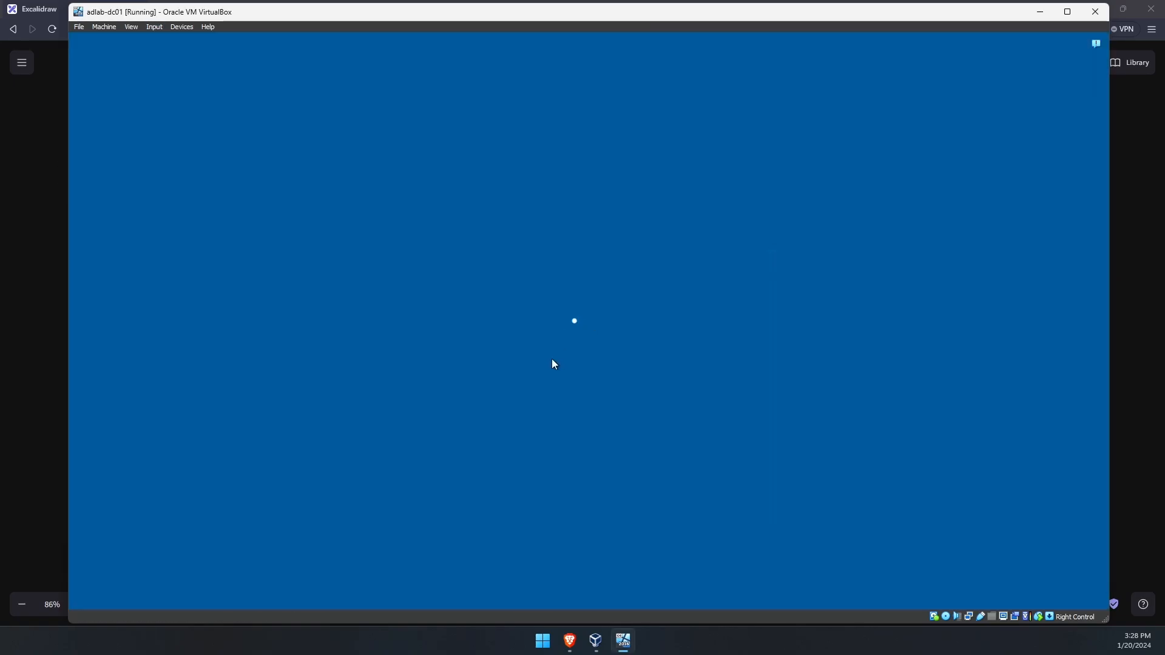
{"action": "type", "text": "P"}
{"action": "key", "text": "BackSpace"}
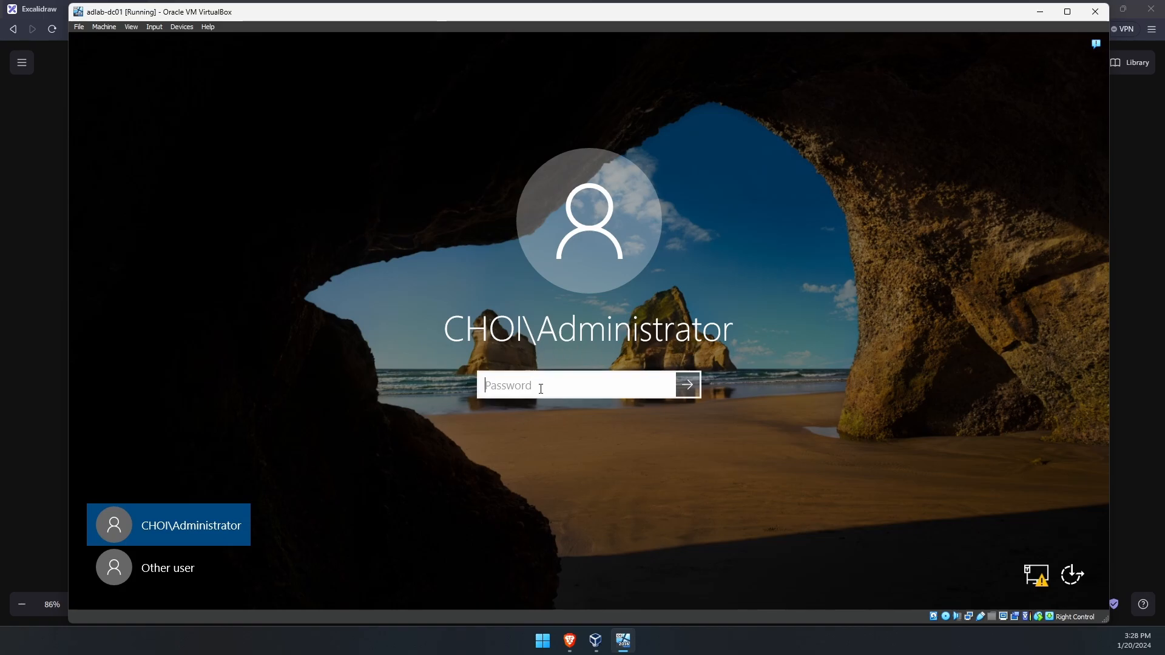
{"action": "type", "text": "P@$$w0rd!"}
{"action": "key", "text": "Return"}
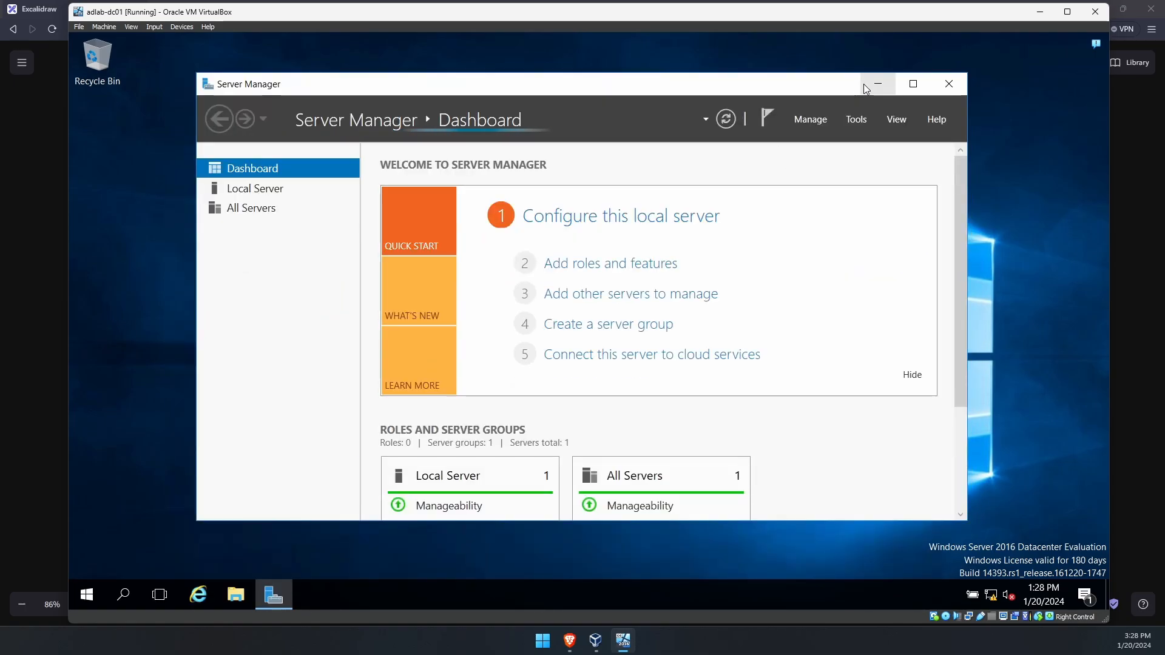
- Launch Windows PowerShell and run get-addomain, highlighting the Forest choi.local line
{"action": "left_click", "coordinate": [87, 595]}
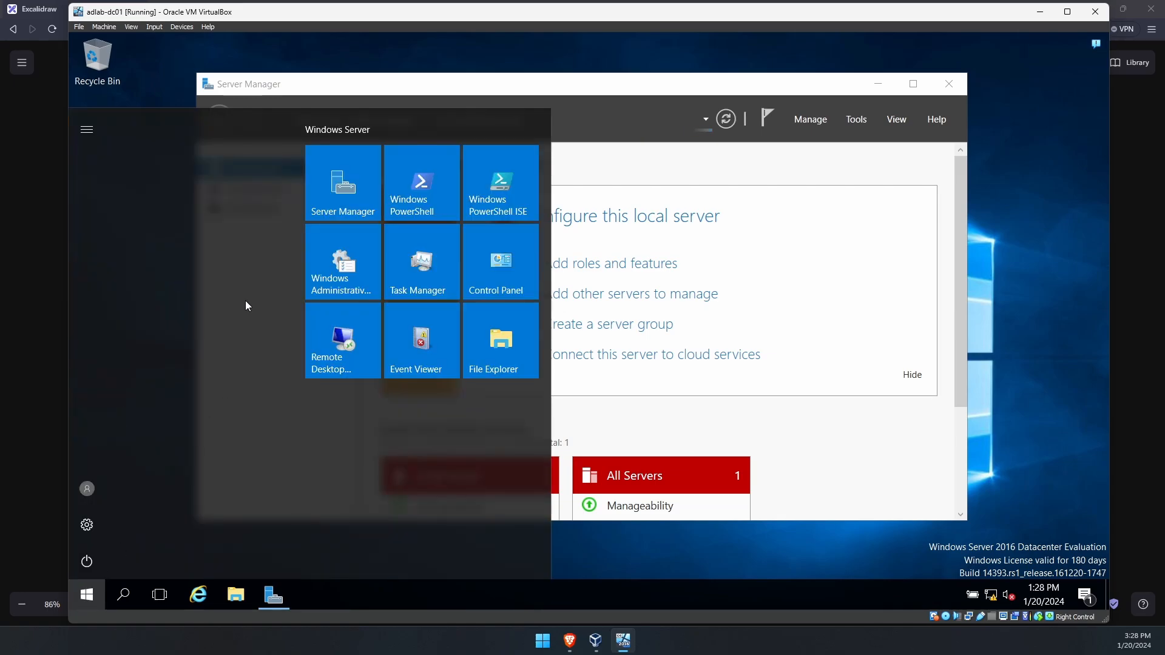
{"action": "left_click", "coordinate": [423, 189]}
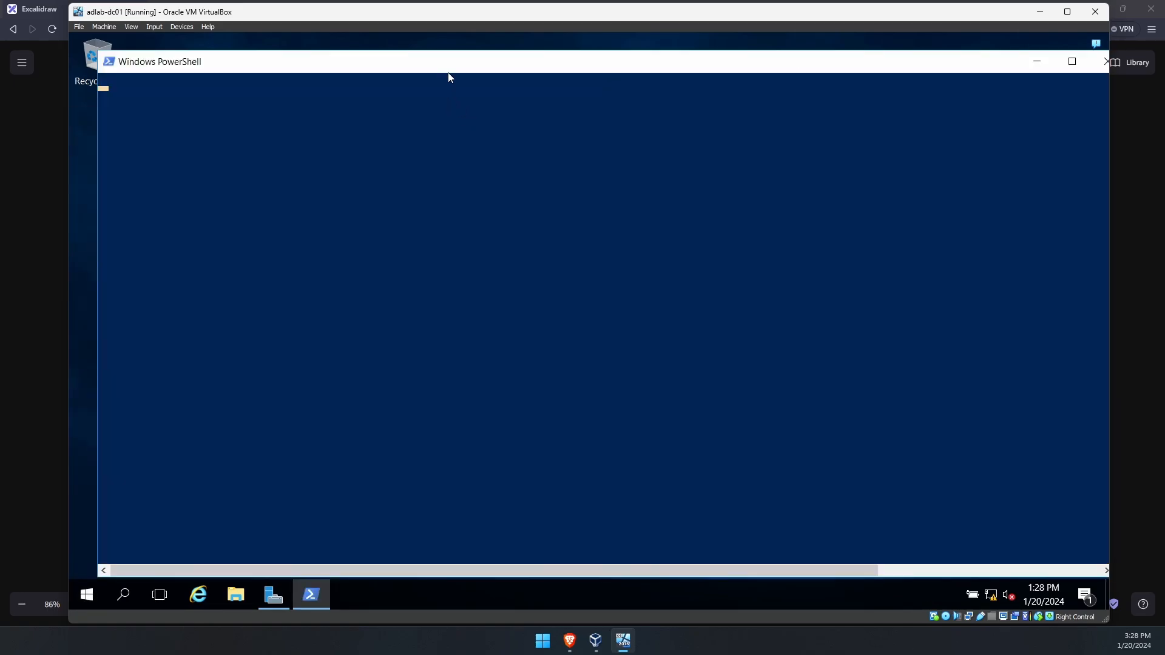
{"action": "left_click", "coordinate": [403, 206]}
{"action": "key", "text": "Return"}
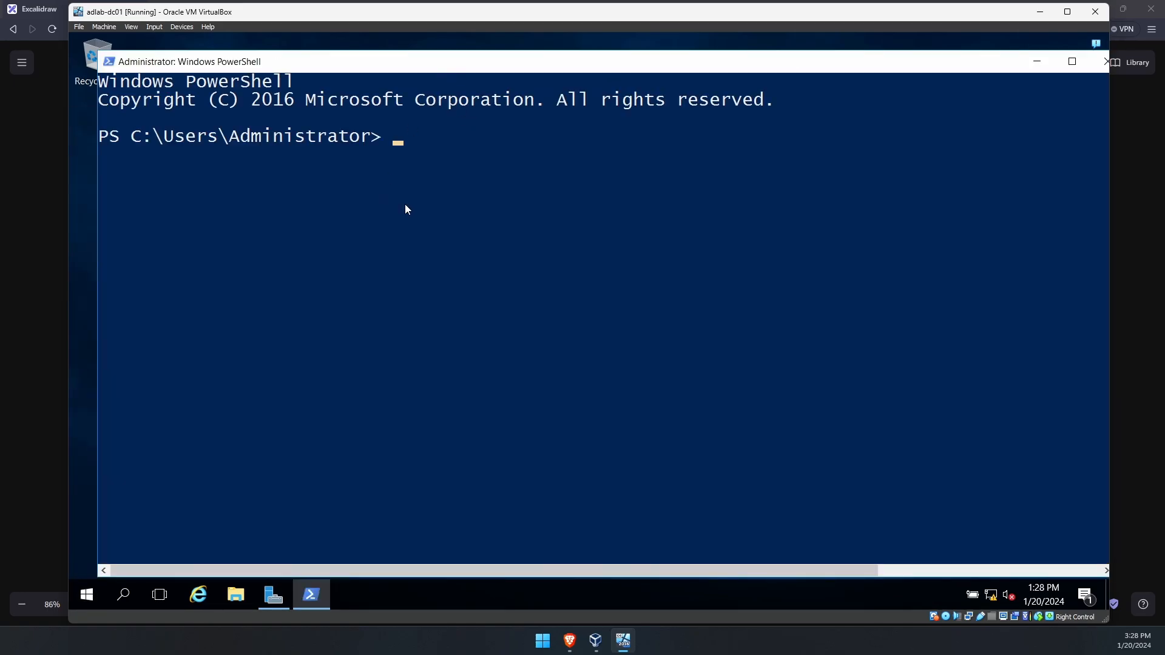
{"action": "key", "text": "Return"}
{"action": "type", "text": "get-addomain"}
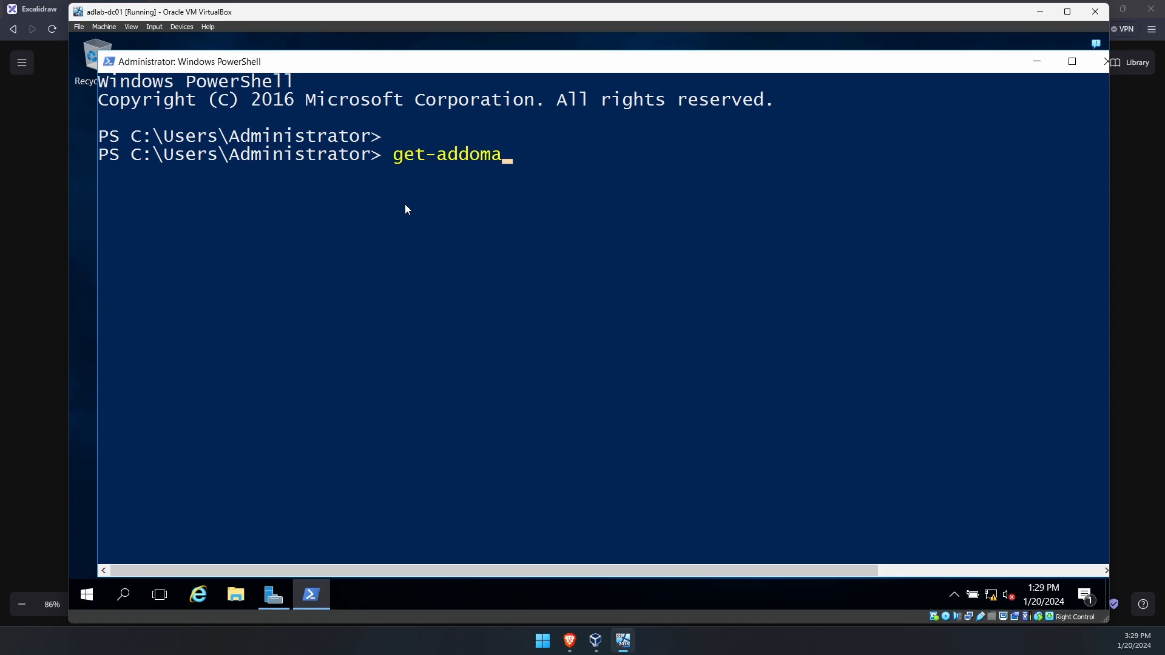
{"action": "scroll", "coordinate": [405, 204], "scroll_direction": "up", "scroll_amount": 4}
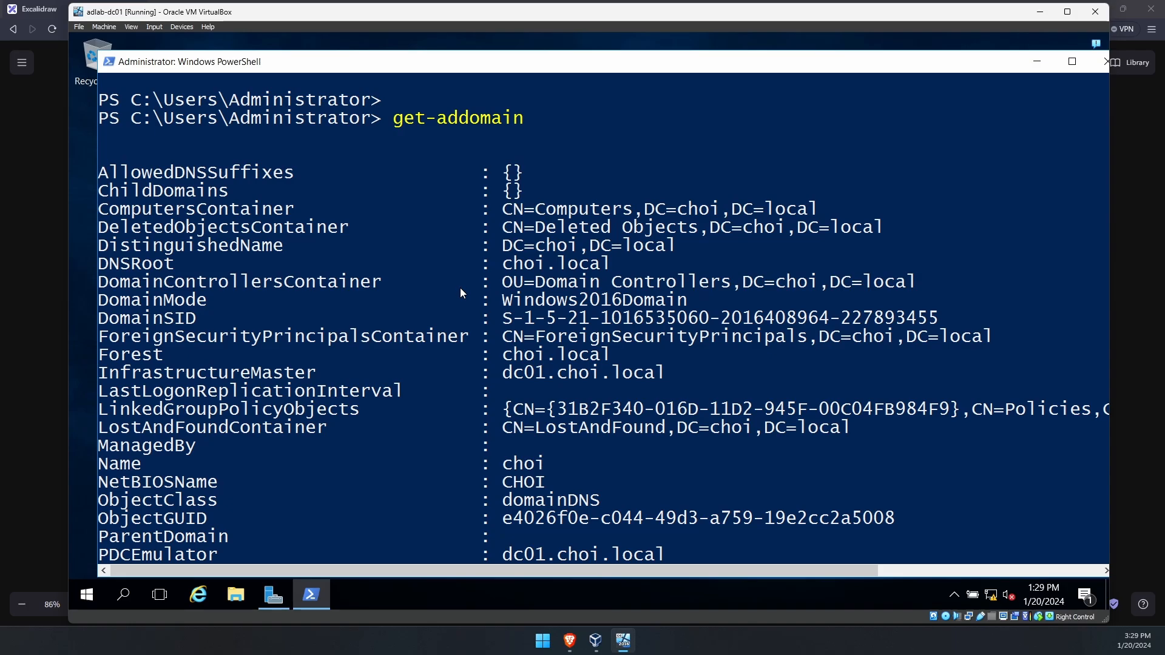
{"action": "left_click_drag", "start_coordinate": [100, 357], "coordinate": [609, 364]}
{"action": "right_click", "coordinate": [592, 380]}
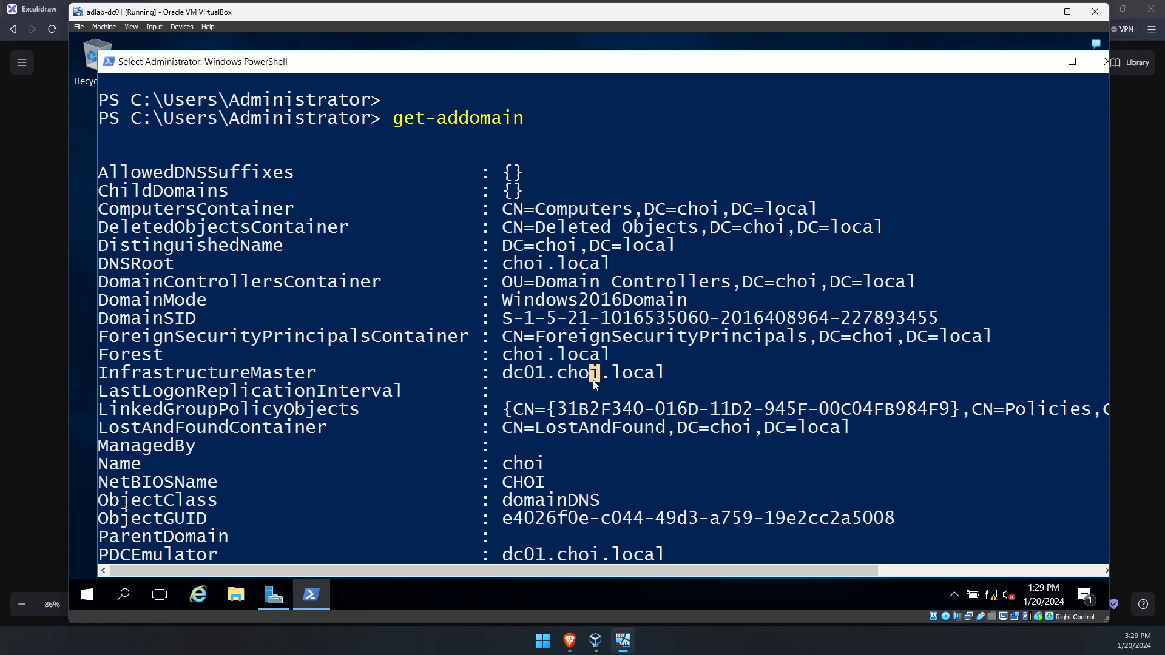
{"action": "scroll", "coordinate": [592, 380], "scroll_direction": "down", "scroll_amount": 4}
- Run get-adcomputer with Filter * and highlight DC01's DNS host name line
{"action": "type", "text": "get-adcomputer"}
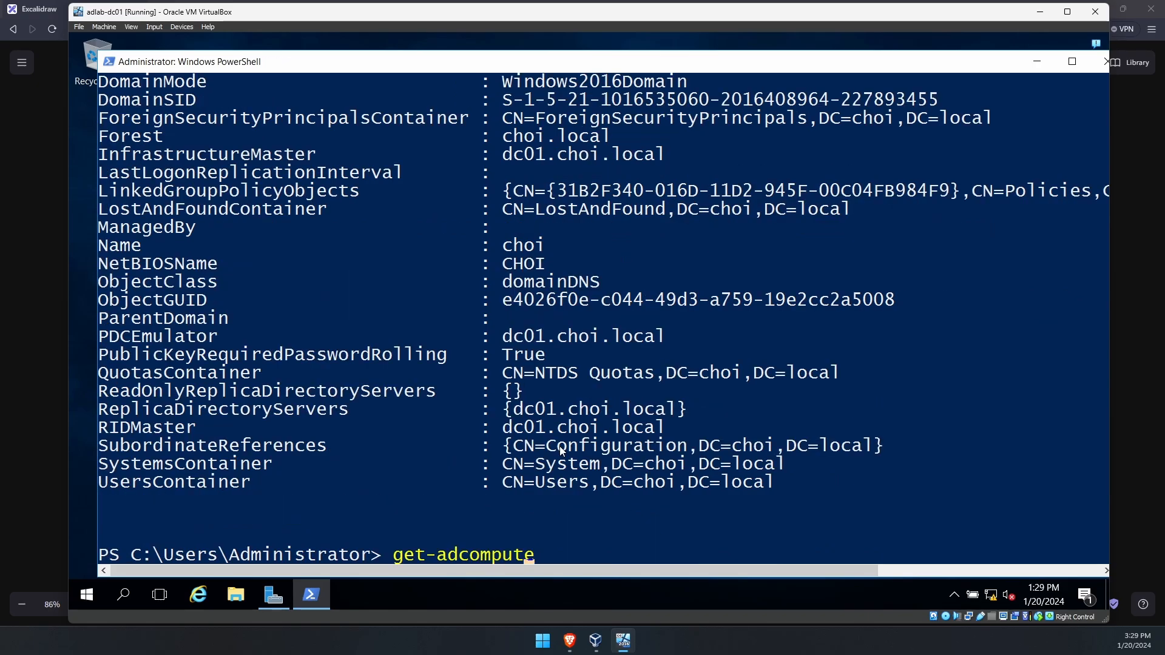
{"action": "key", "text": "Return"}
{"action": "type", "text": "*"}
{"action": "key", "text": "Return"}
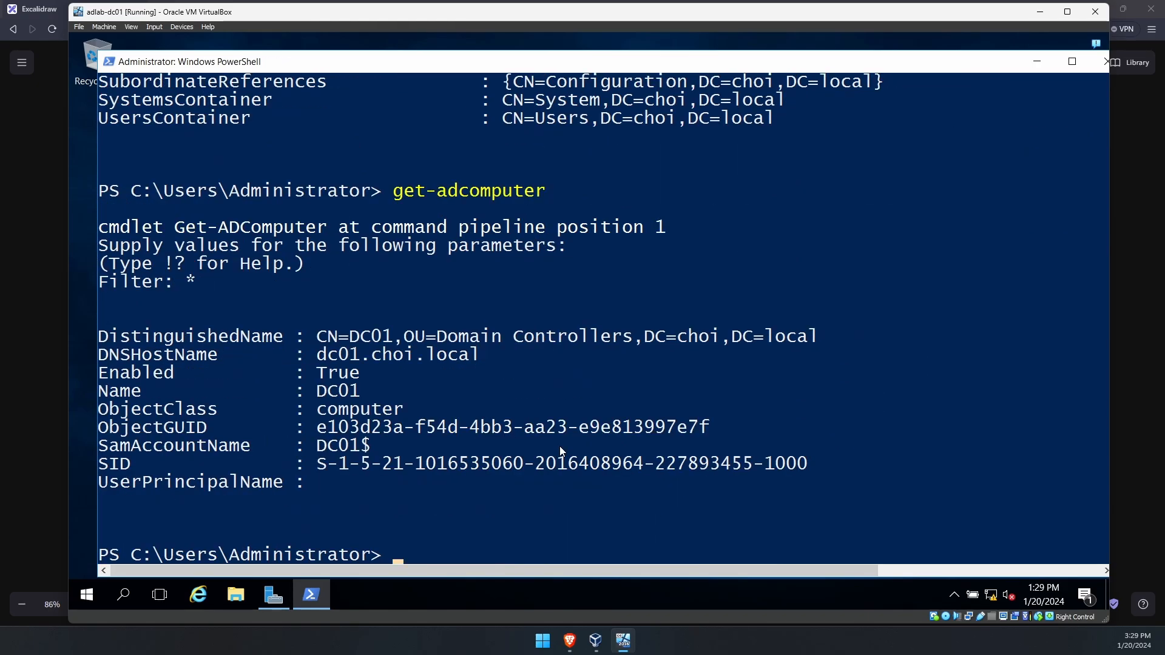
{"action": "left_click_drag", "start_coordinate": [99, 355], "coordinate": [479, 359]}
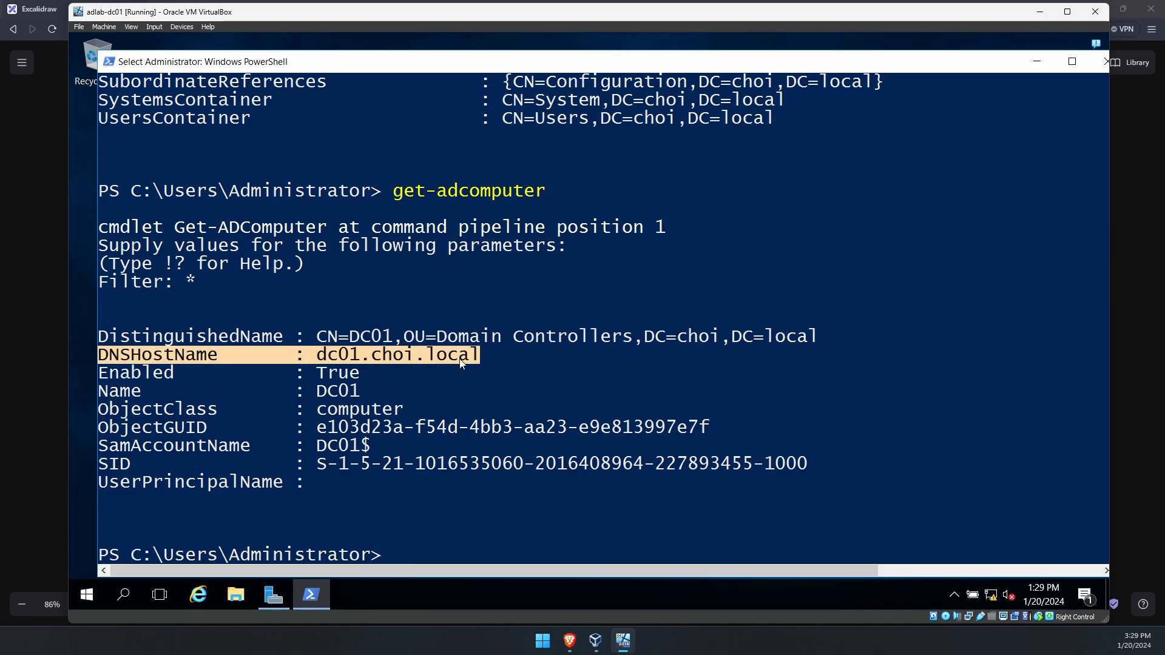
{"action": "right_click", "coordinate": [642, 491]}
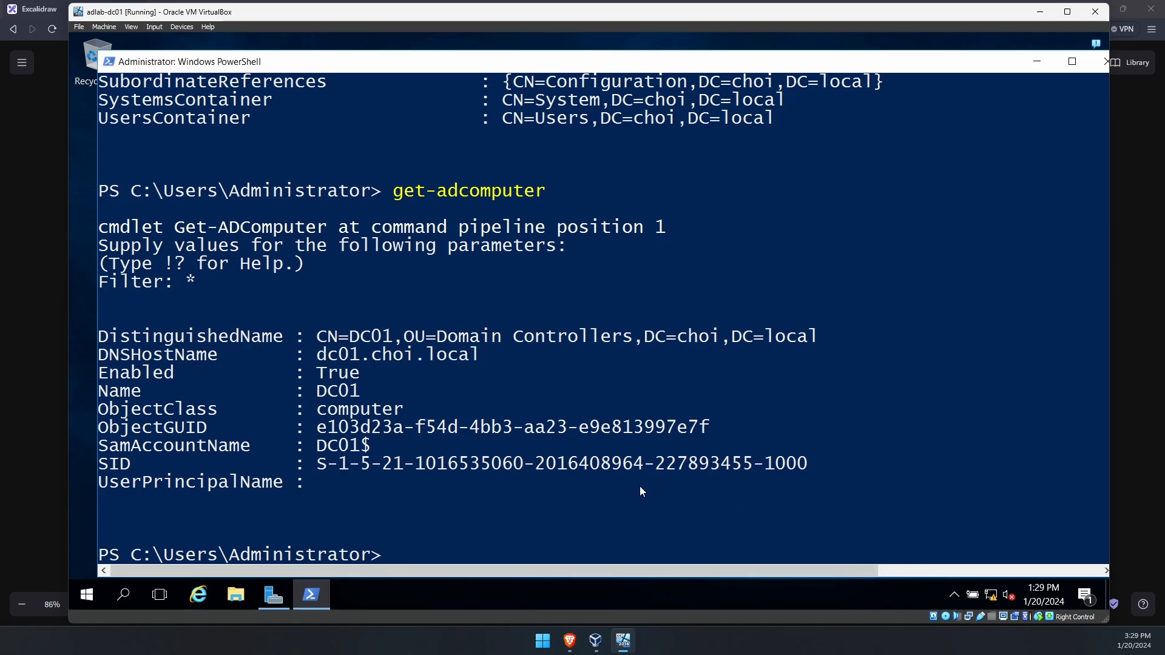
- Run ipconfig /all and check IPv4 address 10.0.2.10, gateway 10.0.2.1 and DNS servers
{"action": "type", "text": "ipconfig /all"}
{"action": "key", "text": "Return"}
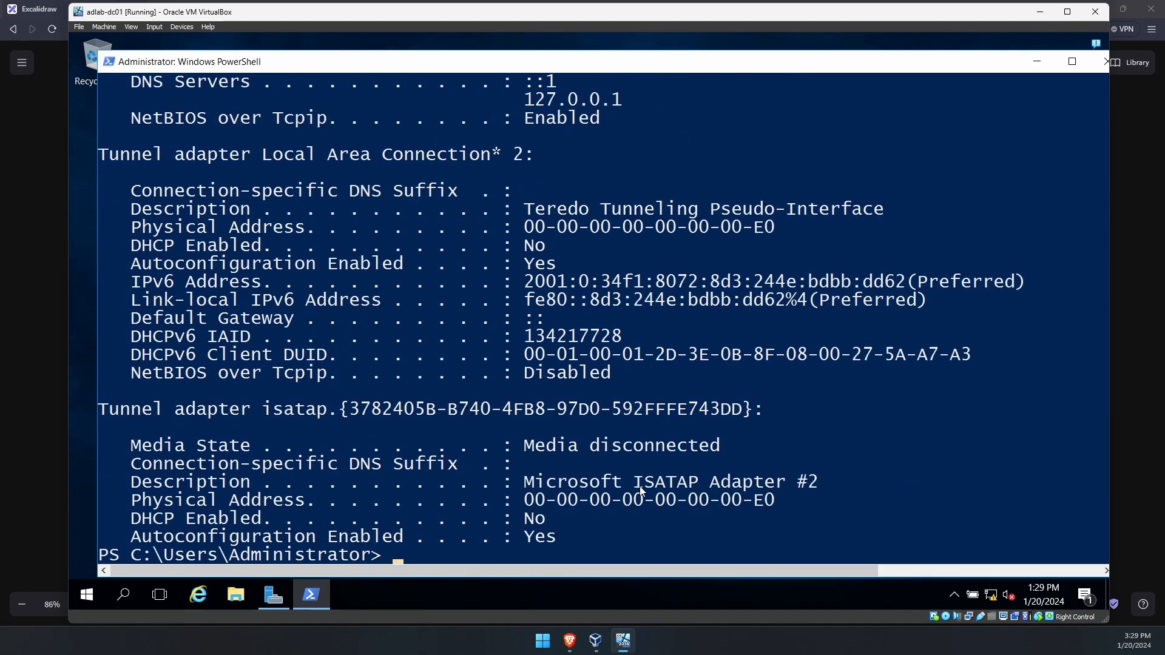
{"action": "scroll", "coordinate": [626, 483], "scroll_direction": "up", "scroll_amount": 7}
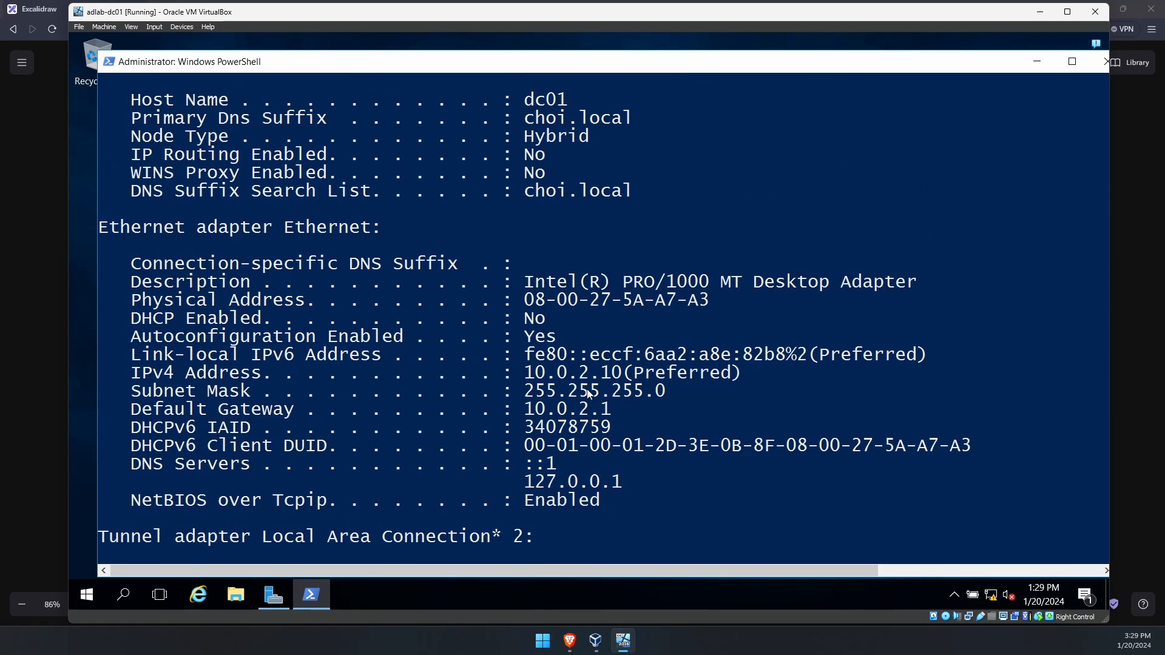
{"action": "left_click_drag", "start_coordinate": [523, 371], "coordinate": [649, 372]}
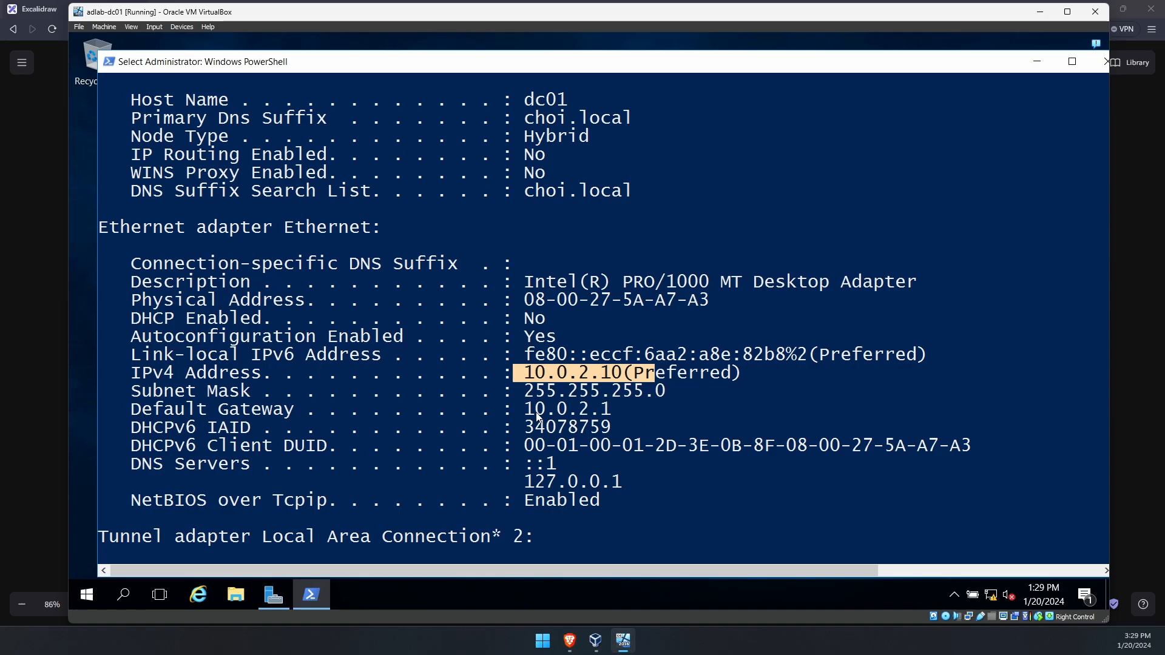
{"action": "left_click", "coordinate": [531, 410]}
{"action": "left_click_drag", "start_coordinate": [532, 409], "coordinate": [608, 415]}
{"action": "left_click", "coordinate": [606, 427]}
{"action": "left_click_drag", "start_coordinate": [616, 500], "coordinate": [516, 424]}
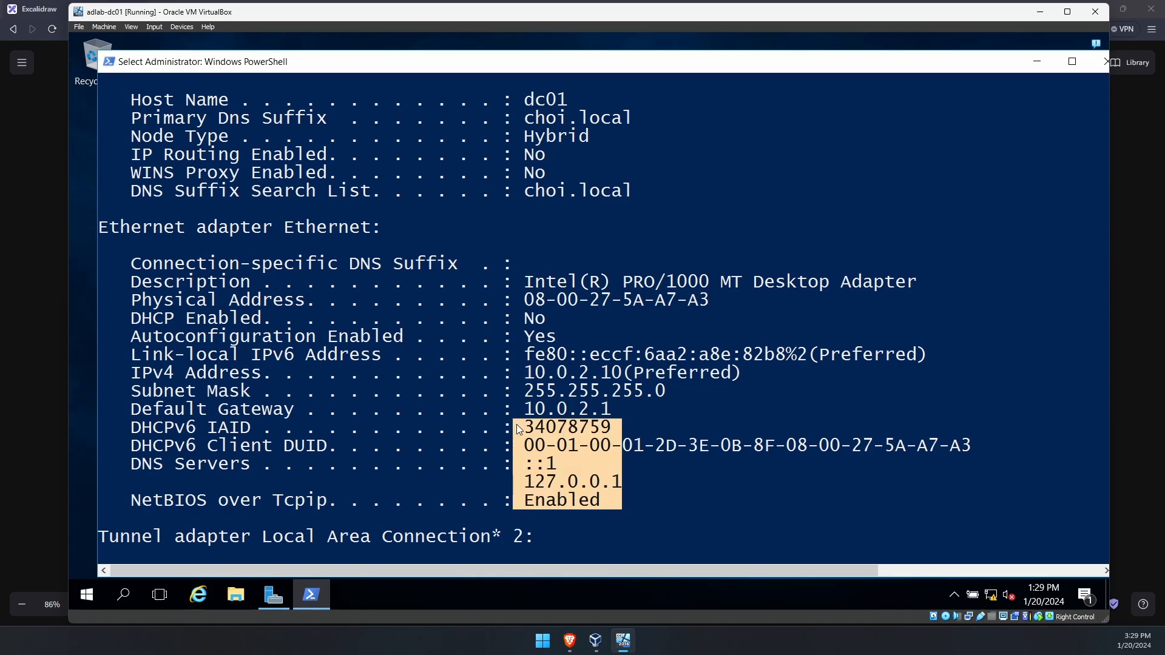
{"action": "left_click", "coordinate": [516, 426]}
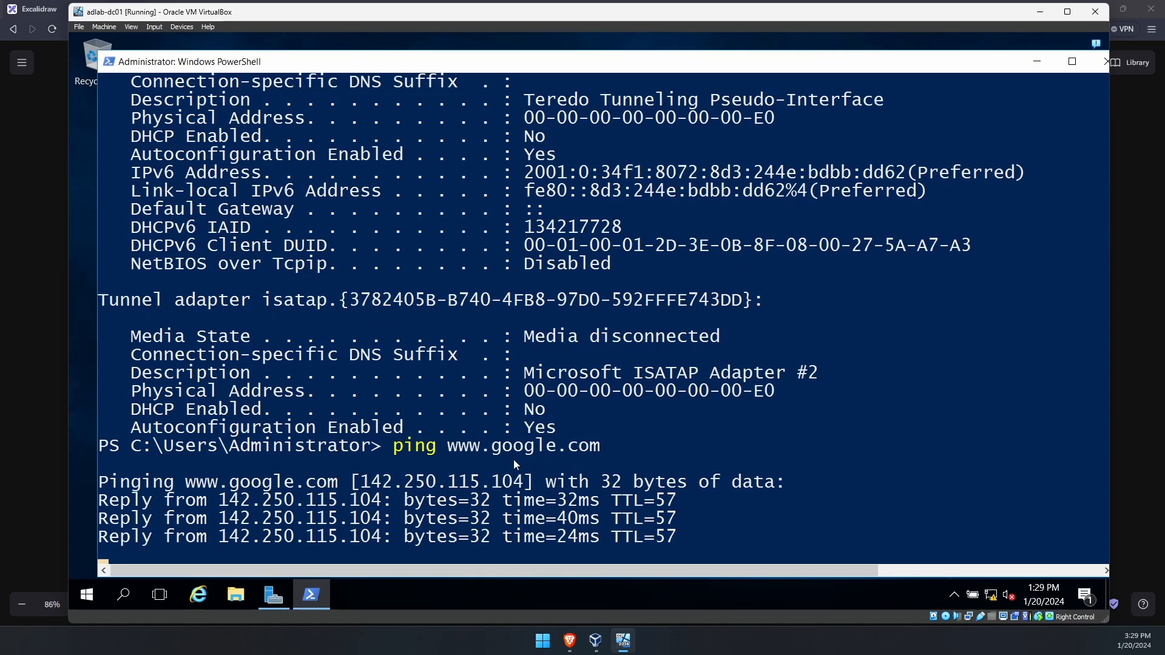
{"action": "key", "text": "ctrl+c"}
{"action": "left_click_drag", "start_coordinate": [395, 339], "coordinate": [666, 438]}
{"action": "type", "text": "d"}
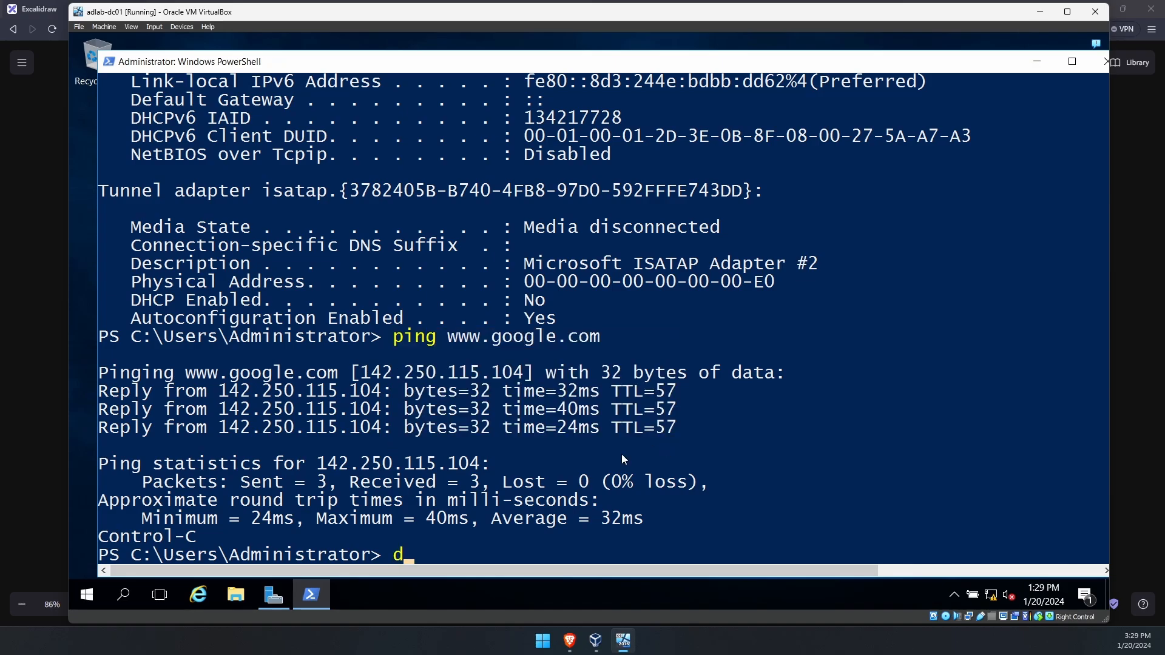
{"action": "key", "text": "BackSpace"}
{"action": "type", "text": "nhsloo"}
{"action": "key", "text": "BackSpace"}
{"action": "key", "text": "BackSpace"}
{"action": "key", "text": "BackSpace"}
{"action": "key", "text": "BackSpace"}
{"action": "key", "text": "BackSpace"}
{"action": "type", "text": "slookup dc01.choi.local"}
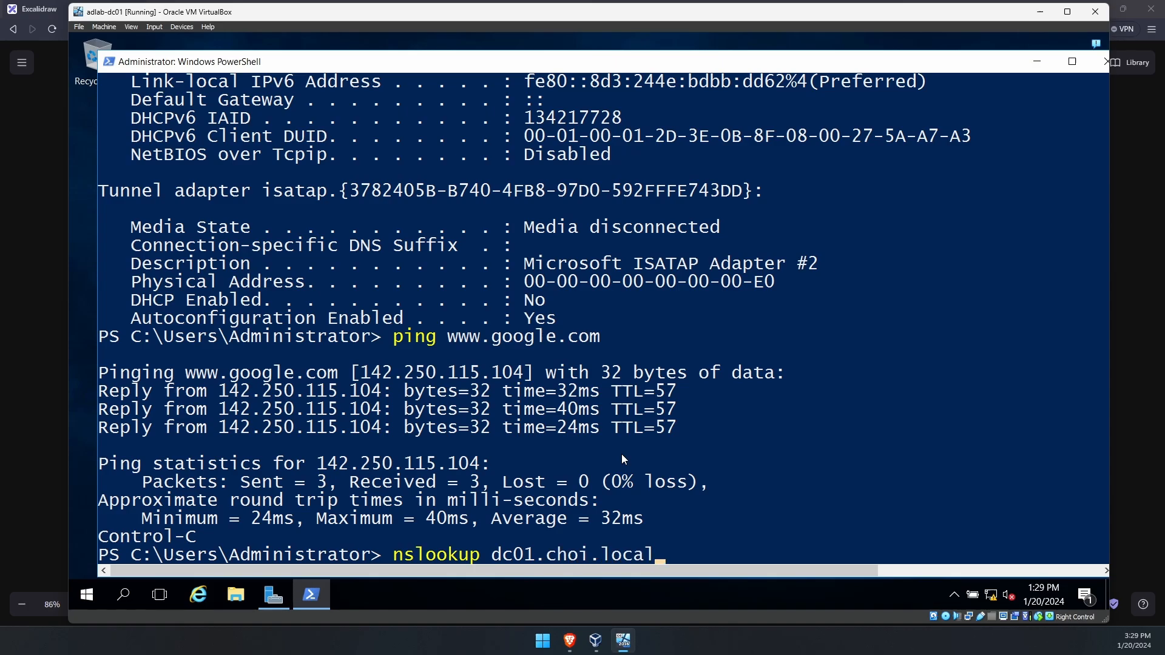
{"action": "key", "text": "Return"}
{"action": "left_click", "coordinate": [649, 428]}
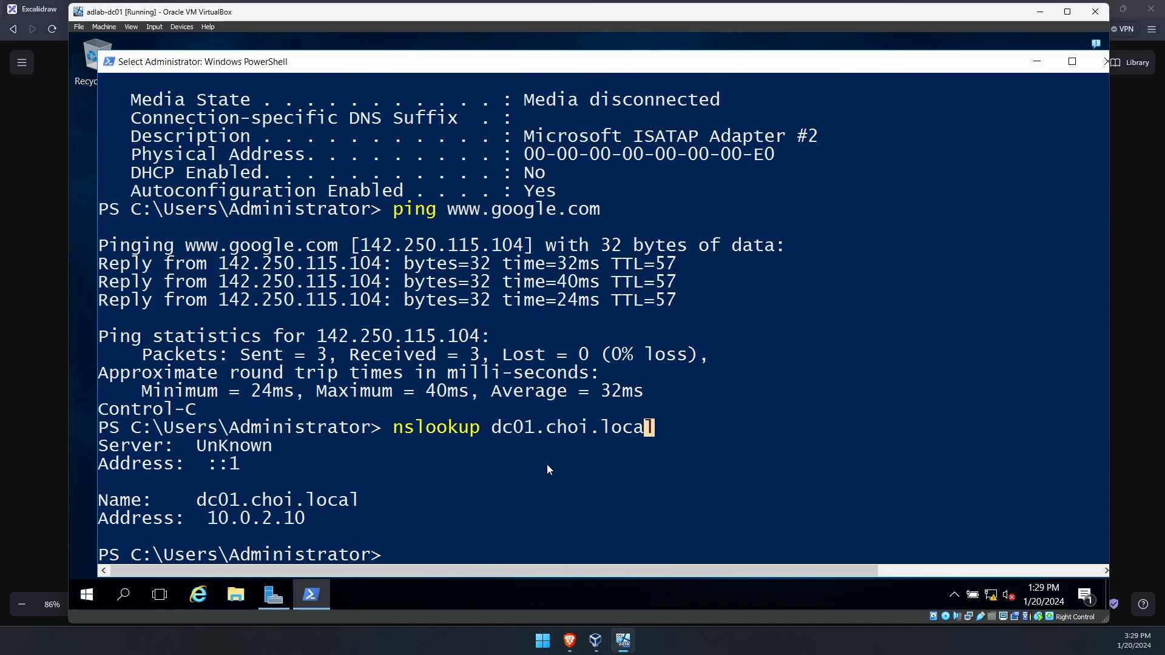
{"action": "left_click_drag", "start_coordinate": [394, 428], "coordinate": [644, 432]}
{"action": "left_click", "coordinate": [618, 450]}
{"action": "left_click_drag", "start_coordinate": [496, 430], "coordinate": [654, 429]}
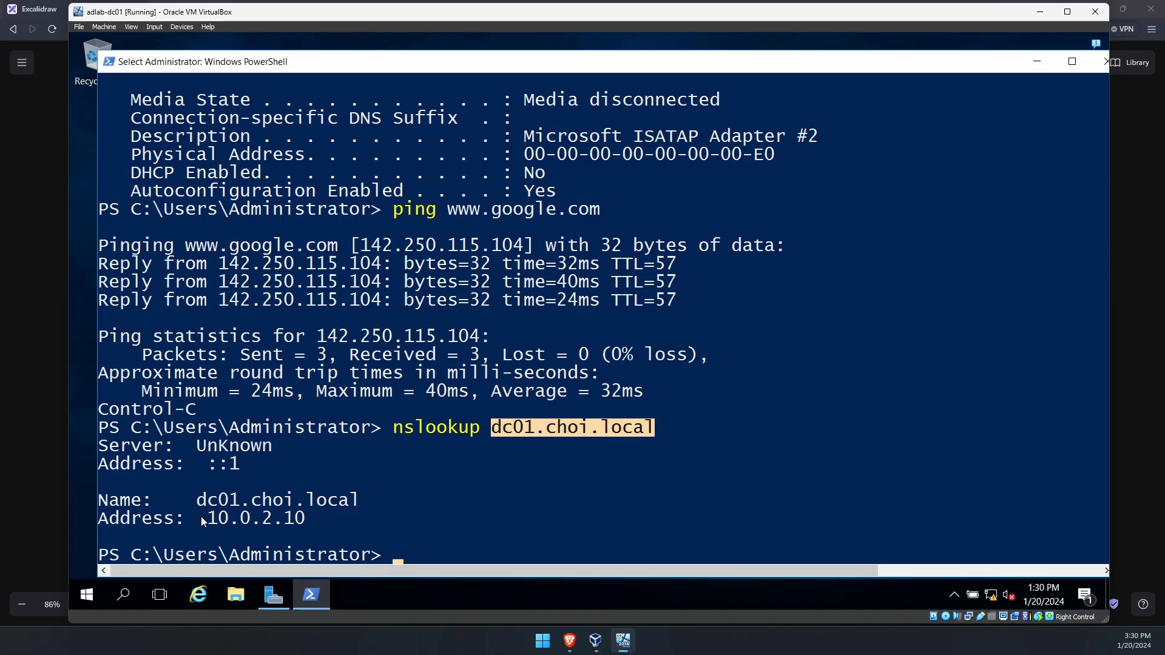
{"action": "left_click_drag", "start_coordinate": [209, 517], "coordinate": [324, 516]}
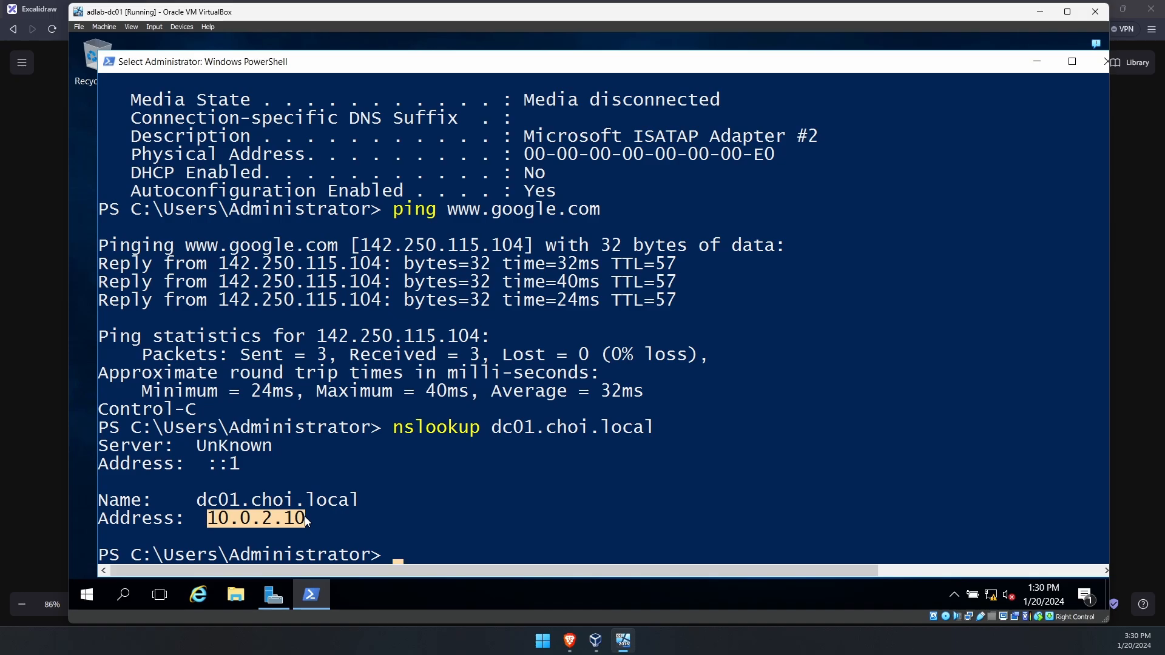
{"action": "left_click", "coordinate": [432, 470]}
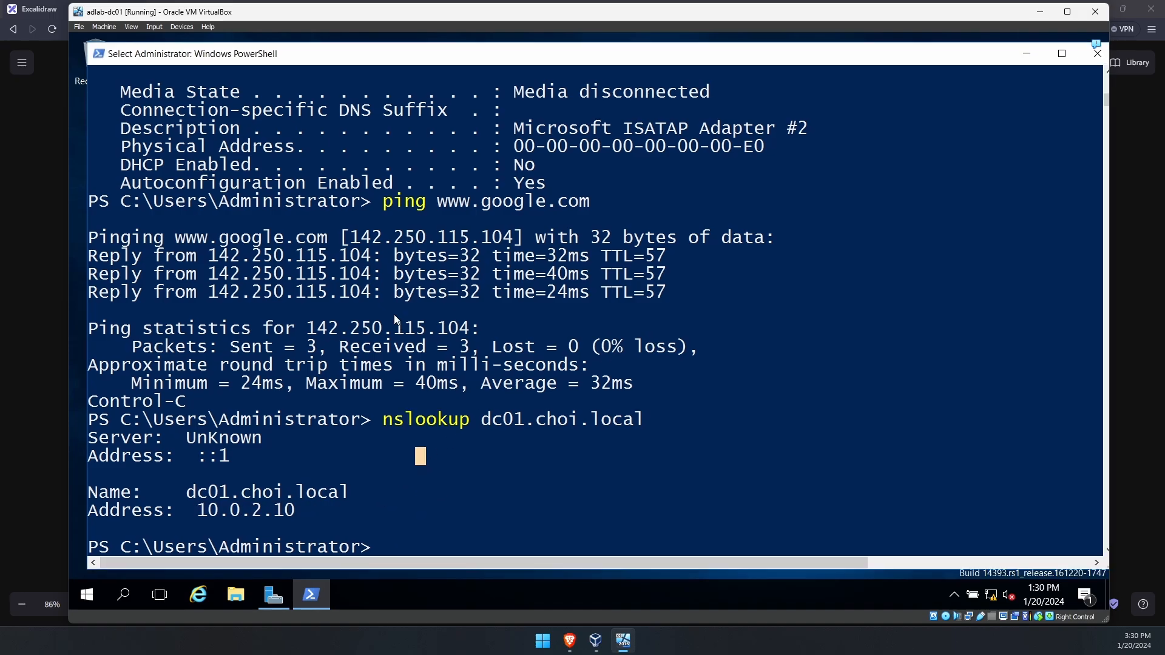
- In the Excalidraw lab diagram, nudge the DC01 10.0.2.10 and CA01 10.0.2.11 labels into alignment
{"action": "left_click", "coordinate": [35, 286]}
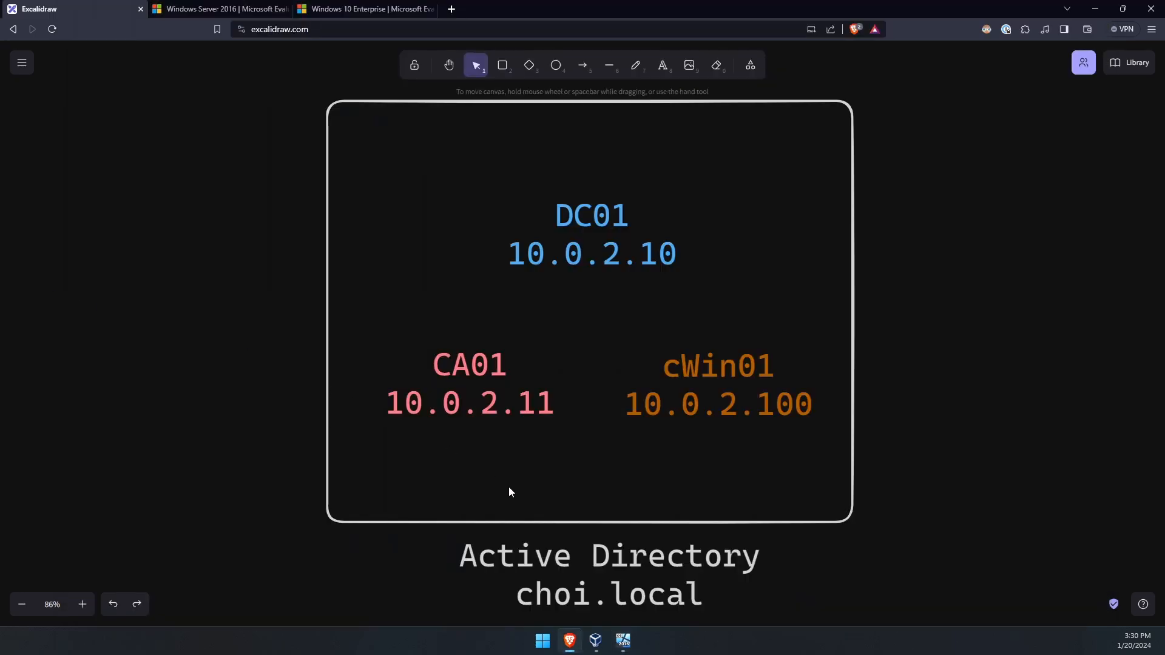
{"action": "left_click", "coordinate": [550, 558]}
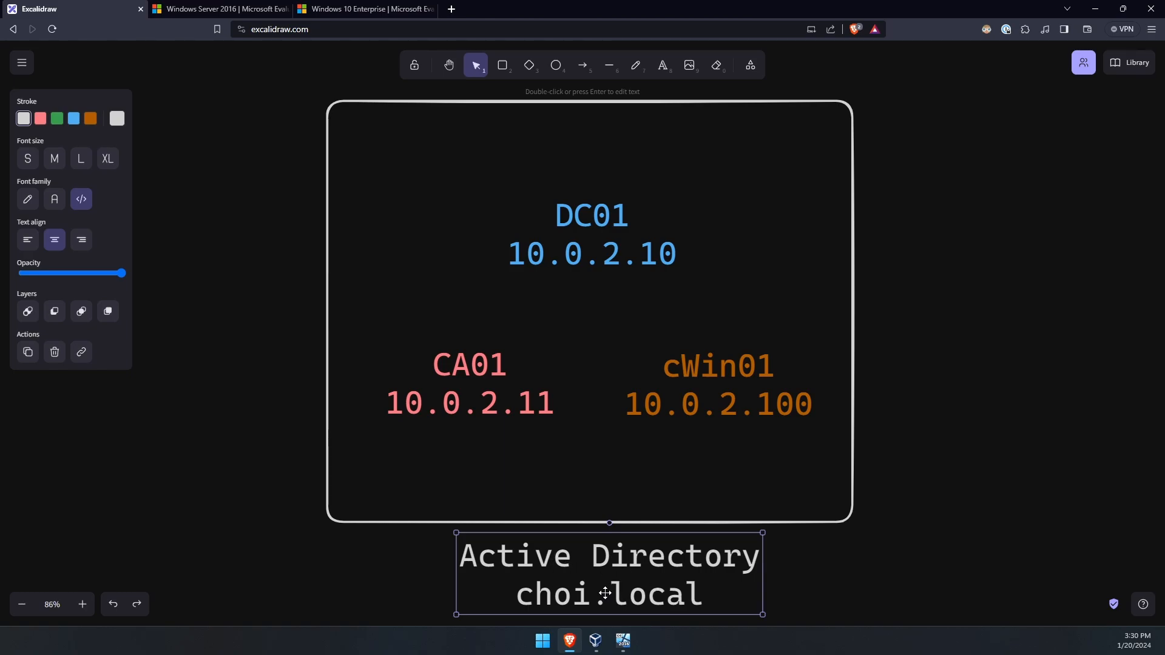
{"action": "mouse_move", "coordinate": [595, 234]}
{"action": "left_mouse_down"}
{"action": "mouse_move", "coordinate": [609, 242]}
{"action": "mouse_move", "coordinate": [596, 228]}
{"action": "left_mouse_up"}
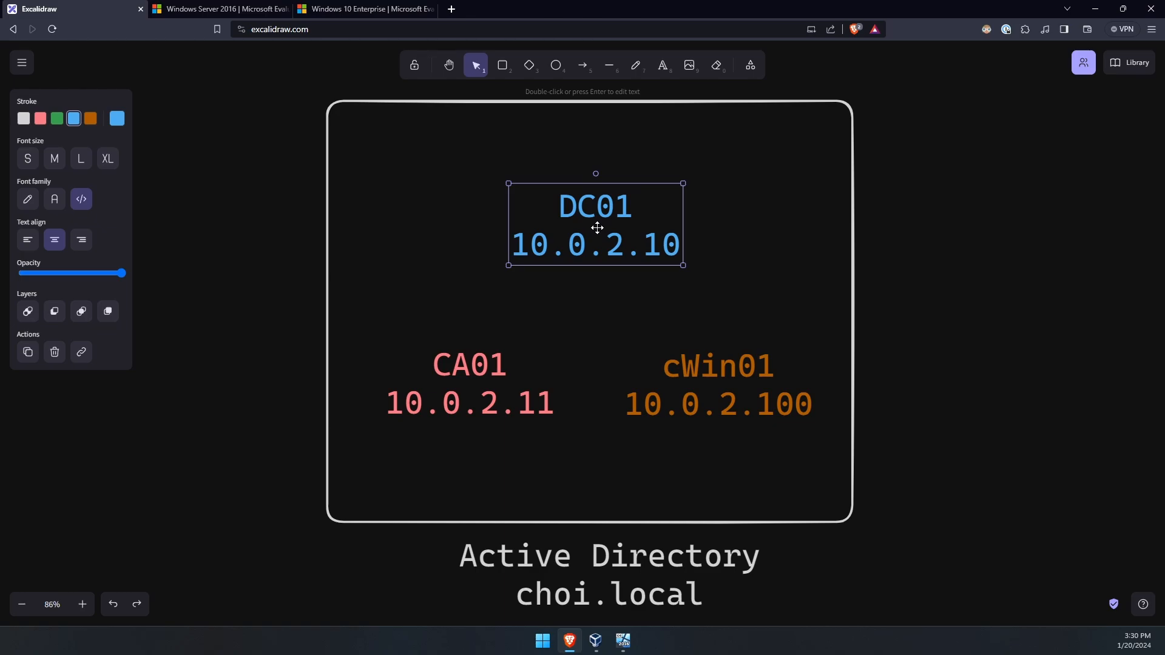
{"action": "left_click_drag", "start_coordinate": [483, 381], "coordinate": [481, 371]}
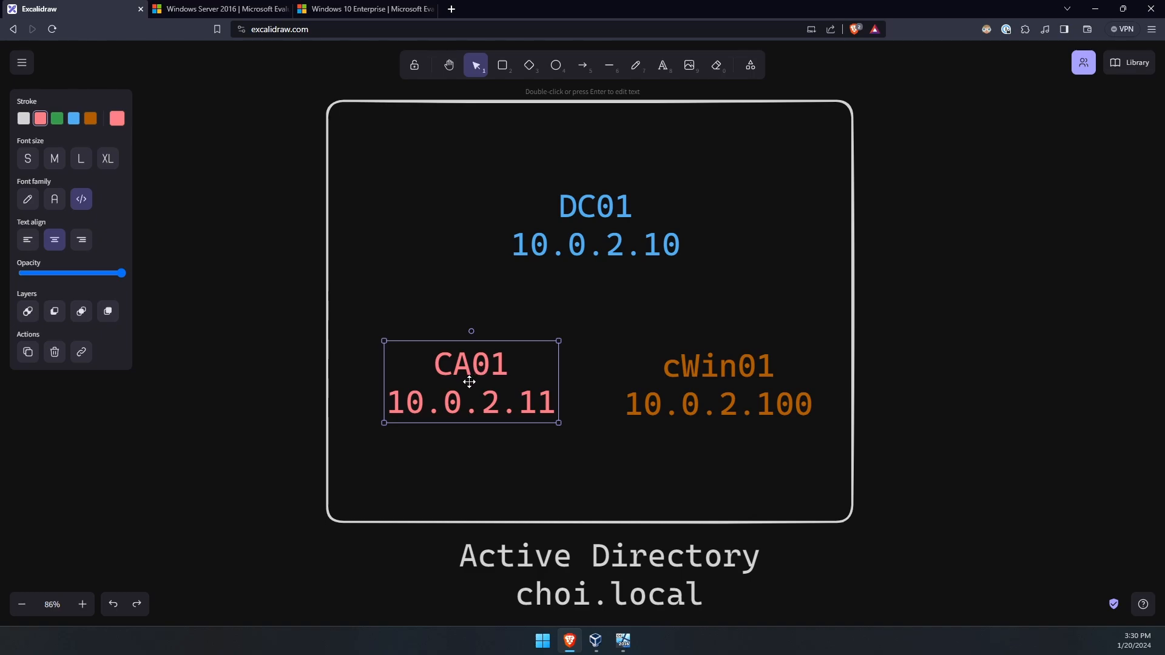
{"action": "left_click_drag", "start_coordinate": [470, 382], "coordinate": [479, 386]}
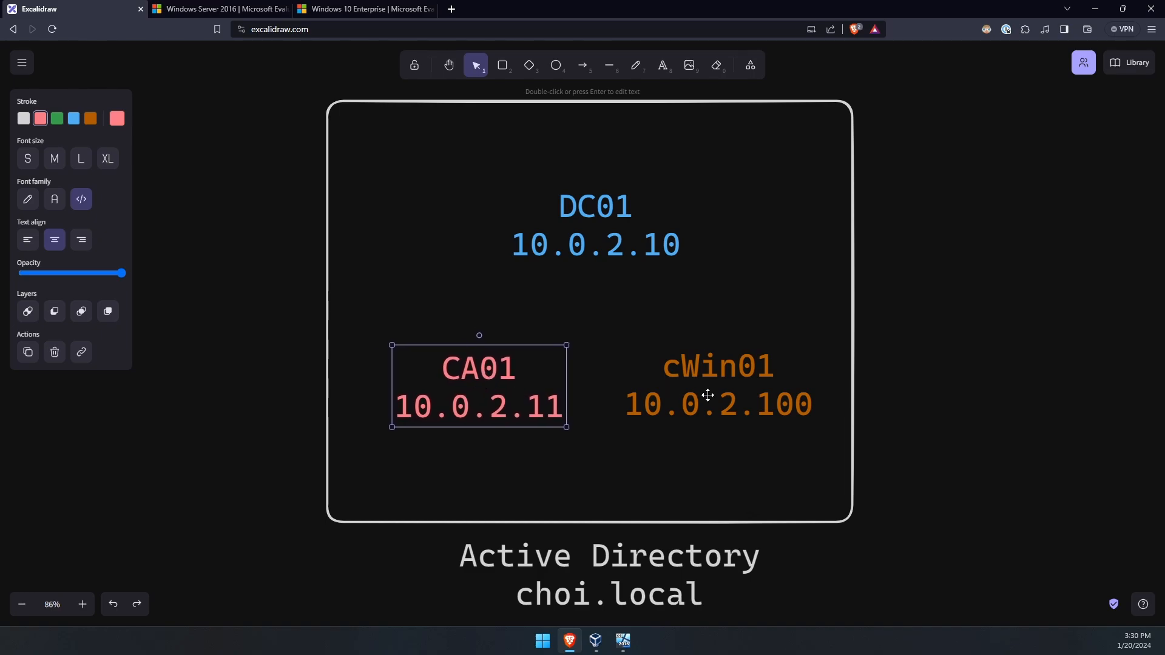
- Align the cWin01 label and Active Directory caption, then return to dc01's PowerShell window
{"action": "left_click_drag", "start_coordinate": [709, 395], "coordinate": [712, 401]}
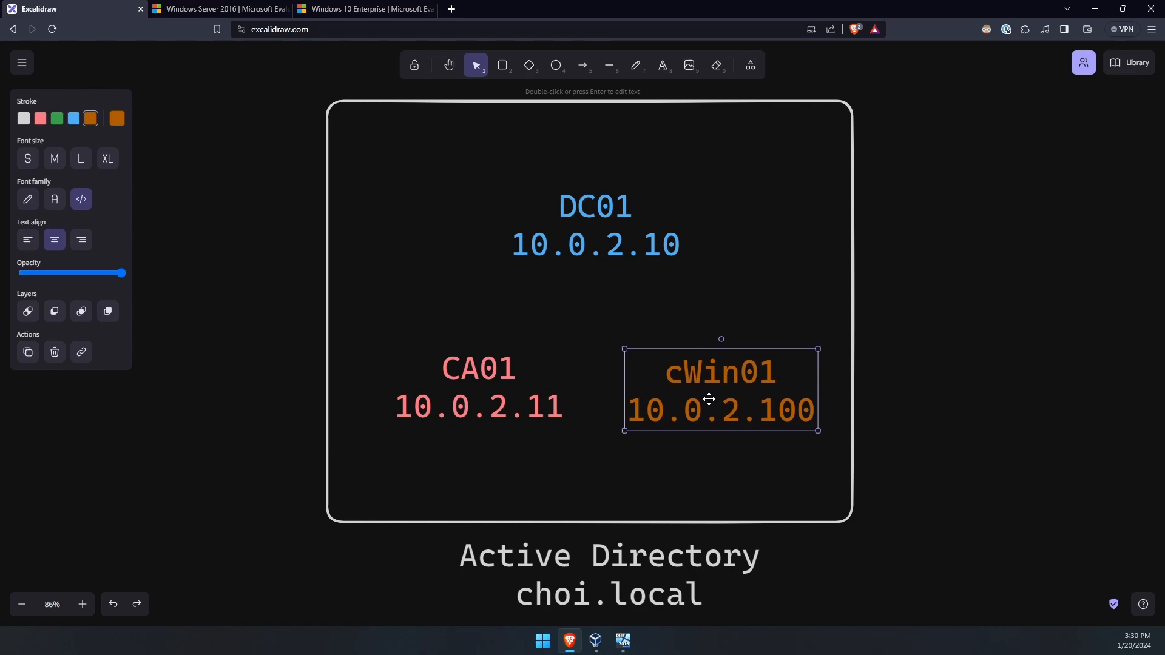
{"action": "left_click", "coordinate": [712, 459]}
{"action": "left_click_drag", "start_coordinate": [719, 418], "coordinate": [716, 414]}
{"action": "left_click", "coordinate": [902, 442]}
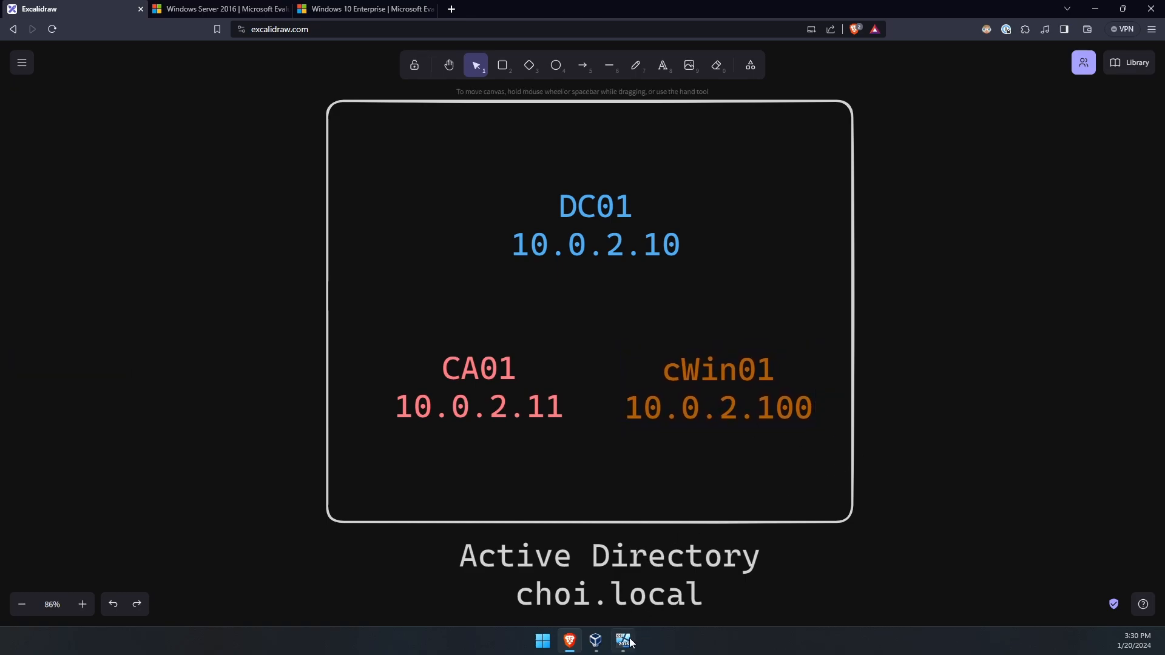
{"action": "left_click_drag", "start_coordinate": [693, 576], "coordinate": [699, 575]}
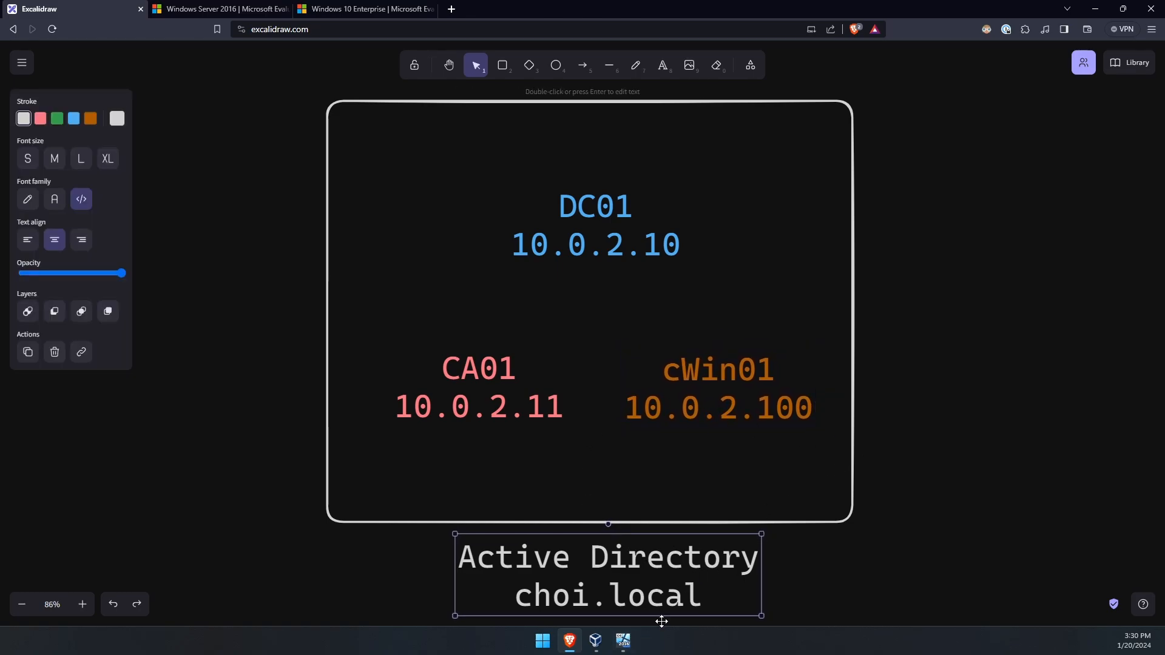
{"action": "left_click", "coordinate": [623, 640]}
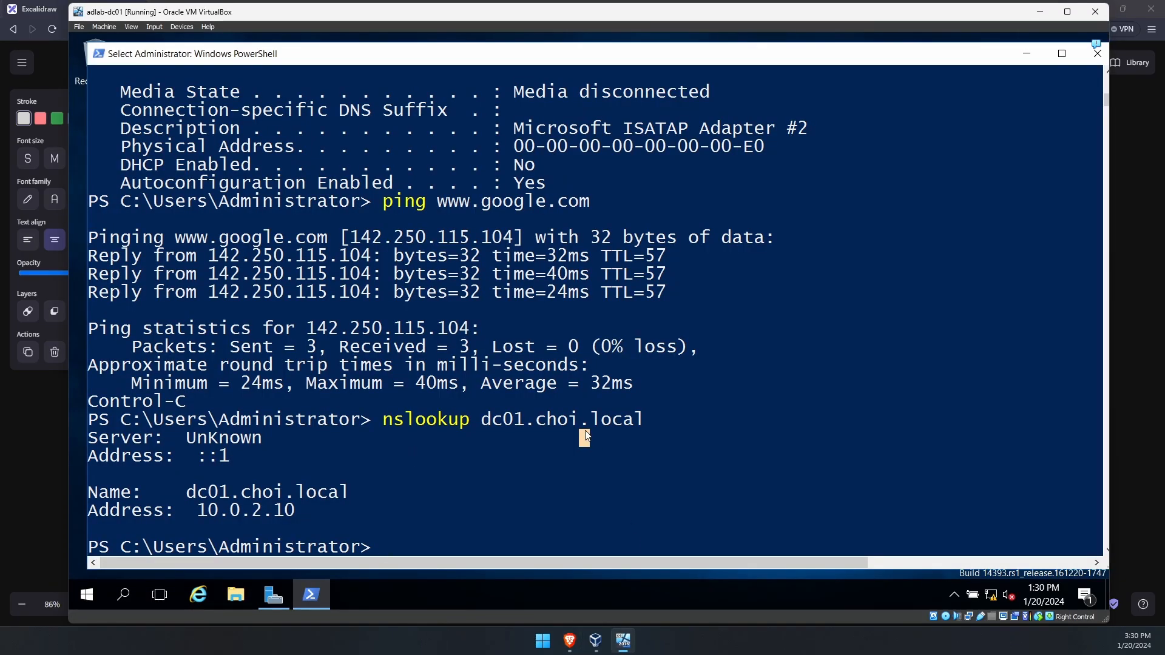